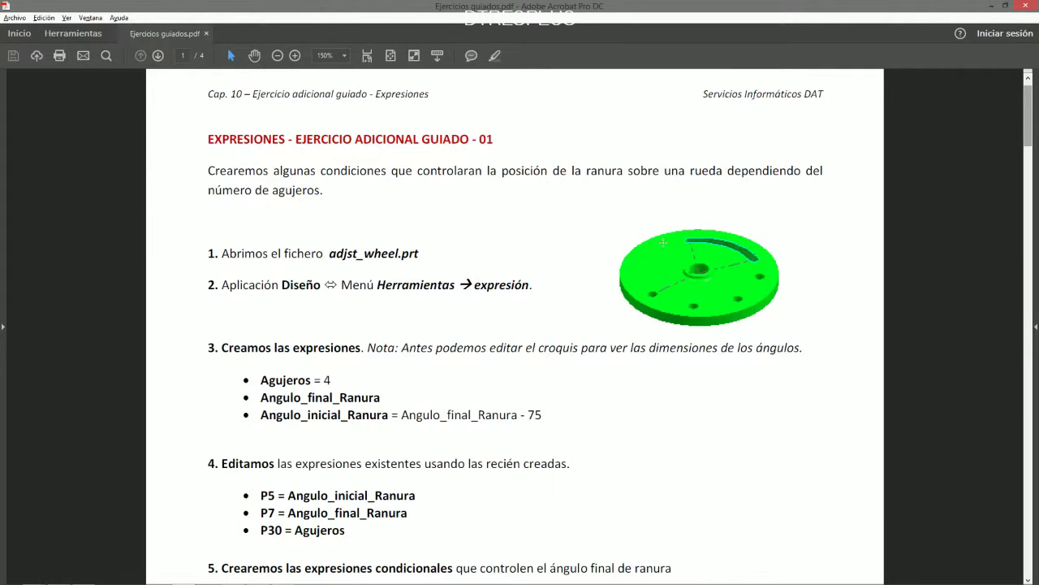
# Review the step 3 expressions and the P5/P7 lines of step 4 in the exercise PDF.
pyautogui.scroll(-2, 561, 272)
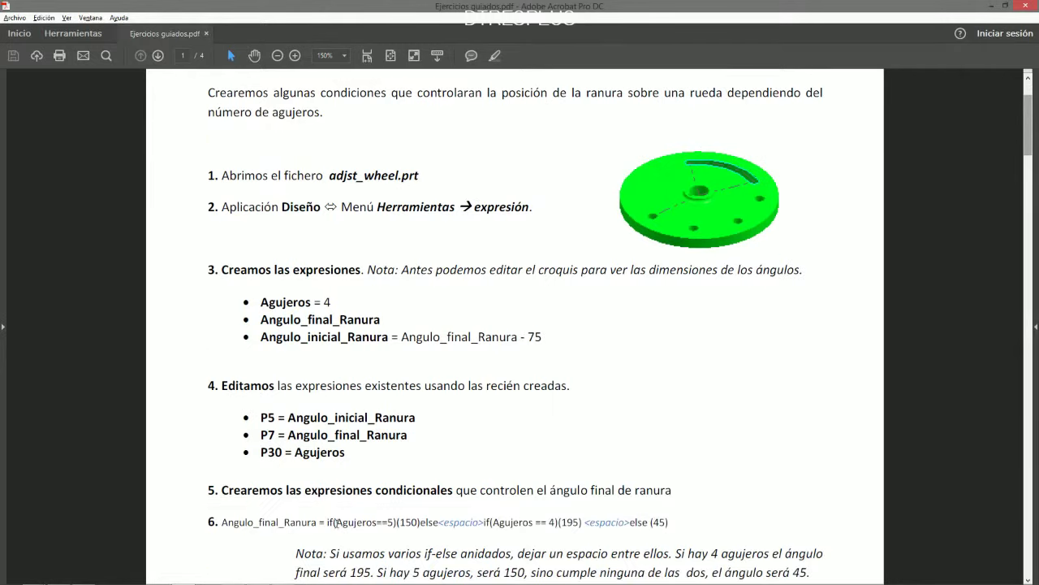
pyautogui.moveTo(328, 522); pyautogui.dragTo(669, 522)
pyautogui.scroll(2, 657, 449)
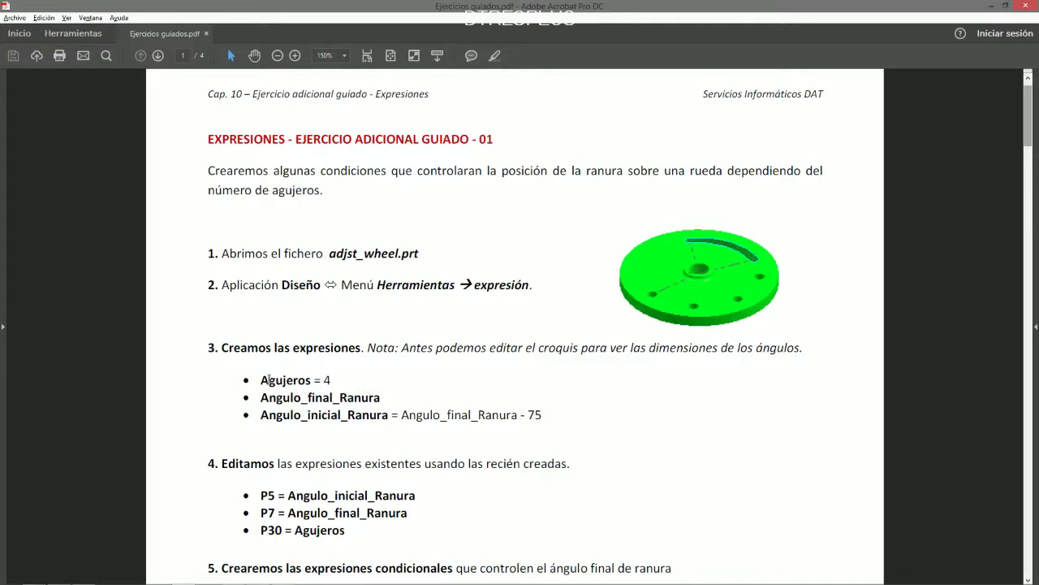
pyautogui.moveTo(261, 380)
pyautogui.mouseDown()
pyautogui.moveTo(390, 415)
pyautogui.moveTo(547, 415)
pyautogui.mouseUp()
pyautogui.click(547, 415)
pyautogui.moveTo(261, 380); pyautogui.dragTo(549, 415)
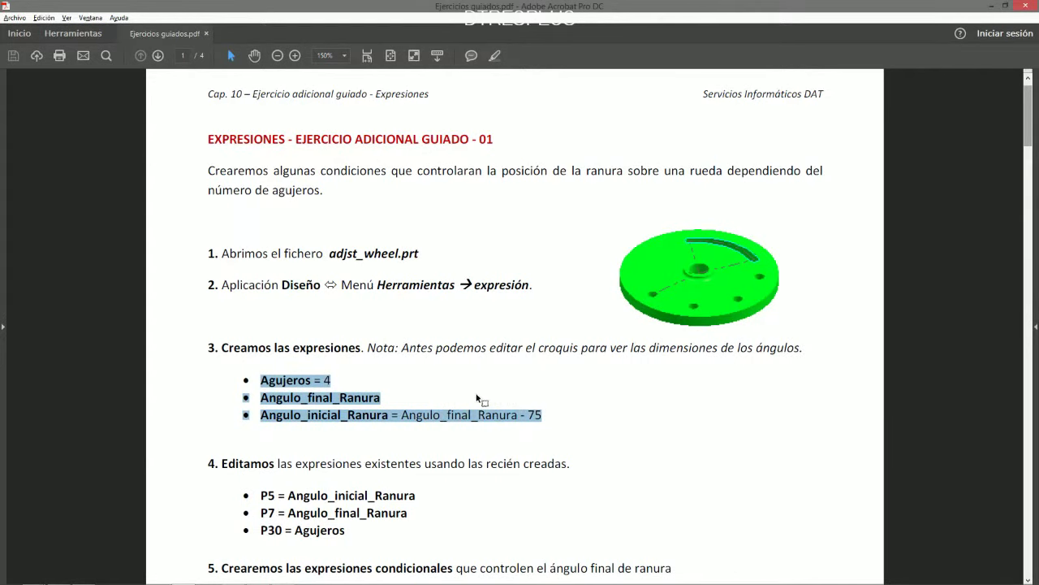
pyautogui.scroll(-2, 478, 398)
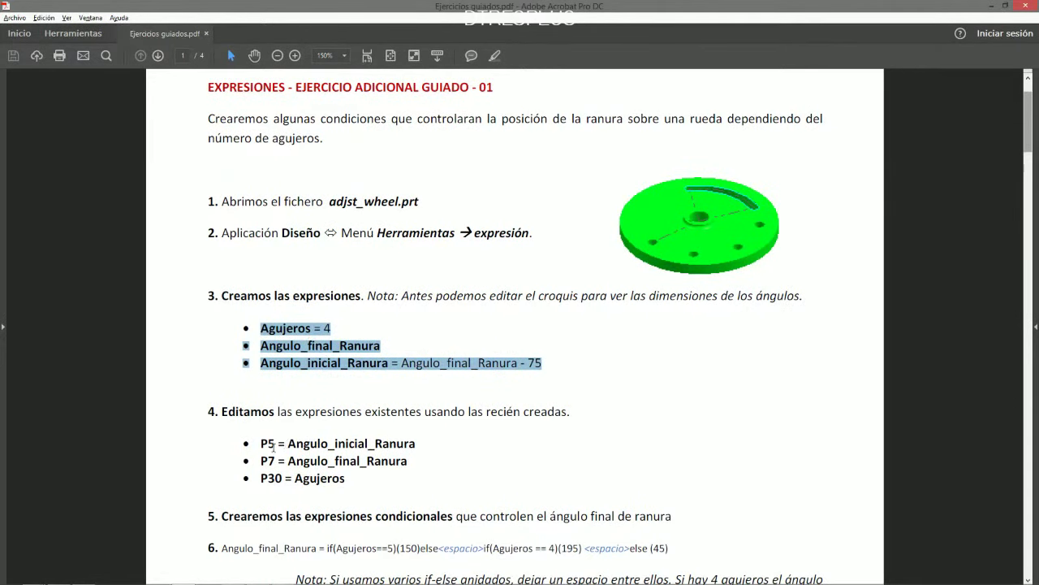
pyautogui.moveTo(262, 444); pyautogui.dragTo(264, 461)
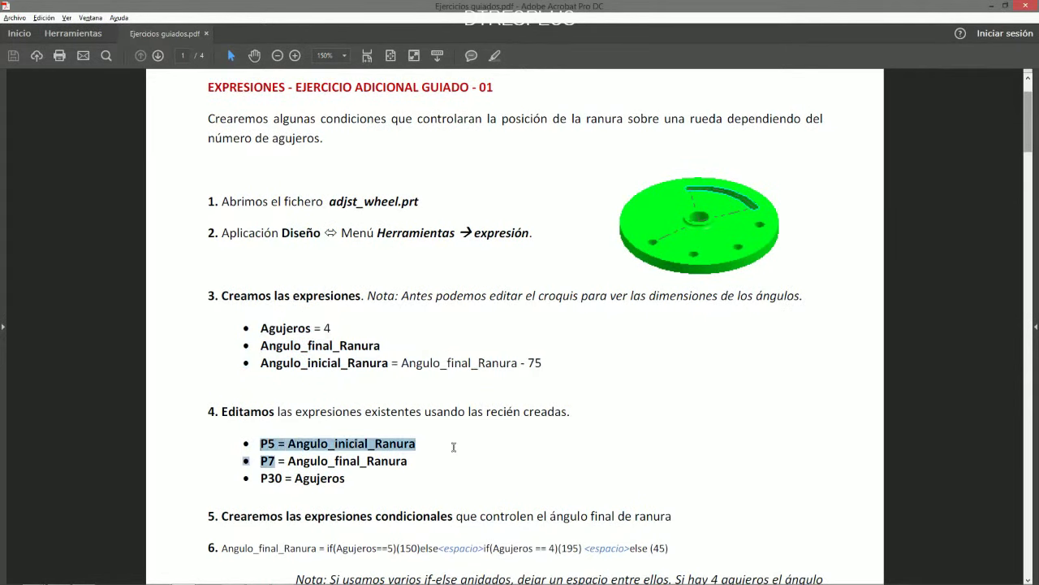
pyautogui.click(264, 461)
pyautogui.doubleClick(264, 460)
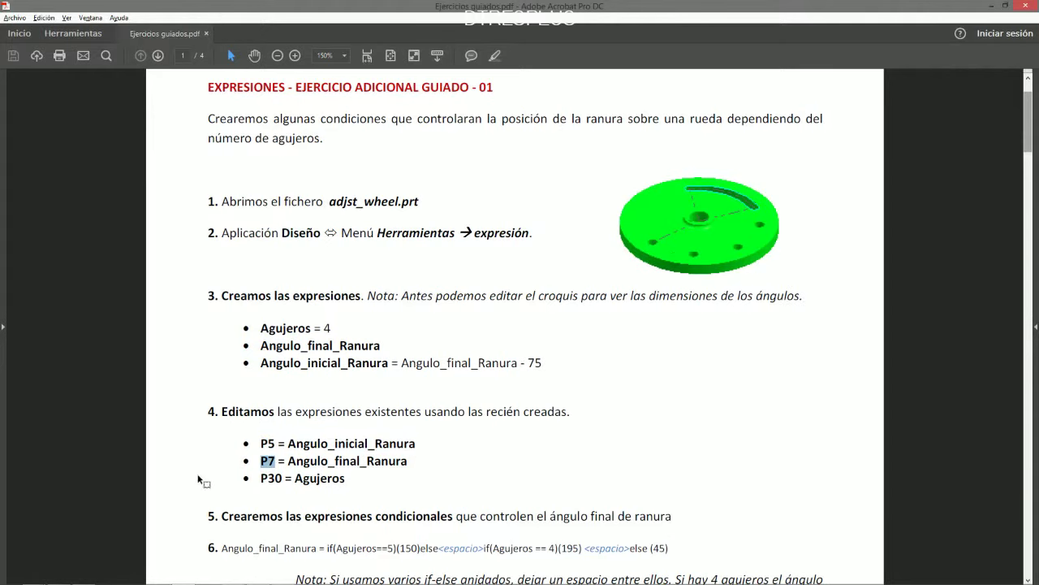
# Review the remaining step 4 lines and step 6's full conditional expression.
pyautogui.scroll(-1, 429, 450)
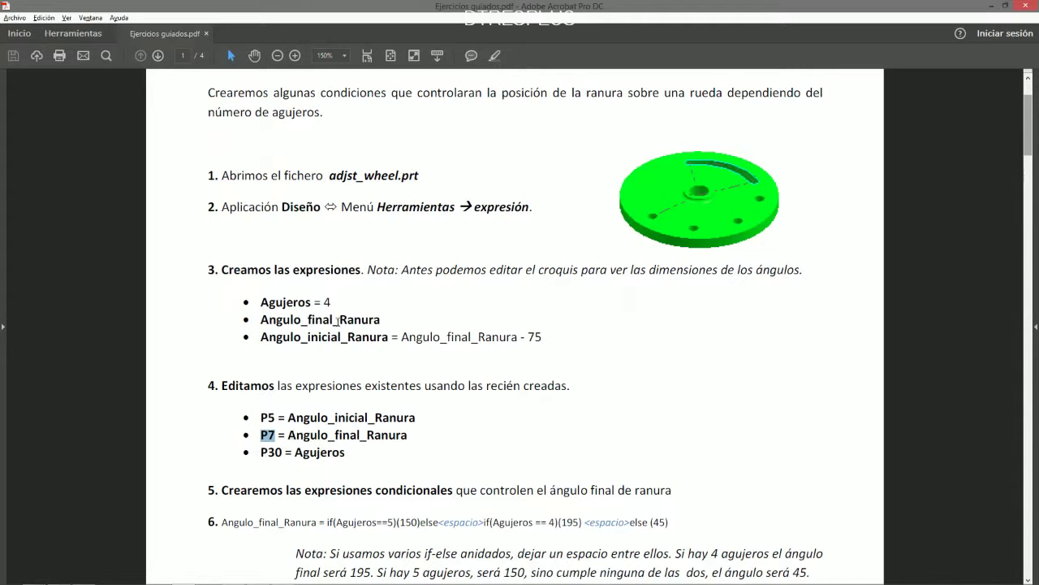
pyautogui.moveTo(269, 321)
pyautogui.mouseDown()
pyautogui.moveTo(393, 337)
pyautogui.moveTo(341, 321)
pyautogui.mouseUp()
pyautogui.click(395, 322)
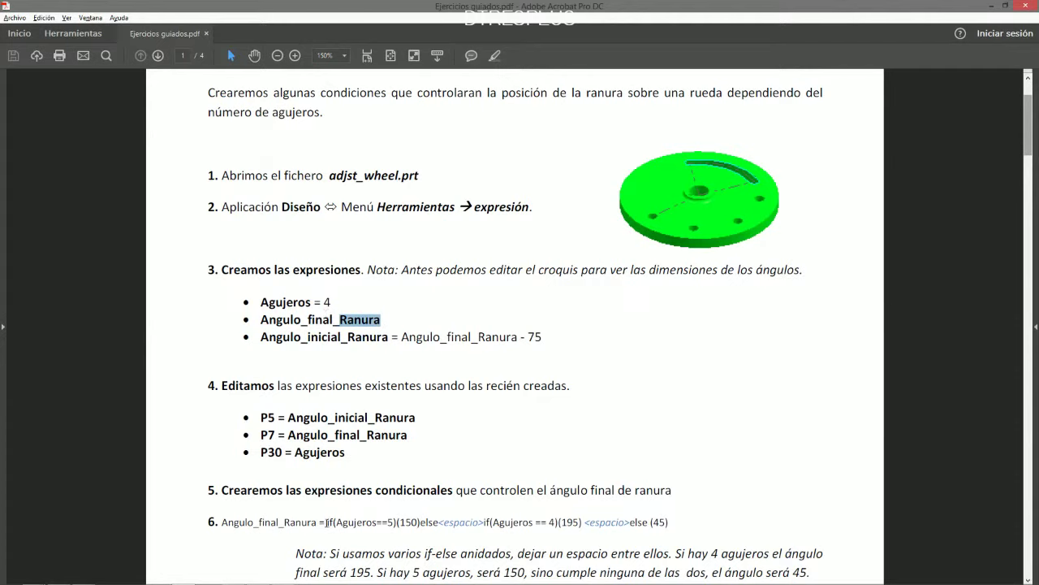
pyautogui.moveTo(327, 523); pyautogui.dragTo(669, 522)
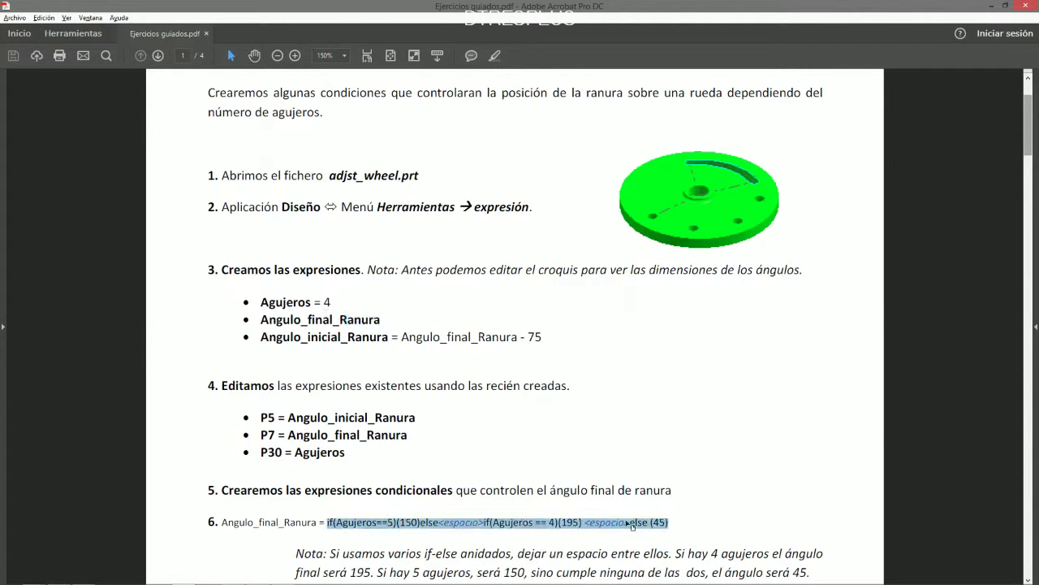
pyautogui.click(392, 511)
pyautogui.scroll(3, 490, 423)
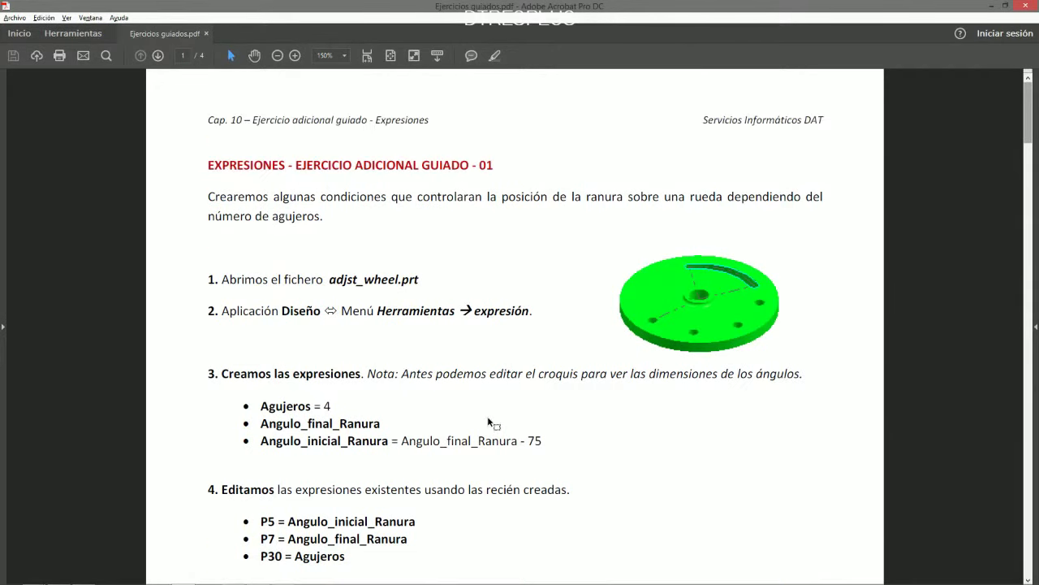
# Open adjst_wheel.prt from the 02 Ejercicio folder in NX.
pyautogui.hotkey('alt', 'Tab')
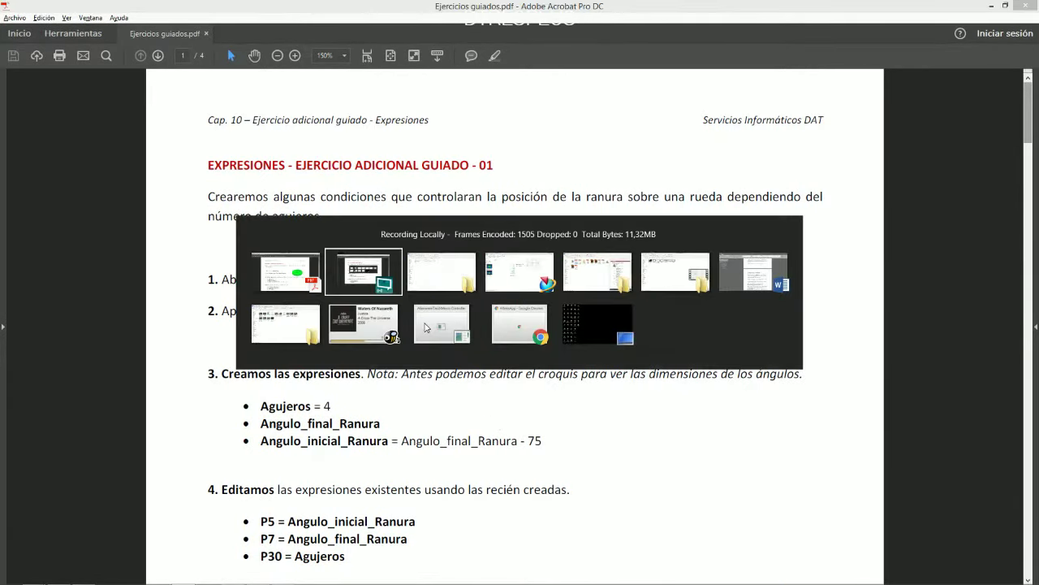
pyautogui.click(424, 264)
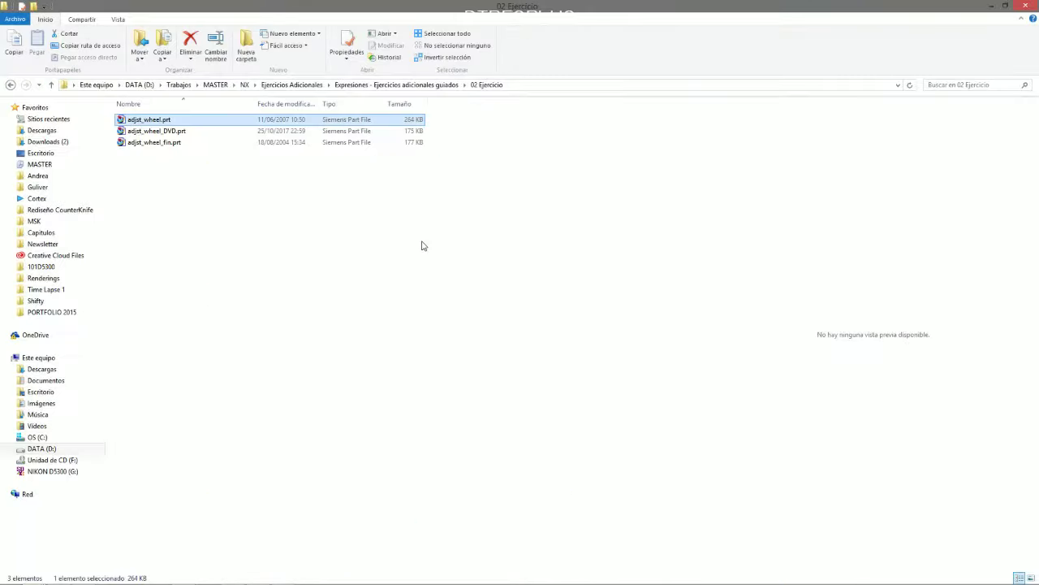
pyautogui.doubleClick(170, 120)
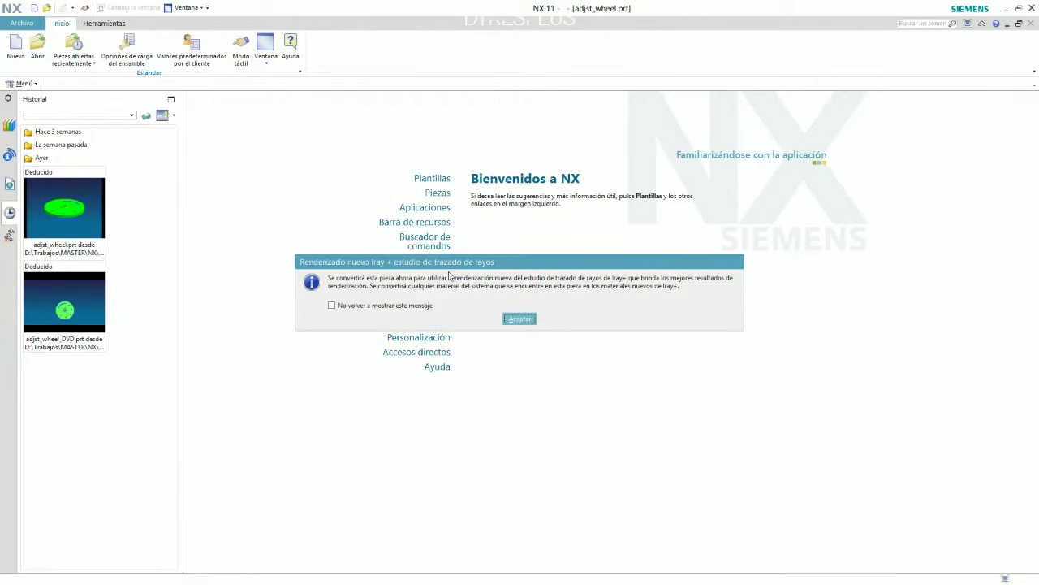
# Dismiss the Iray+ notice and orbit the wheel to a near-top view.
pyautogui.click(512, 315)
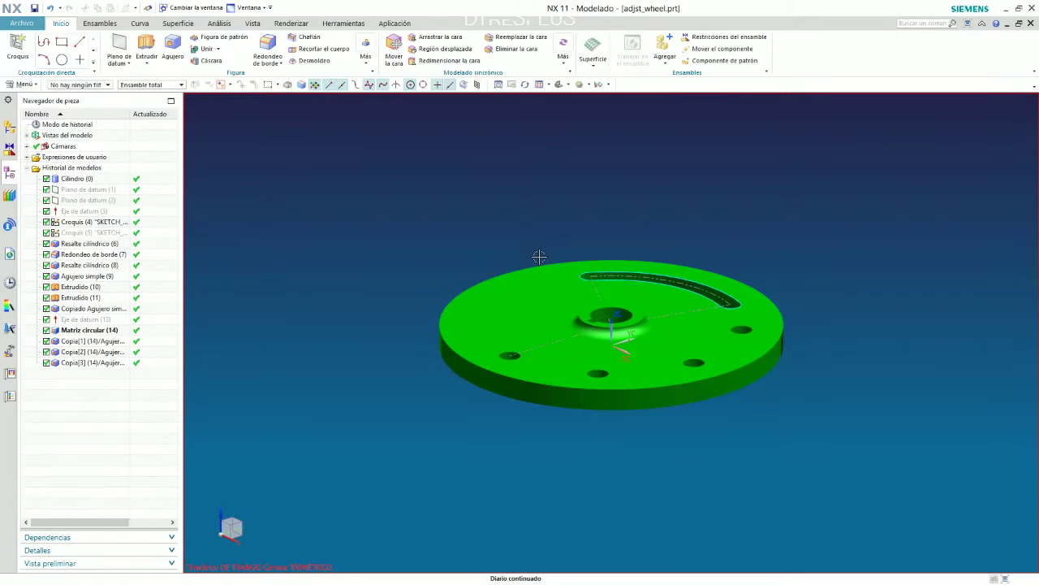
pyautogui.moveTo(593, 225)
pyautogui.mouseDown(button='middle')
pyautogui.moveTo(585, 293)
pyautogui.moveTo(585, 277)
pyautogui.mouseUp(button='middle')
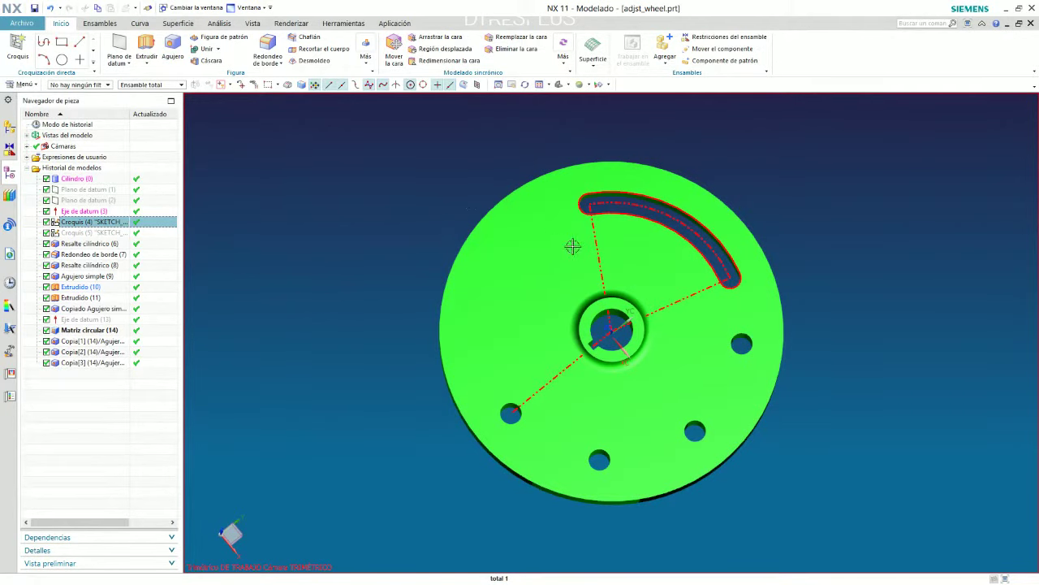
pyautogui.moveTo(567, 226); pyautogui.dragTo(570, 236, button='middle')
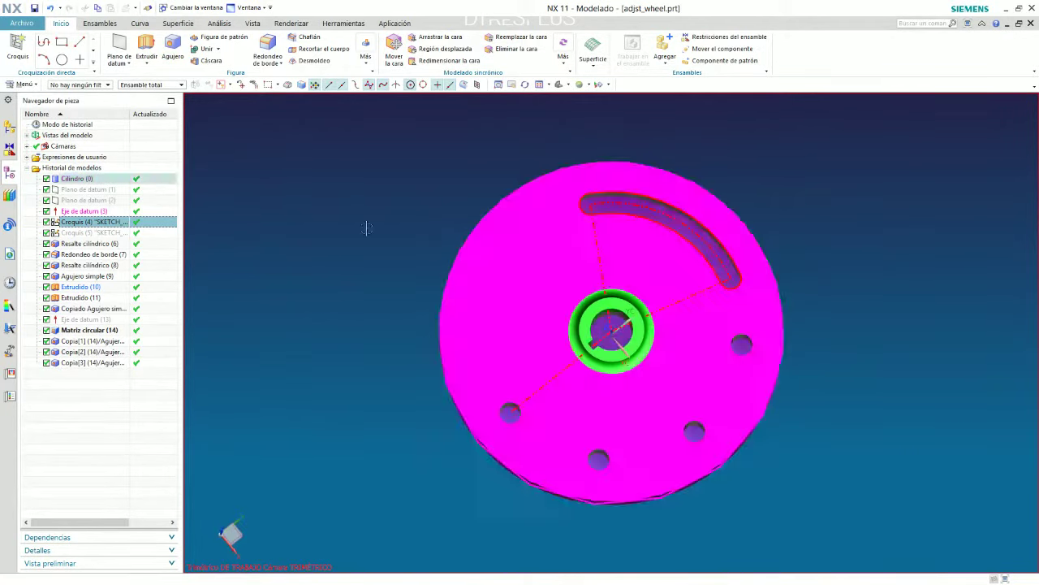
pyautogui.doubleClick(111, 225)
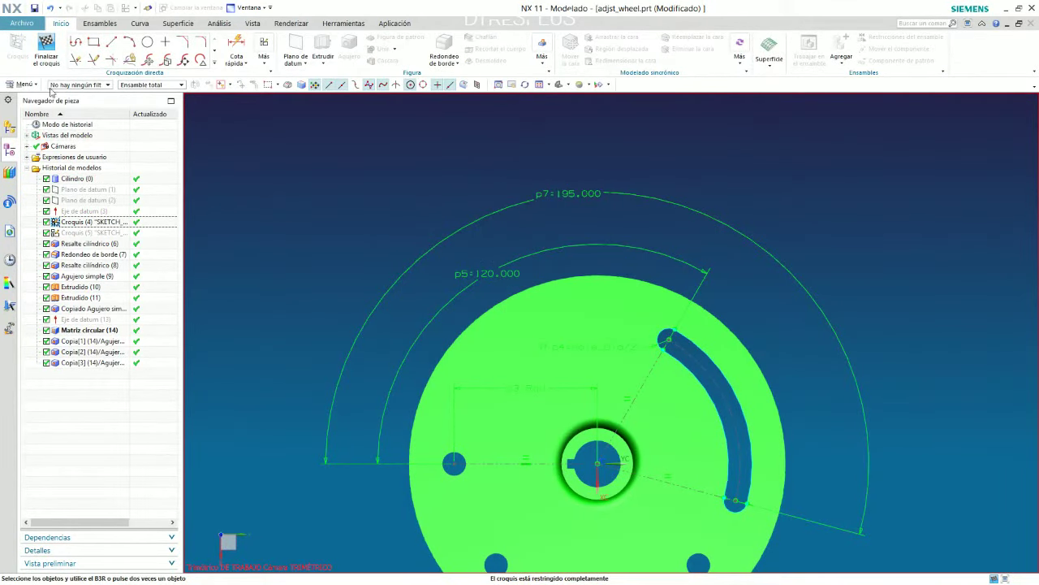
pyautogui.click(47, 47)
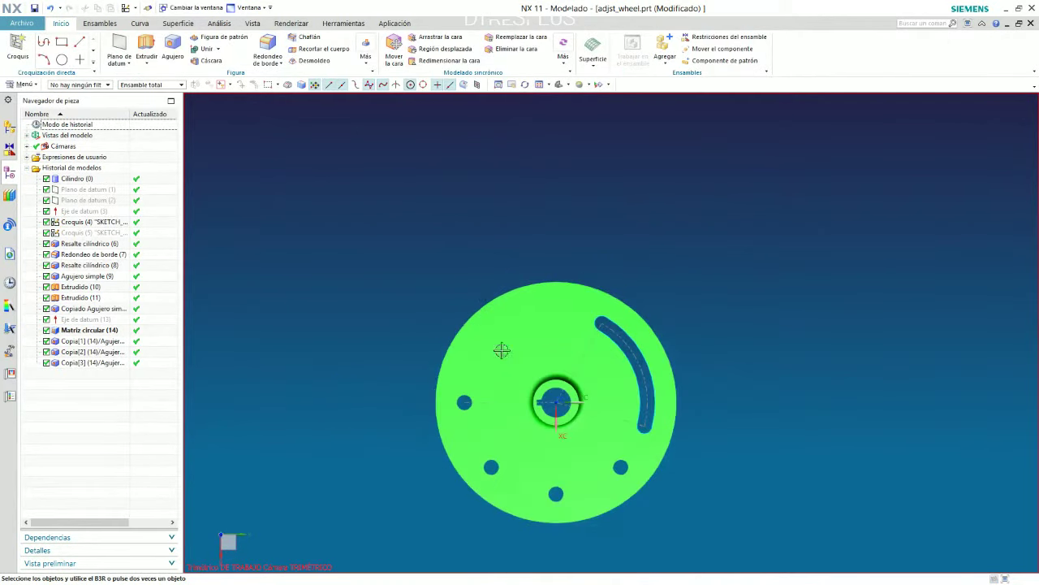
# Reread the exercise steps in the PDF, then return to the NX wheel part.
pyautogui.hotkey('alt', 'Tab')
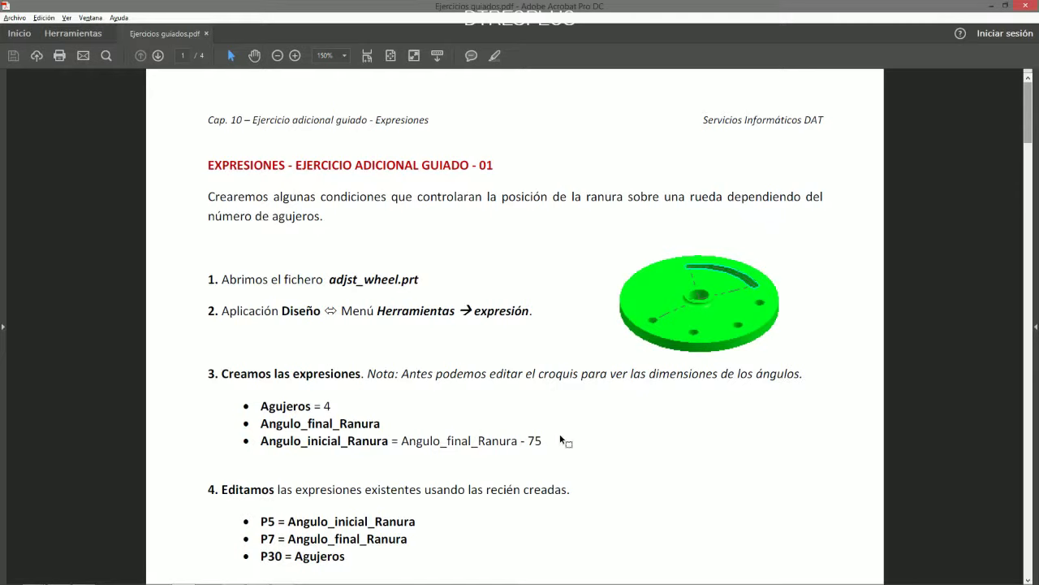
pyautogui.hotkey('alt', 'Tab')
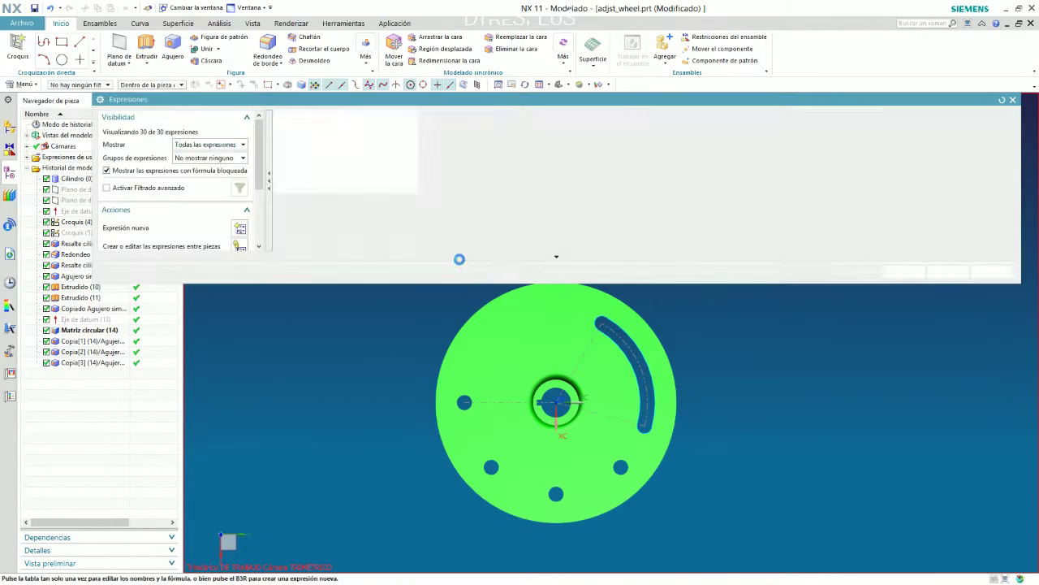
# Reopen Expressions from Menú > Herramientas and enlarge the dialog to show more rows.
pyautogui.click(21, 84)
pyautogui.moveTo(39, 163)
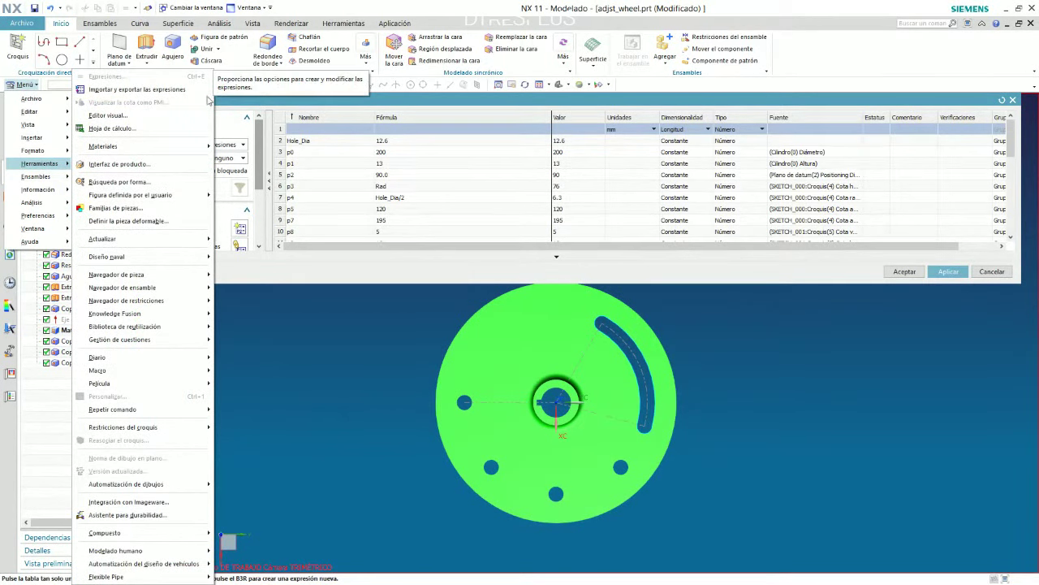
pyautogui.click(1034, 84)
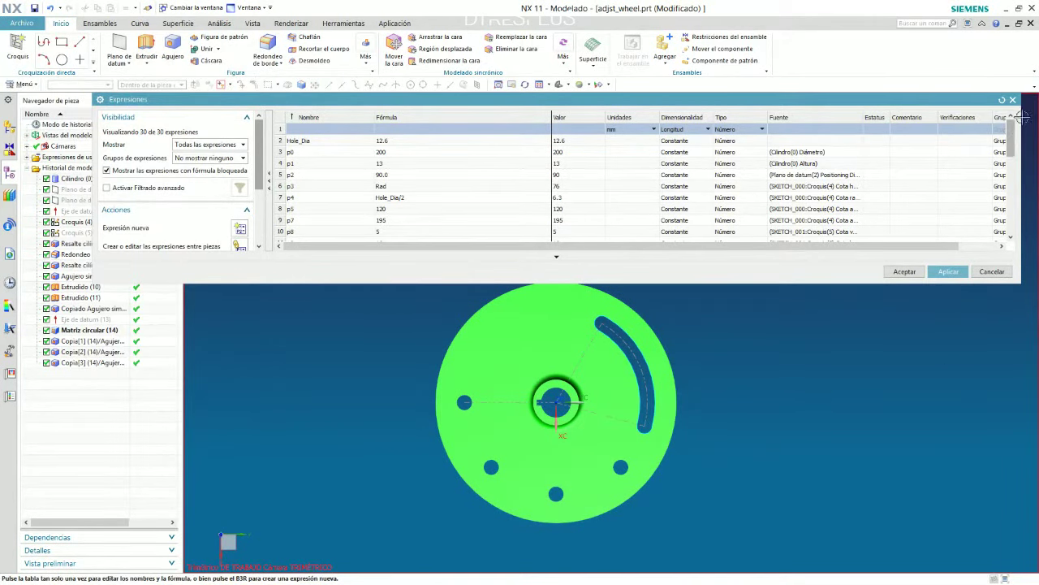
pyautogui.click(1013, 99)
pyautogui.click(33, 85)
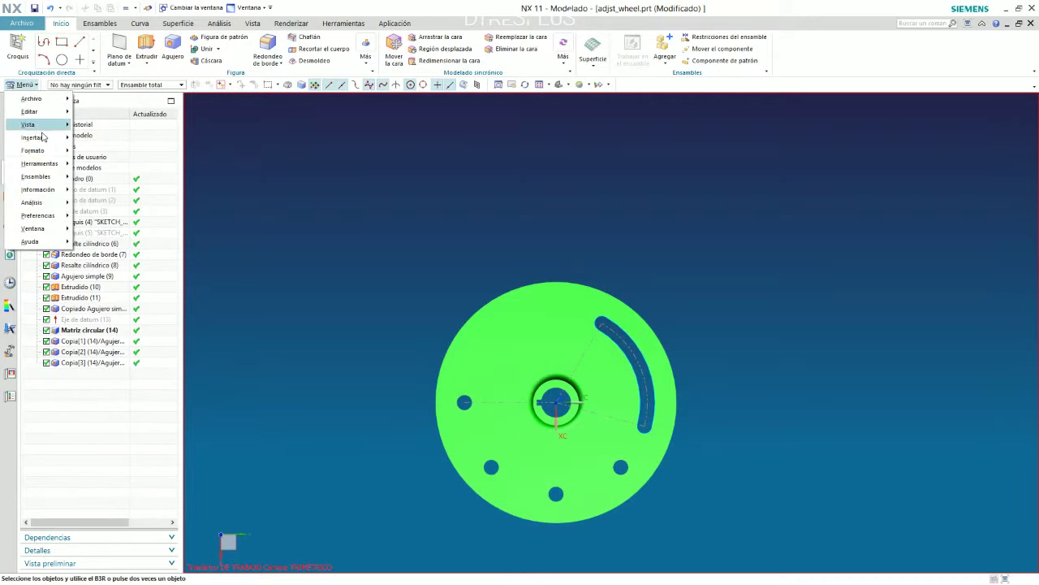
pyautogui.moveTo(39, 163)
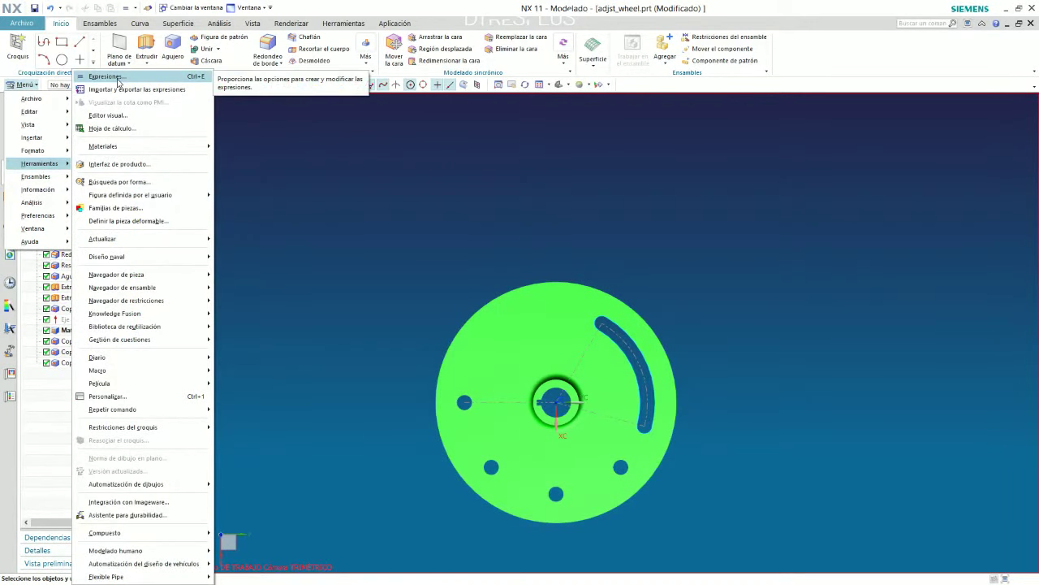
pyautogui.click(192, 78)
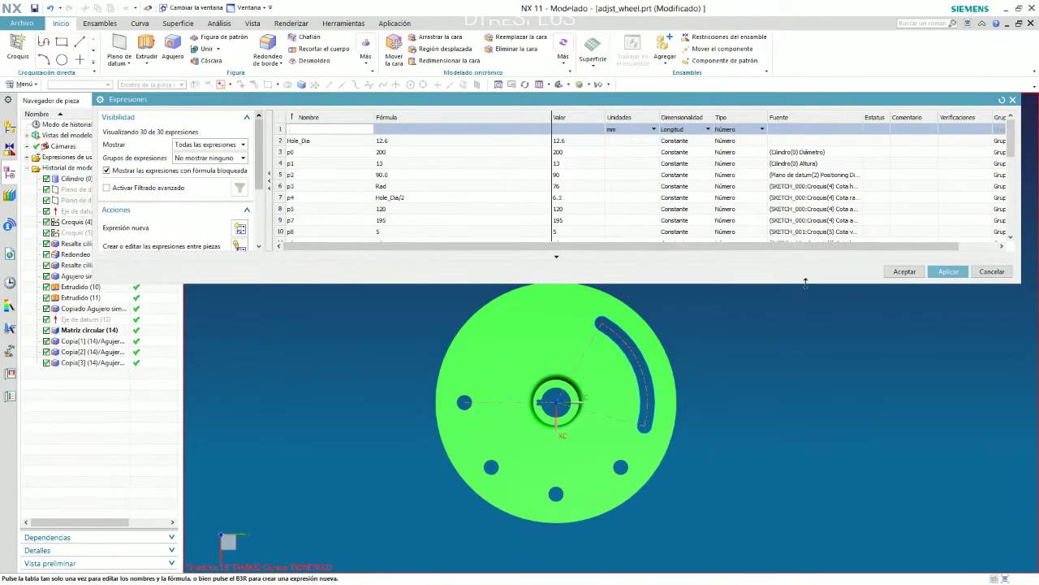
pyautogui.moveTo(806, 282); pyautogui.dragTo(804, 378)
pyautogui.write('Agujeros')
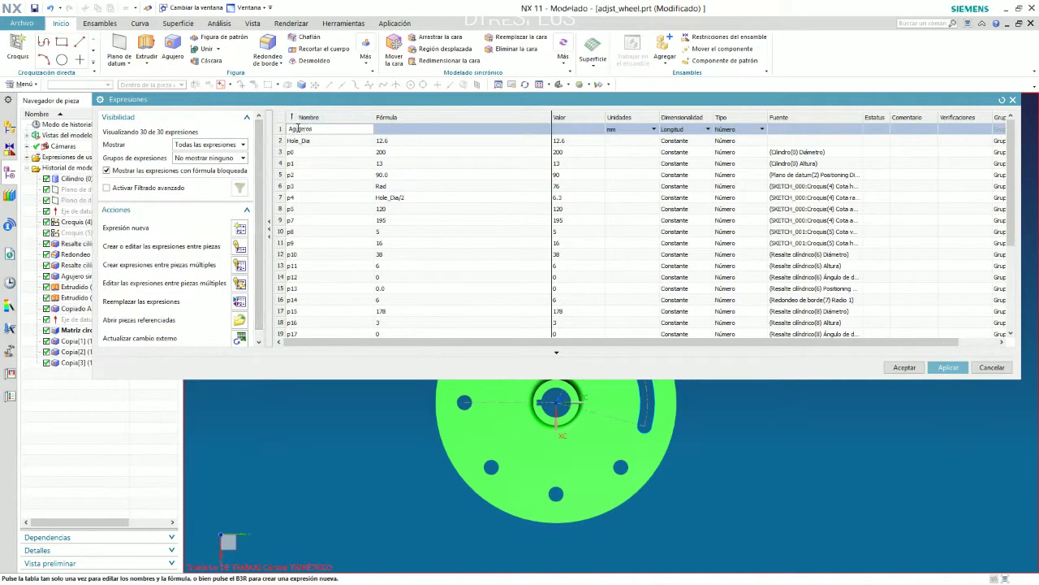
# Create Agujeros with formula 4 and add an Angulo_Final_Ranura expression with an empty formula.
pyautogui.press('Tab')
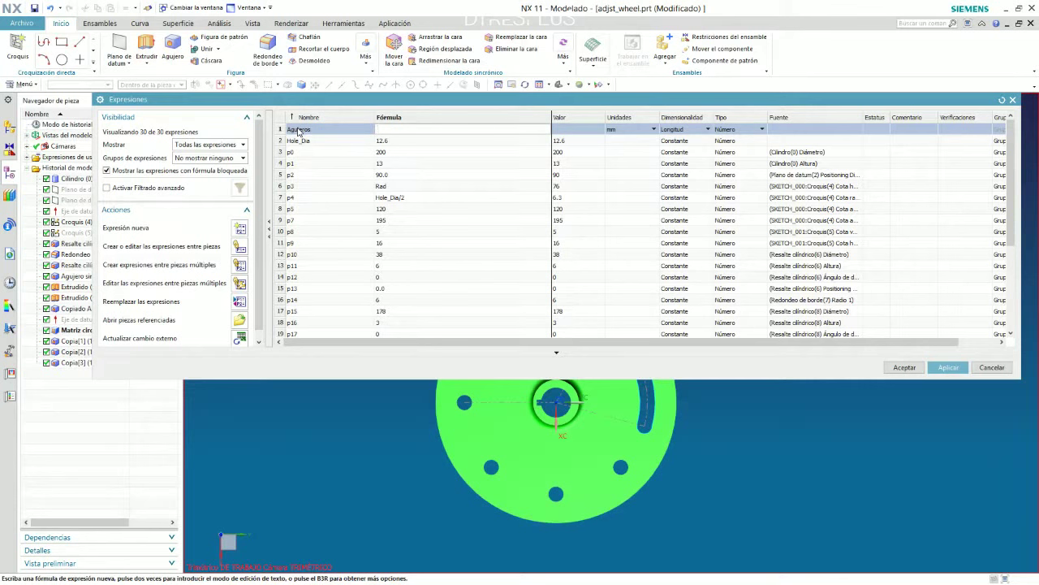
pyautogui.write('4')
pyautogui.press('Return')
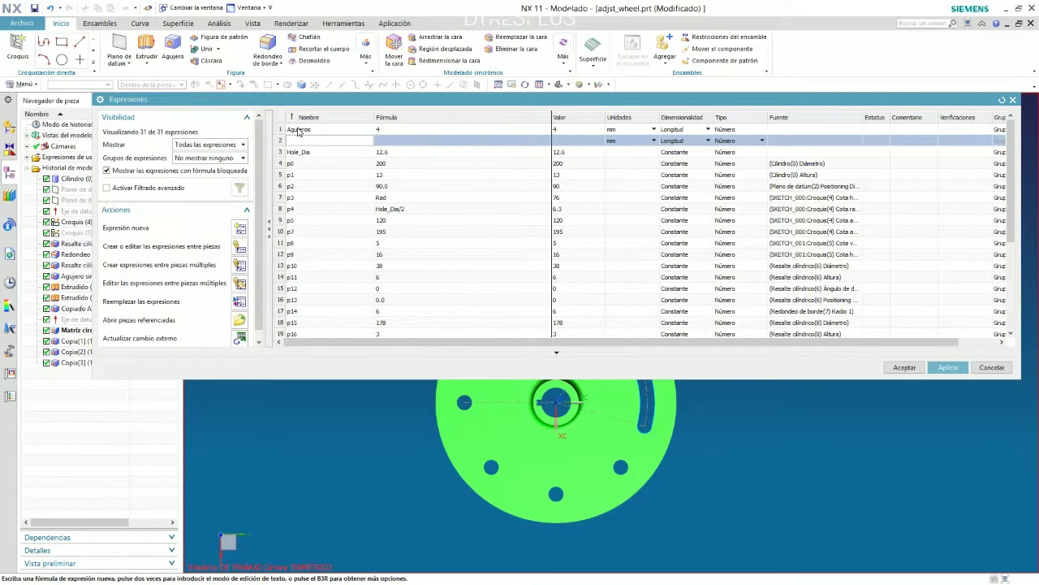
pyautogui.hotkey('alt', 'Tab')
pyautogui.hotkey('alt', 'Tab')
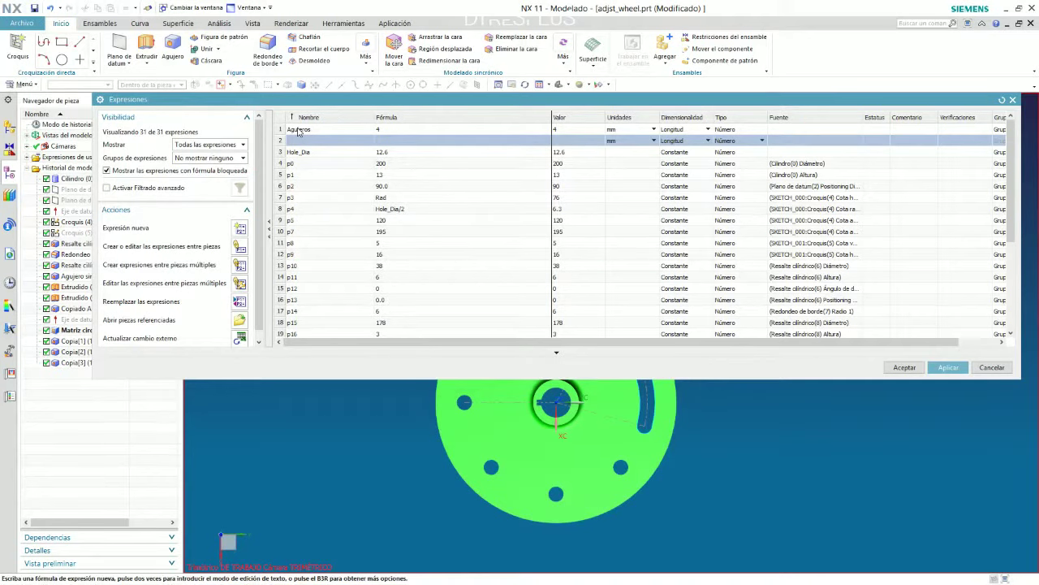
pyautogui.click(297, 141)
pyautogui.write('Angulo_Final_Ranura')
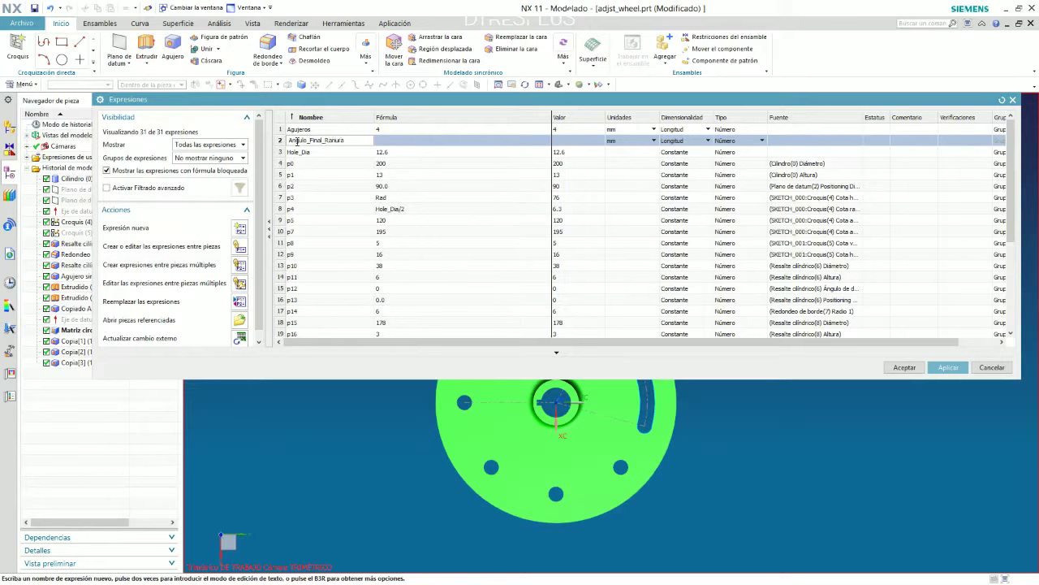
pyautogui.press('Tab')
pyautogui.press('Down')
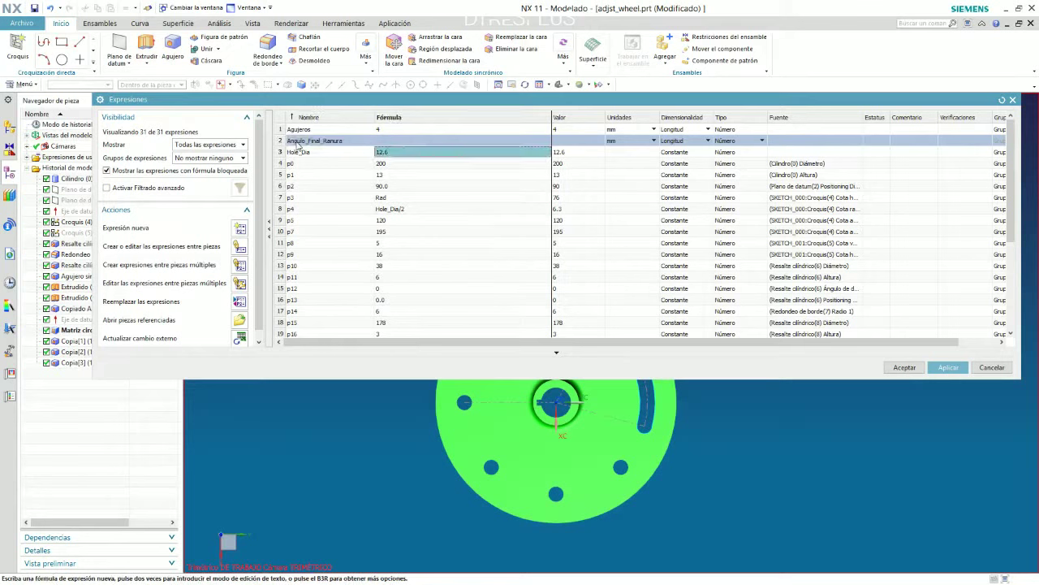
pyautogui.click(412, 144)
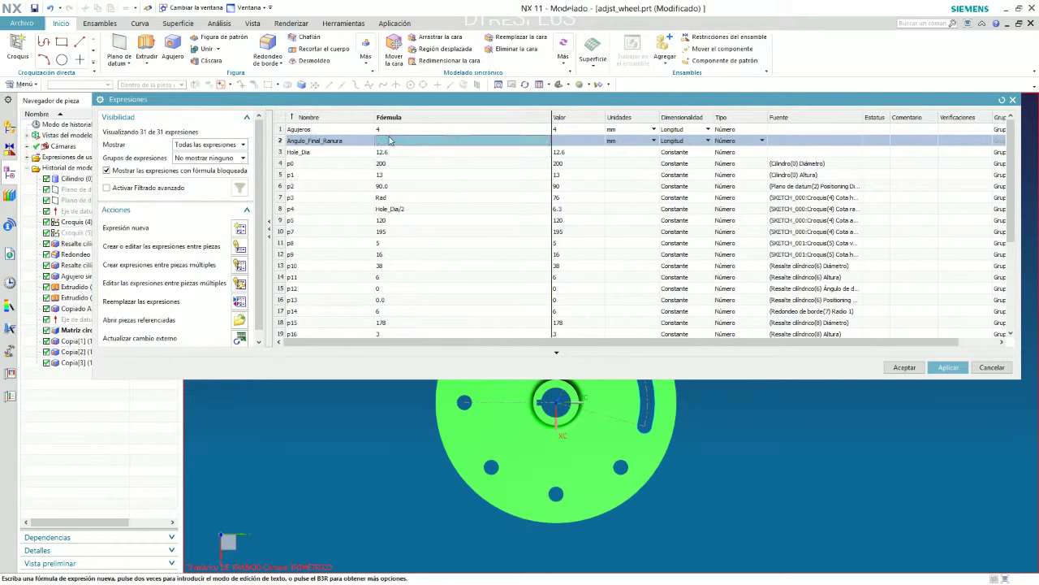
pyautogui.hotkey('shift', 'Tab')
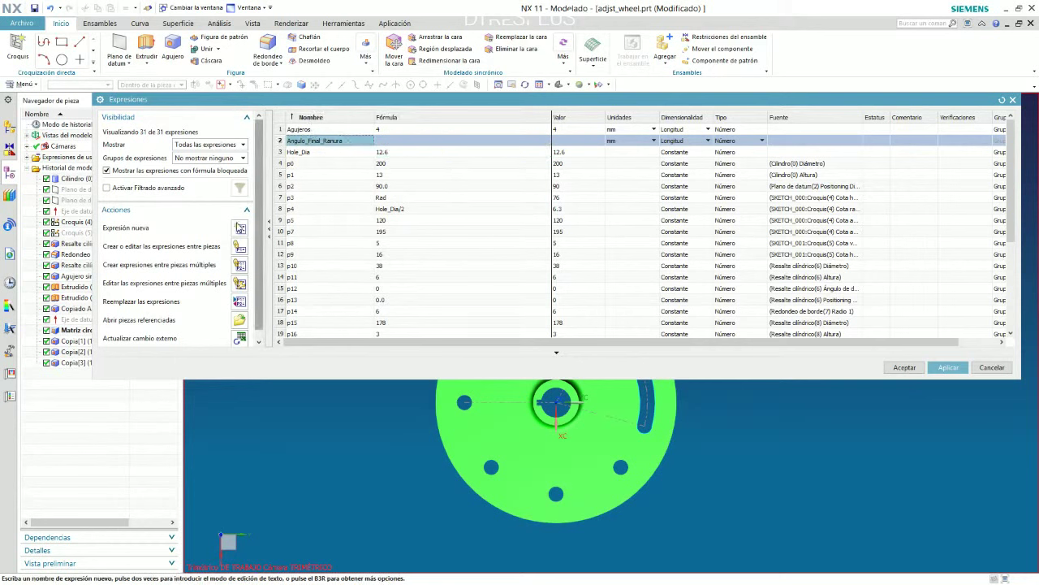
# Add Angulo_Inicial_Ranura with formula Angulo_Final_Ranura-75.
pyautogui.click(241, 230)
pyautogui.write('Angulo_Inicial_Ranura')
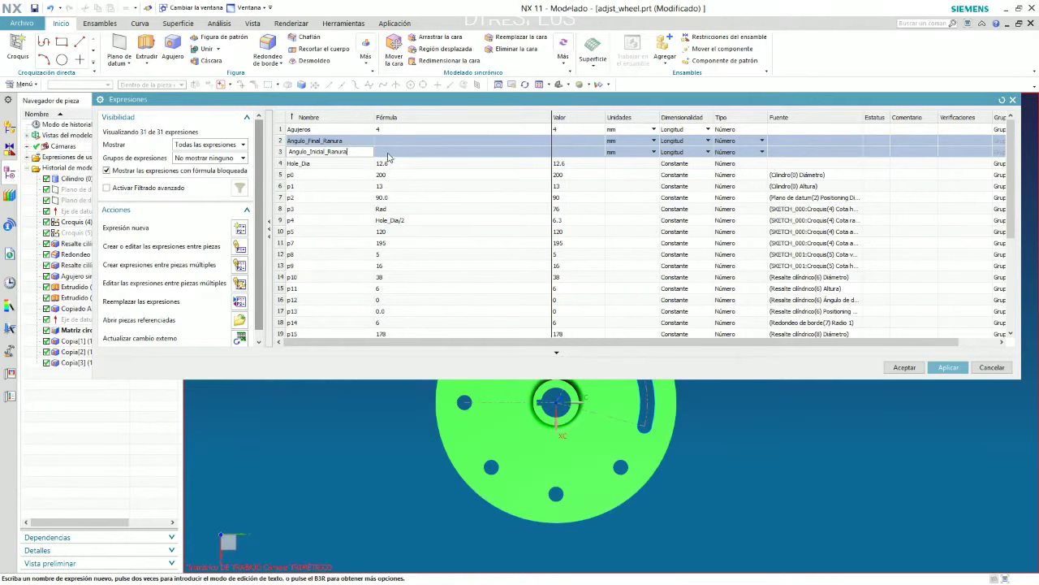
pyautogui.press('Return')
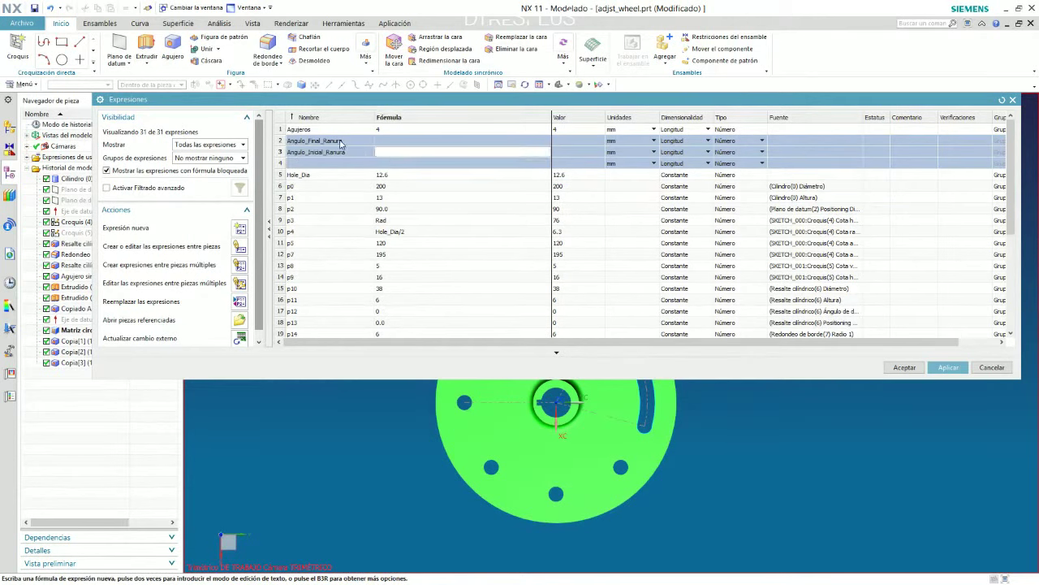
pyautogui.click(336, 142)
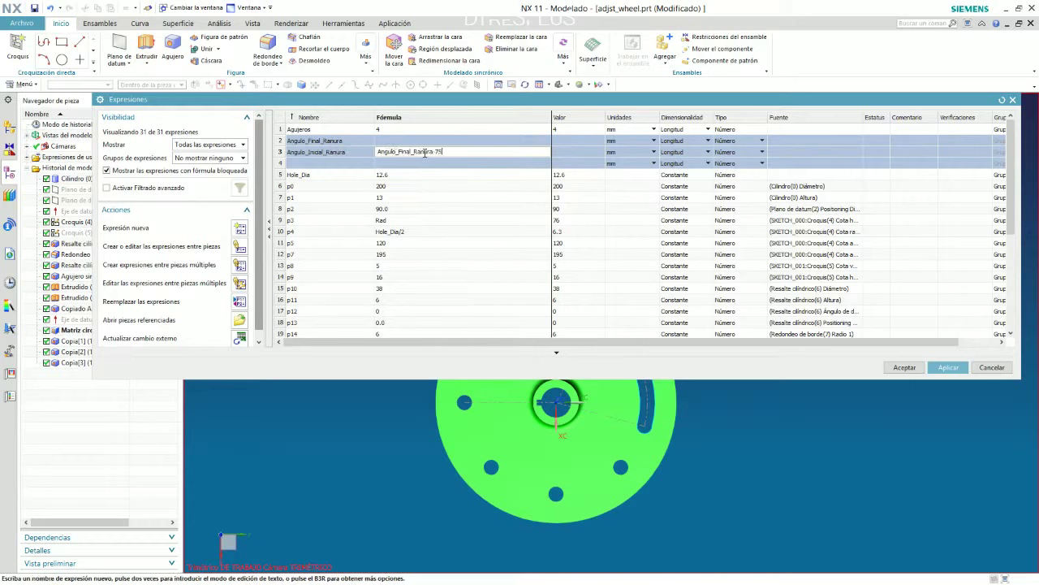
pyautogui.press('Return')
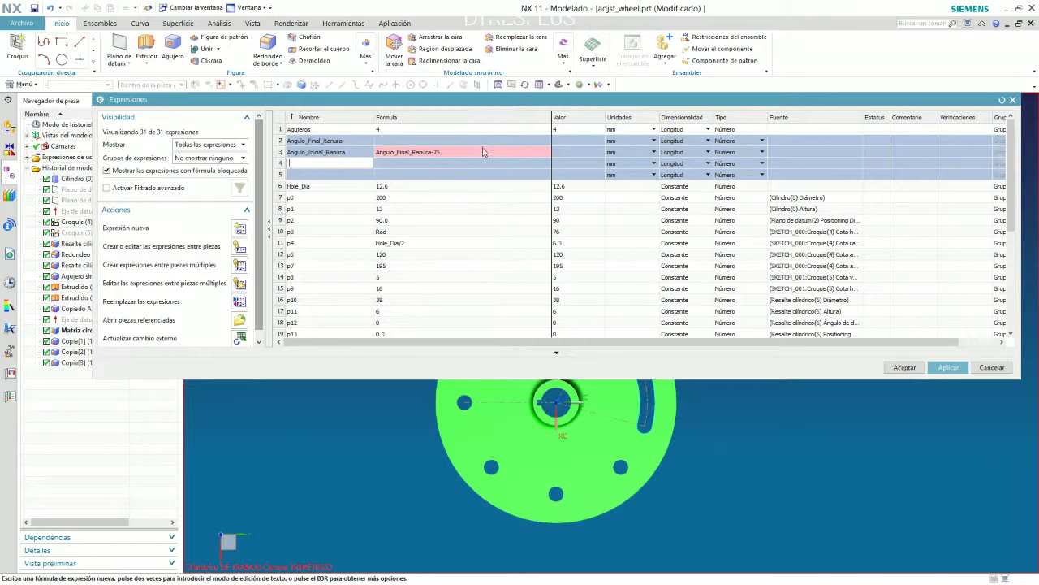
# Set Angulo_Final_Ranura's formula to 80 and apply the expressions.
pyautogui.click(410, 143)
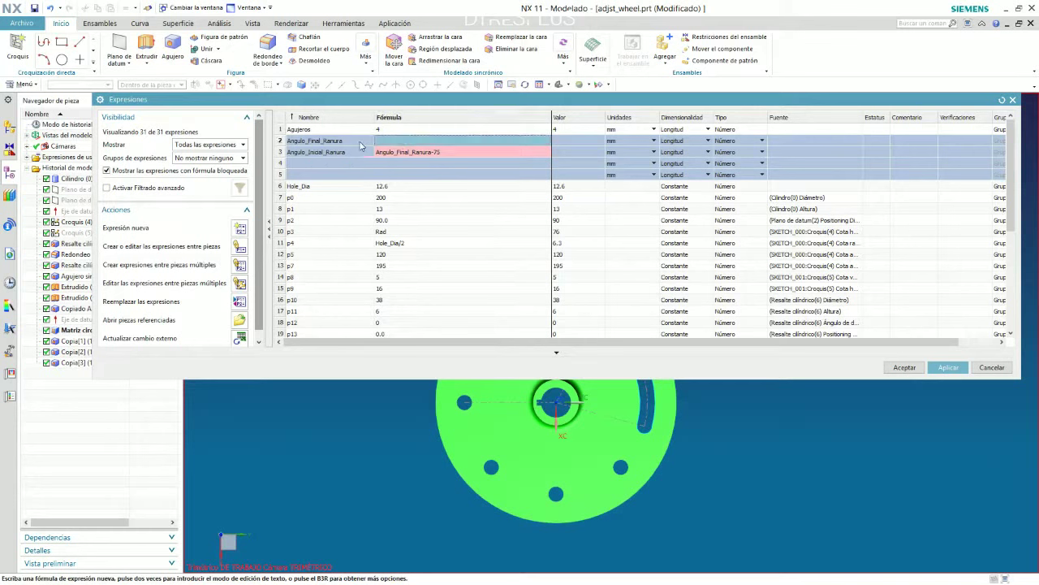
pyautogui.click(404, 142)
pyautogui.write('80')
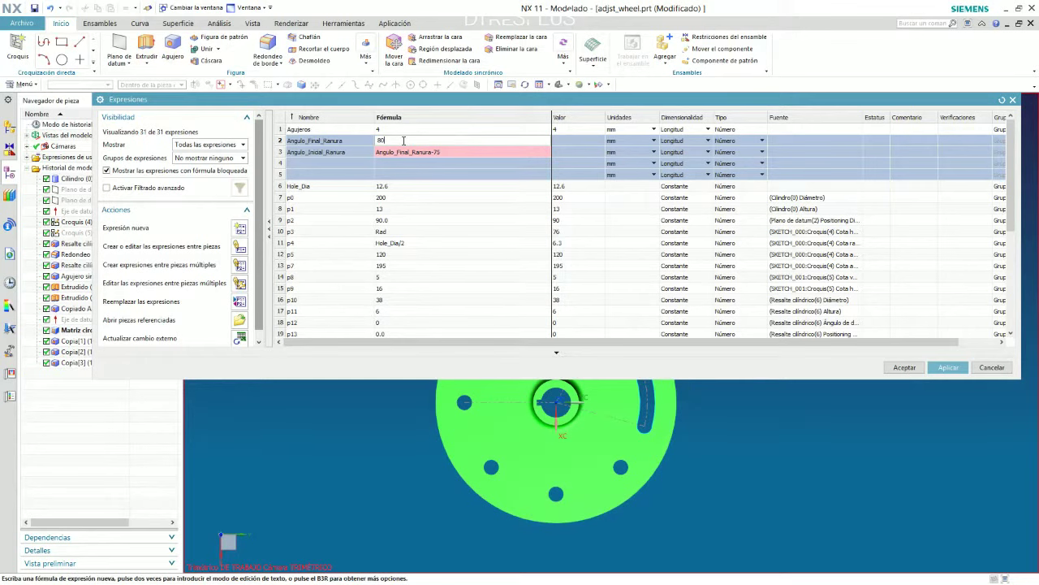
pyautogui.press('Return')
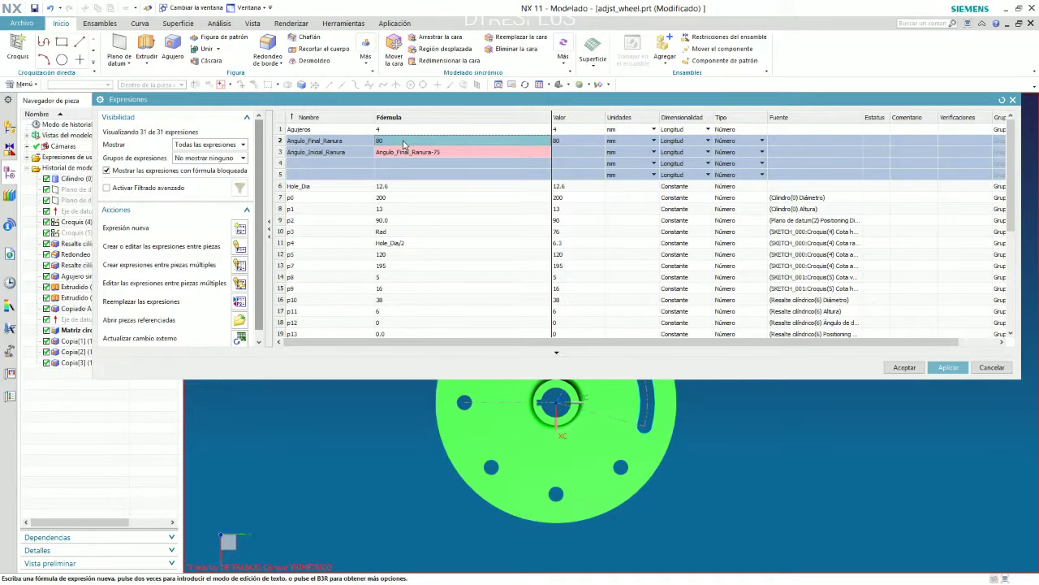
pyautogui.press('Return')
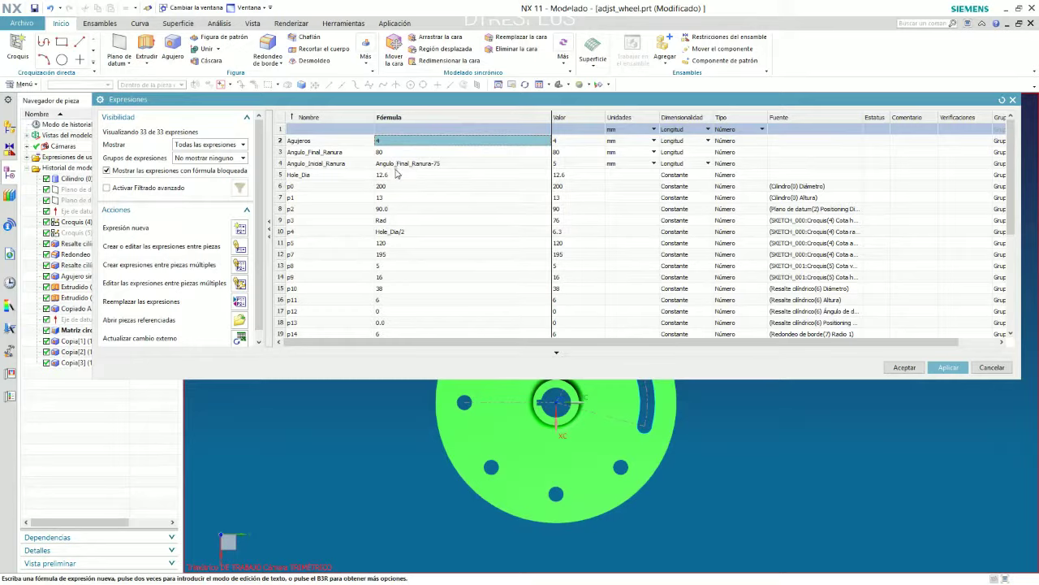
pyautogui.hotkey('alt', 'Tab')
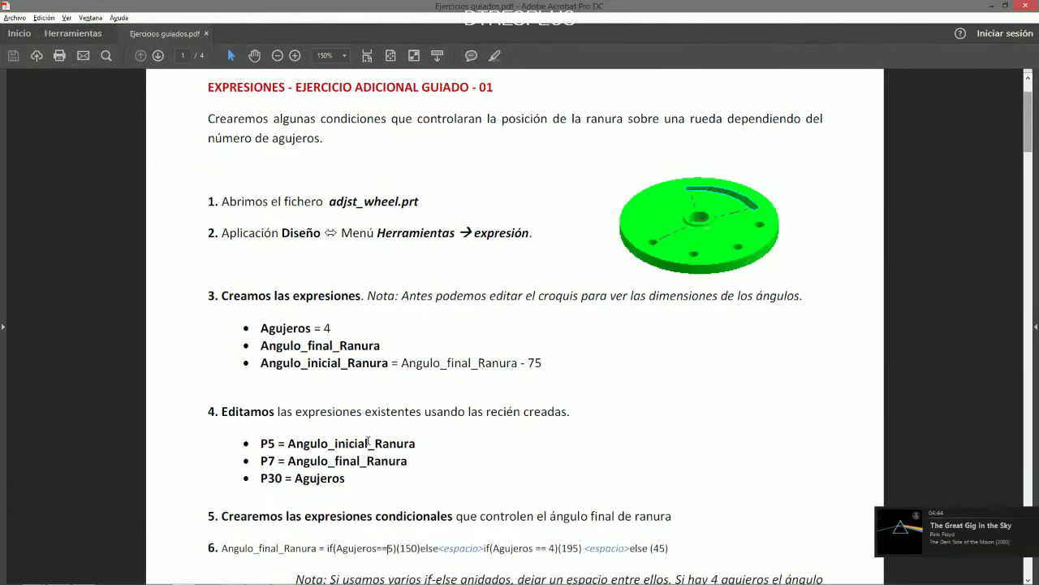
# Review step 4's P5, P7 and P30 links in the PDF, then return to NX.
pyautogui.moveTo(257, 443); pyautogui.dragTo(336, 478)
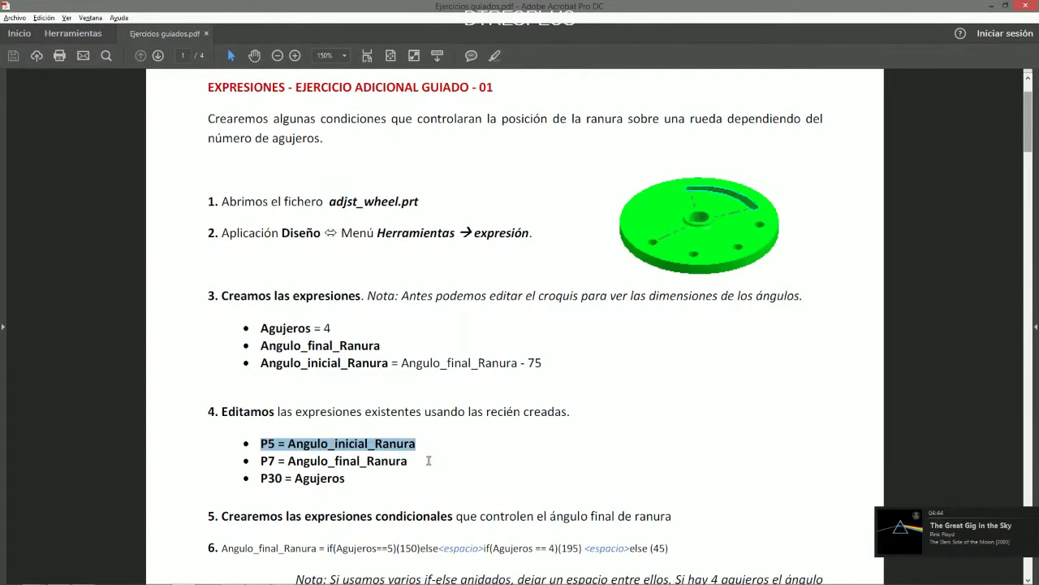
pyautogui.click(337, 478)
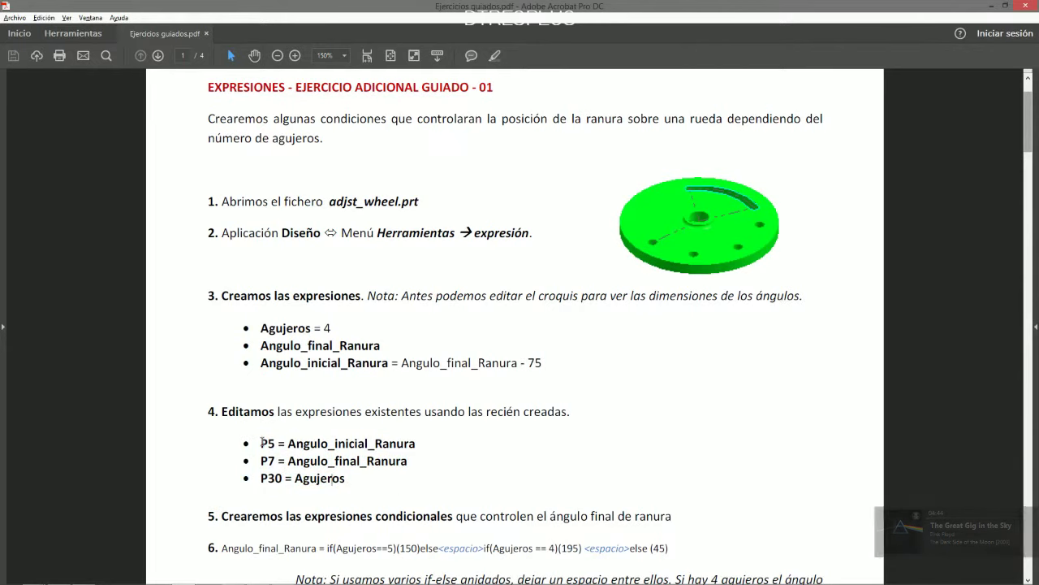
pyautogui.moveTo(260, 444); pyautogui.dragTo(390, 444)
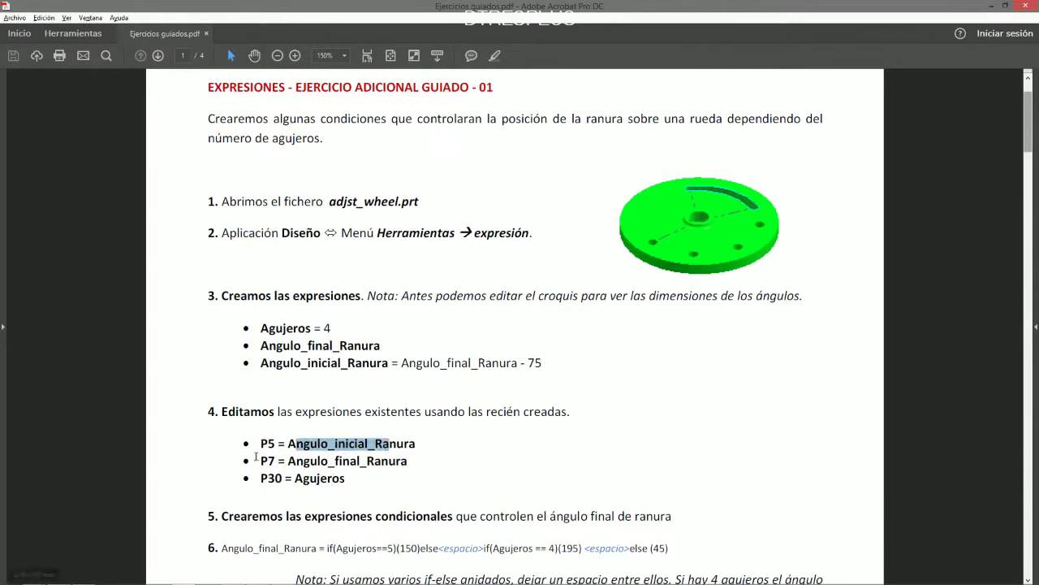
pyautogui.click(274, 459)
pyautogui.moveTo(296, 461); pyautogui.dragTo(350, 460)
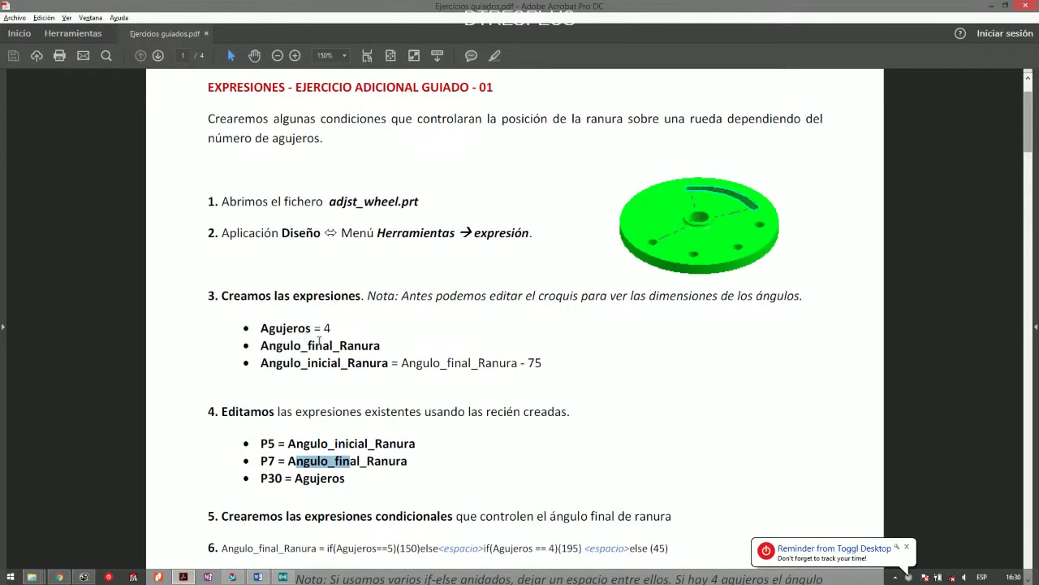
pyautogui.hotkey('alt', 'Tab')
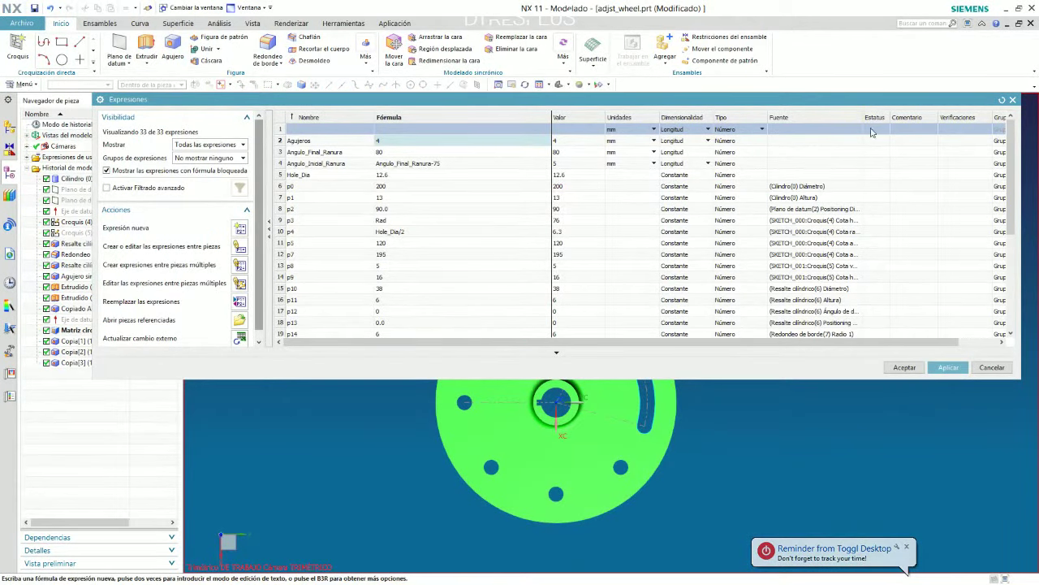
pyautogui.click(233, 145)
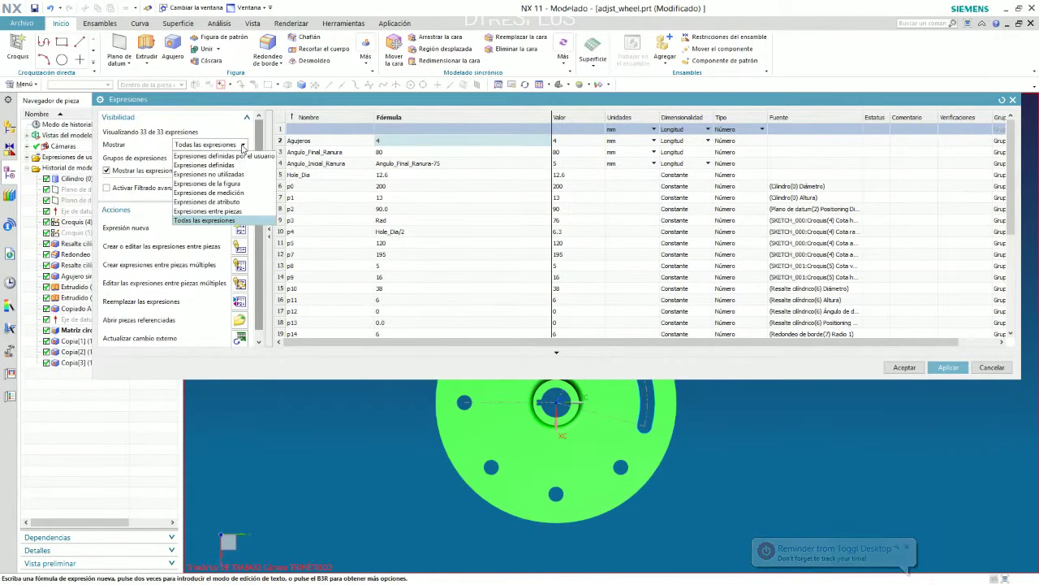
pyautogui.click(227, 165)
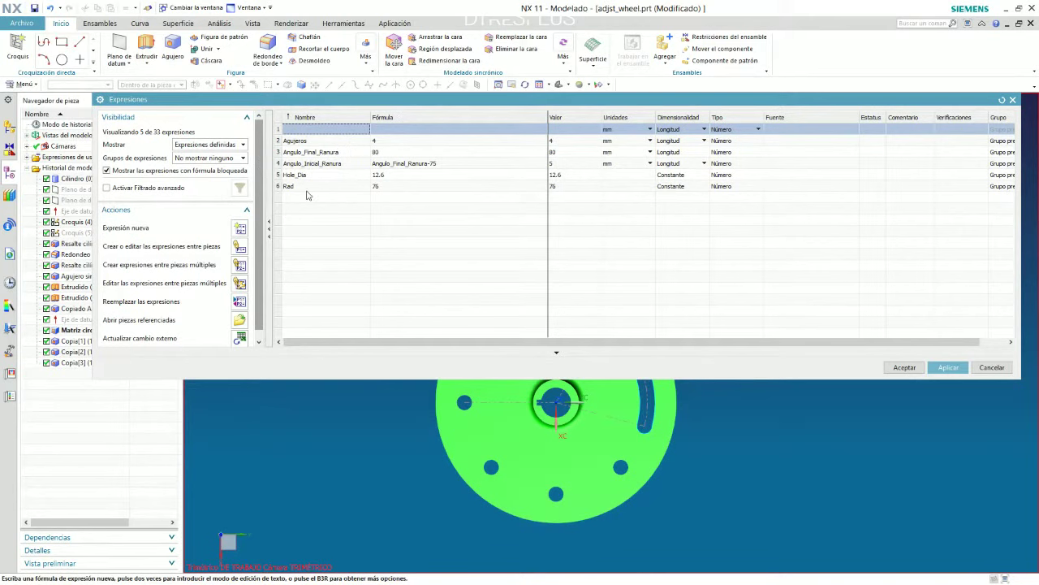
pyautogui.click(236, 147)
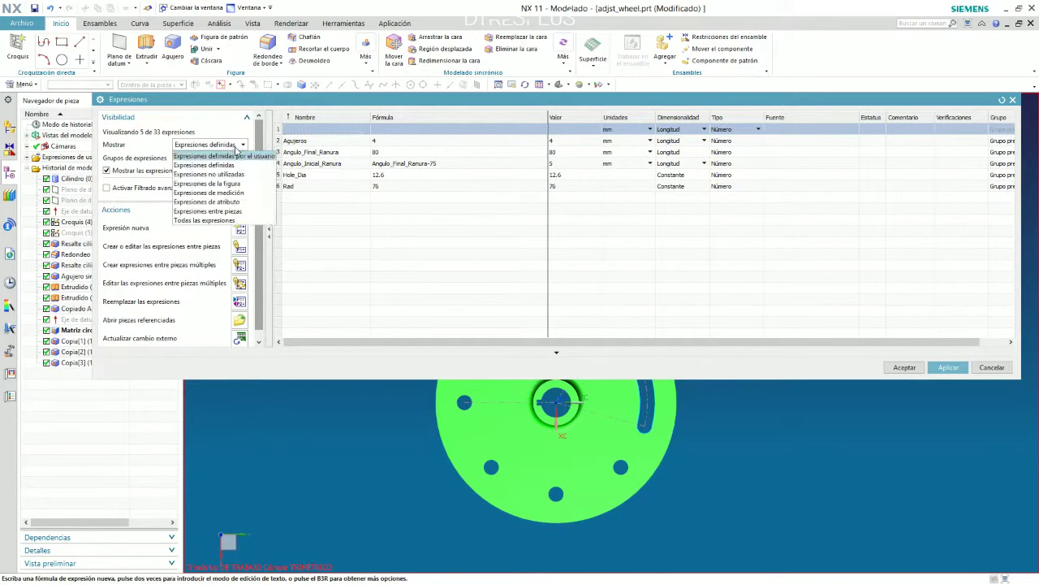
pyautogui.click(228, 192)
pyautogui.click(230, 147)
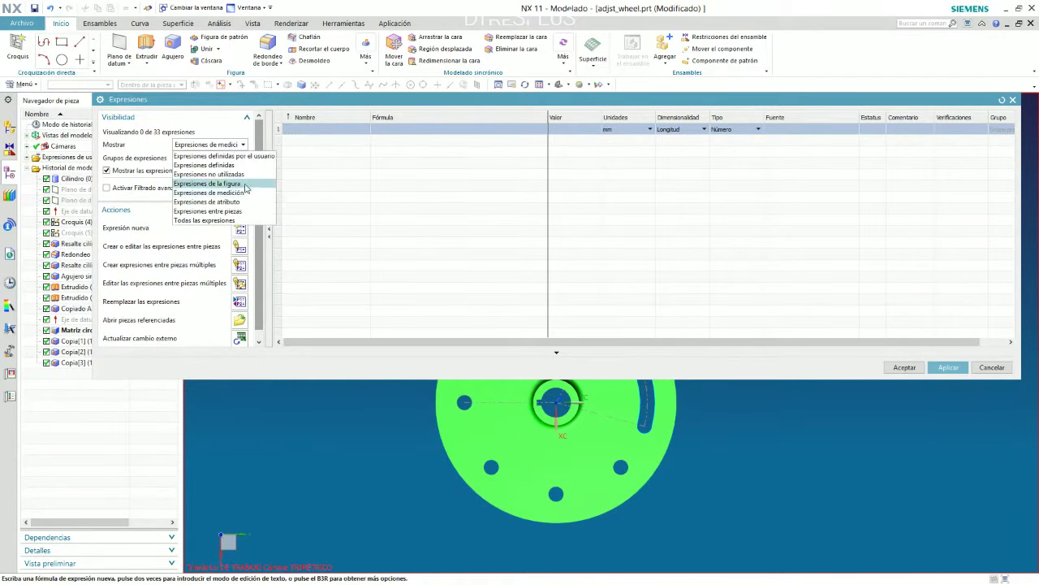
pyautogui.click(245, 175)
pyautogui.click(227, 147)
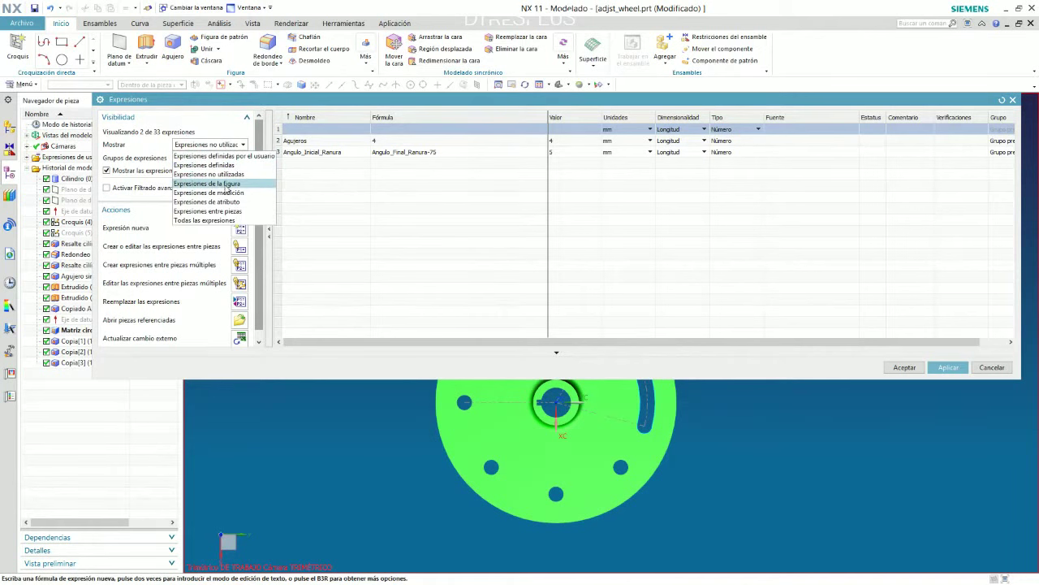
pyautogui.click(228, 184)
pyautogui.click(230, 147)
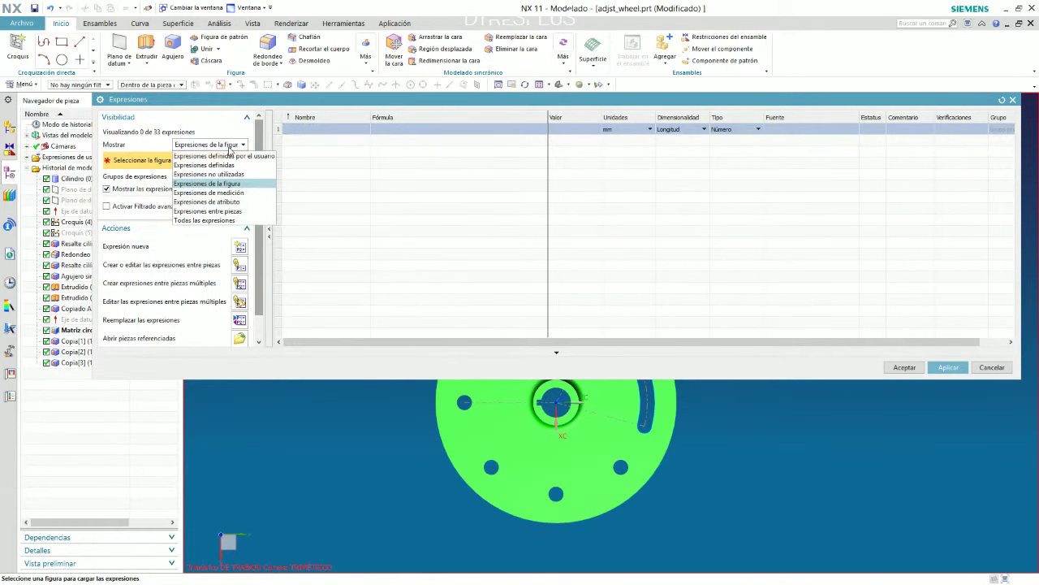
pyautogui.click(217, 221)
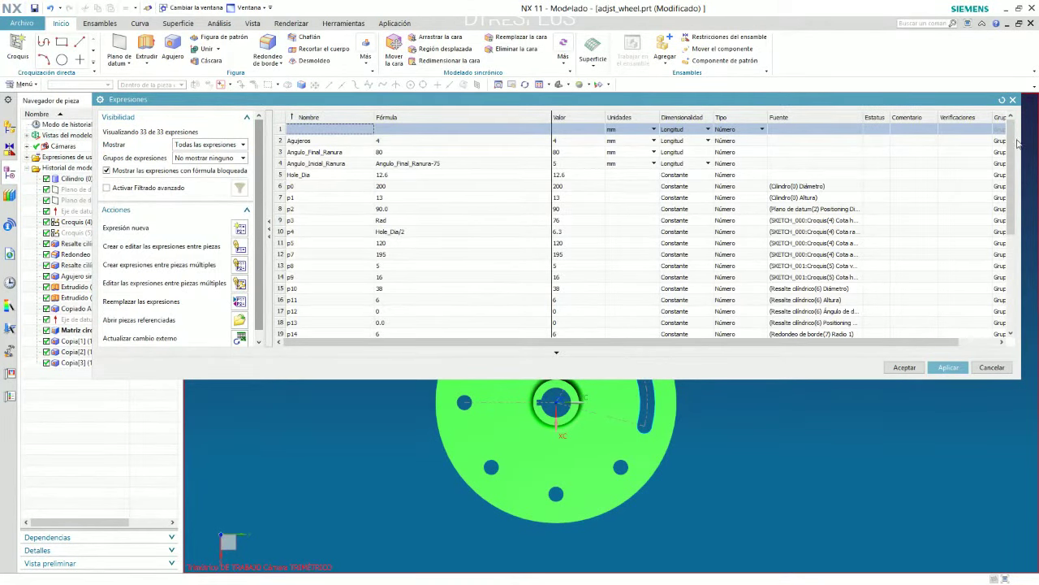
pyautogui.moveTo(1021, 138)
pyautogui.mouseDown()
pyautogui.moveTo(1022, 252)
pyautogui.moveTo(1032, 160)
pyautogui.mouseUp()
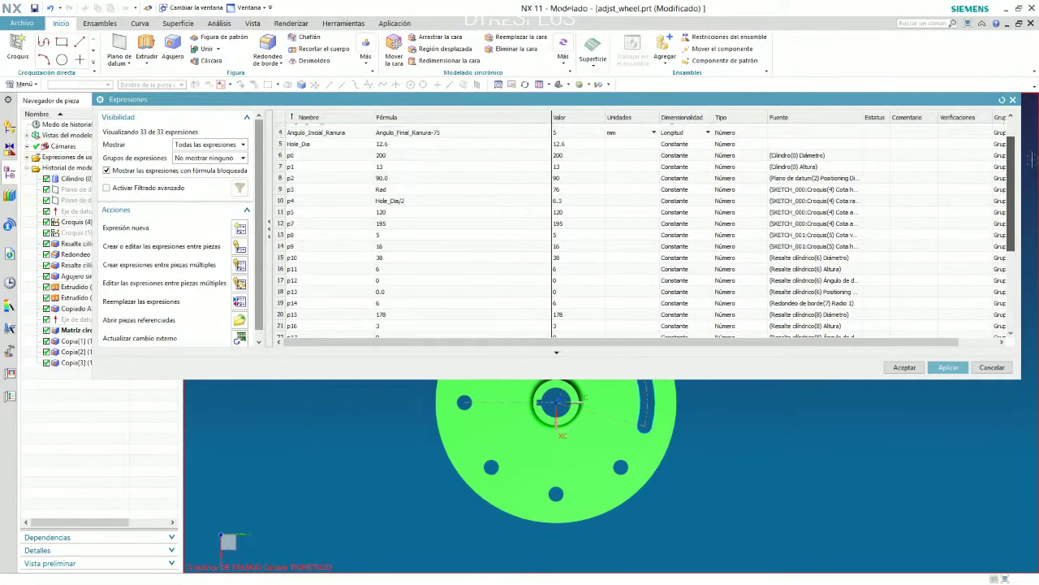
pyautogui.click(294, 212)
pyautogui.scroll(-4, 299, 227)
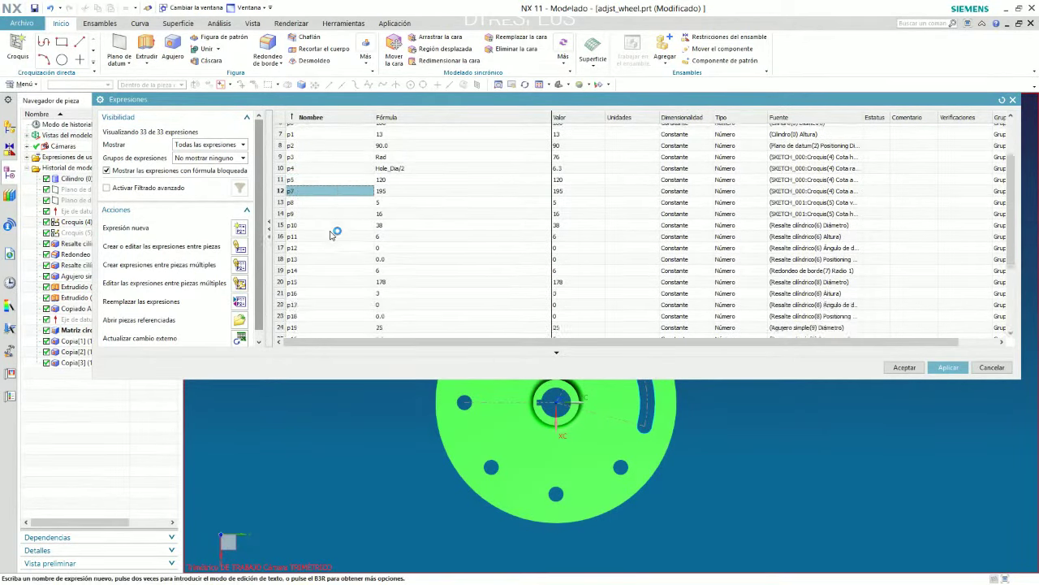
pyautogui.click(303, 297)
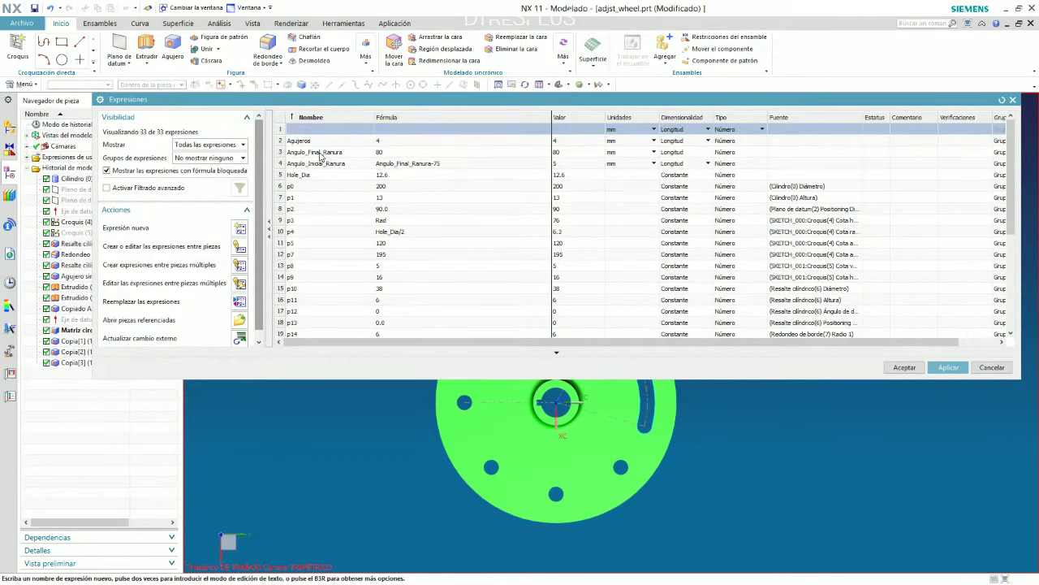
pyautogui.click(316, 142)
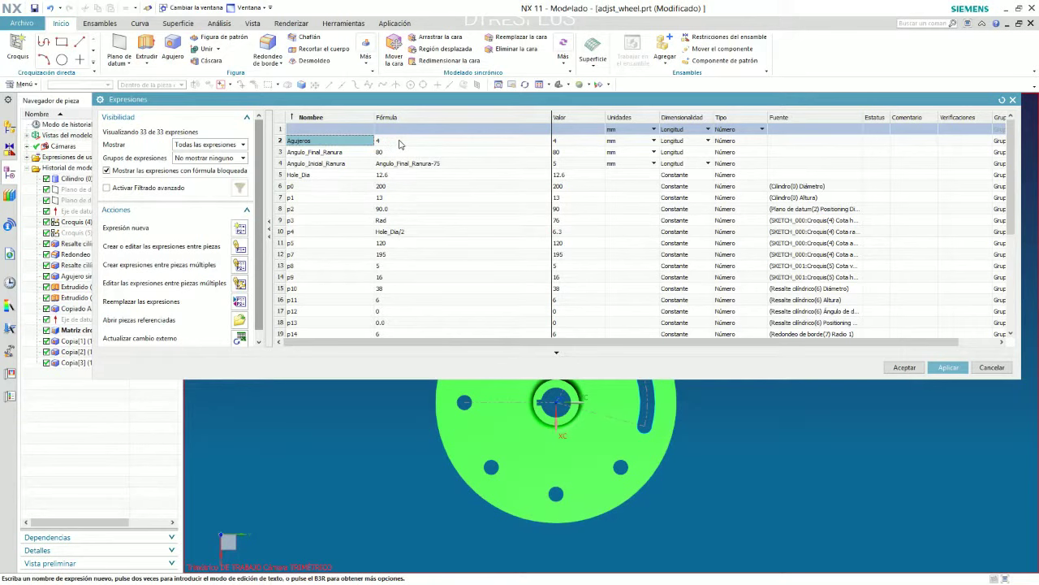
# Remove the _DATO suffix from Agujeros's name and give it the comment 'Dato'.
pyautogui.doubleClick(321, 143)
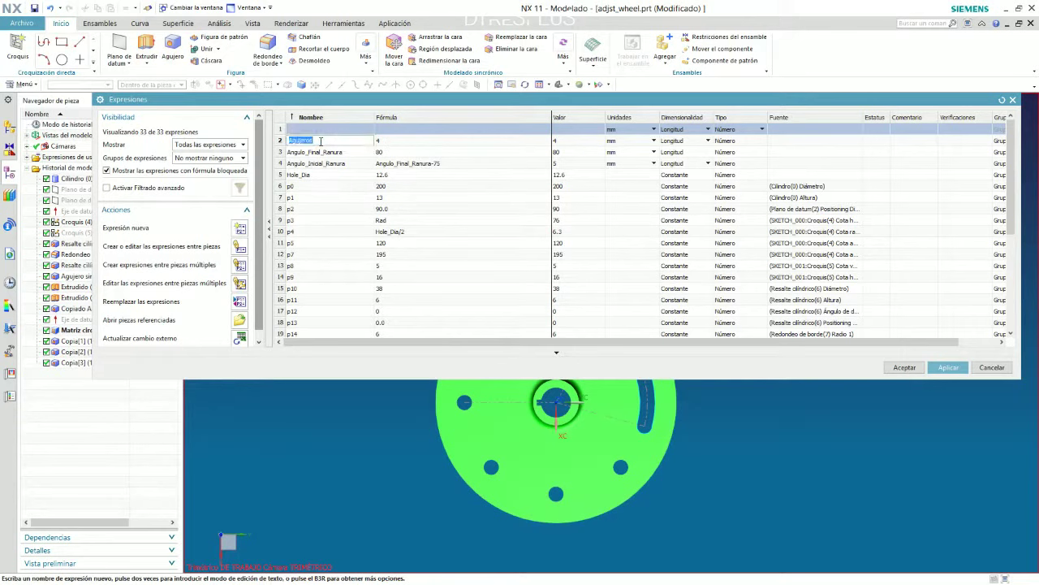
pyautogui.click(321, 141)
pyautogui.moveTo(335, 139); pyautogui.dragTo(319, 141)
pyautogui.press('BackSpace')
pyautogui.click(911, 142)
pyautogui.write('Dato')
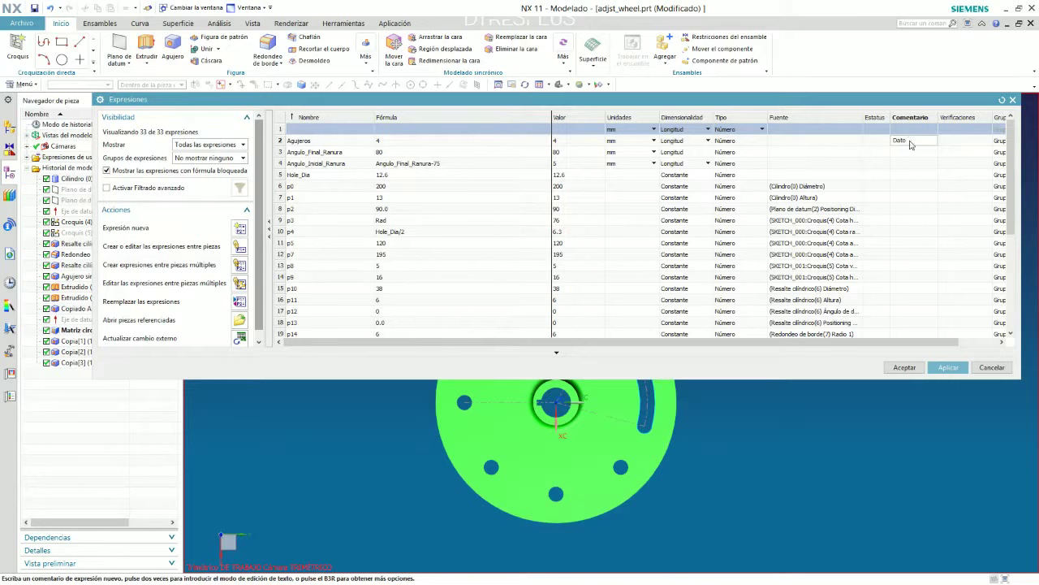
pyautogui.press('Return')
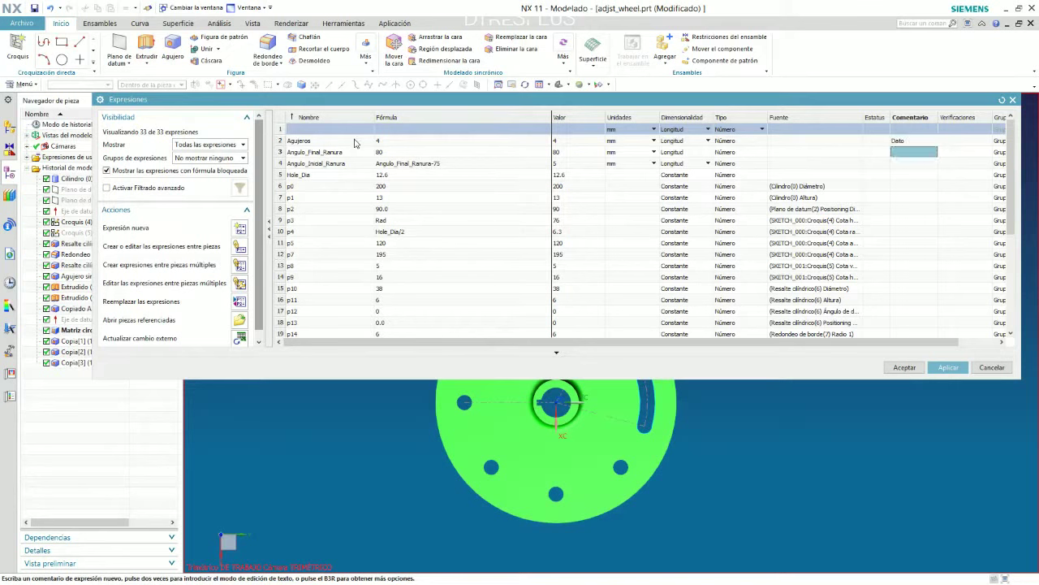
pyautogui.click(387, 142)
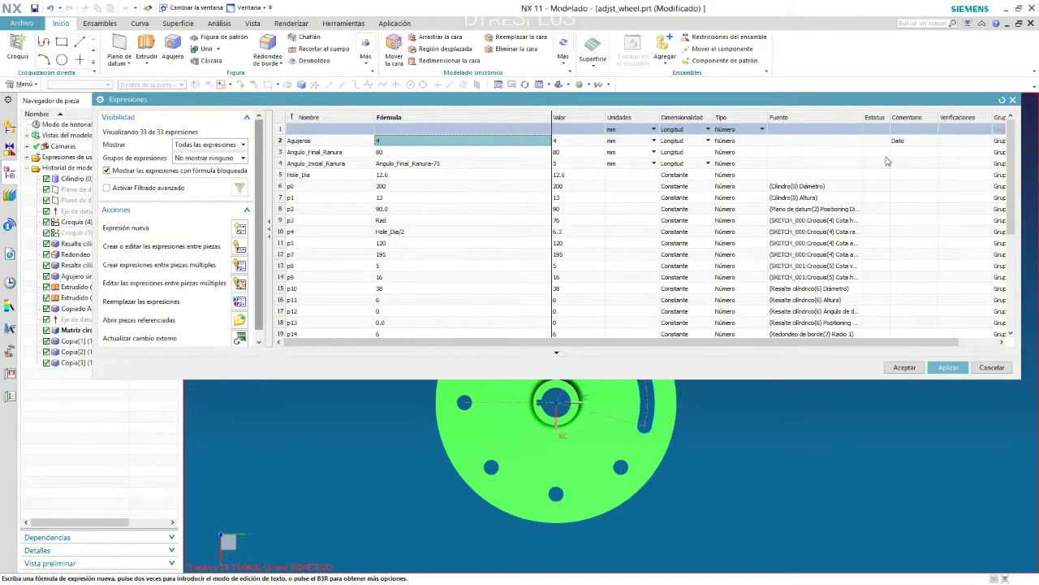
pyautogui.click(120, 190)
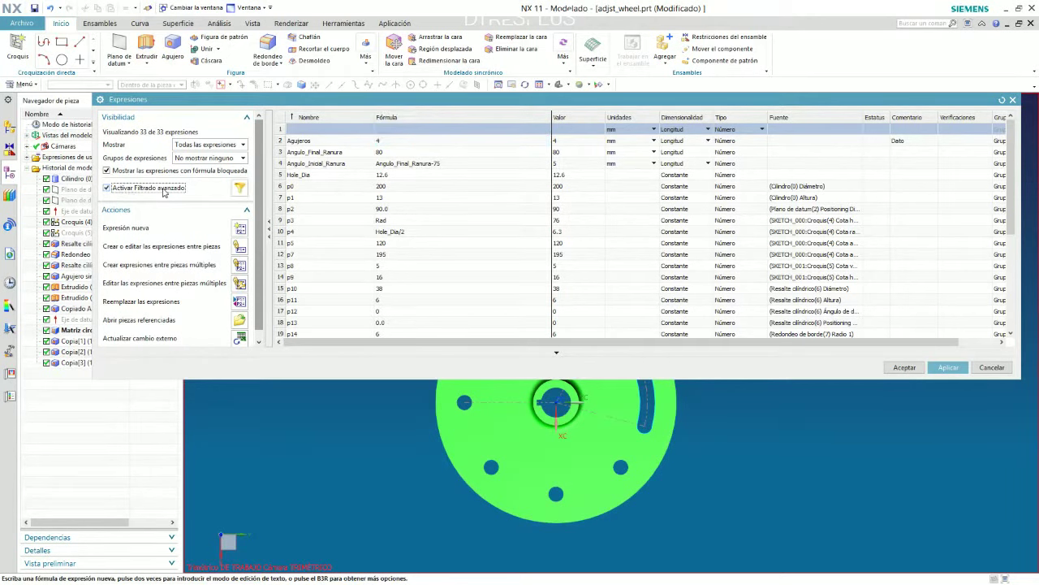
pyautogui.scroll(-5, 614, 216)
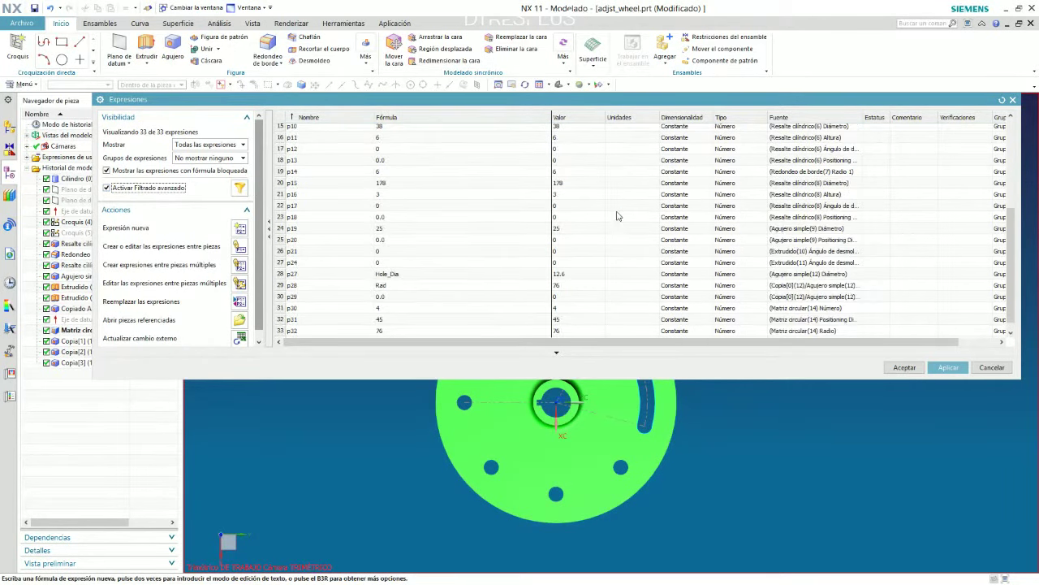
pyautogui.click(240, 188)
pyautogui.write('dato')
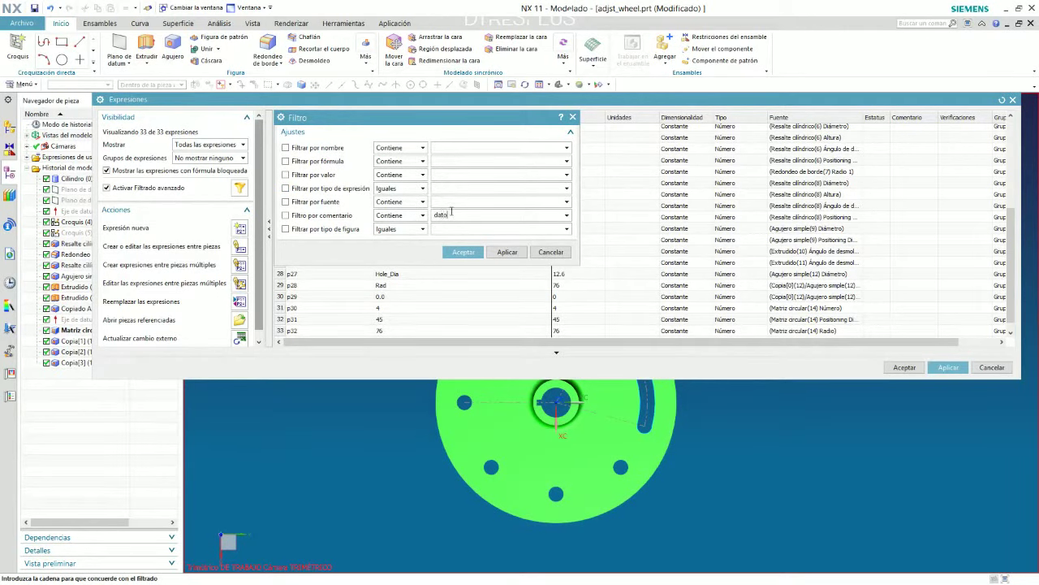
pyautogui.click(464, 253)
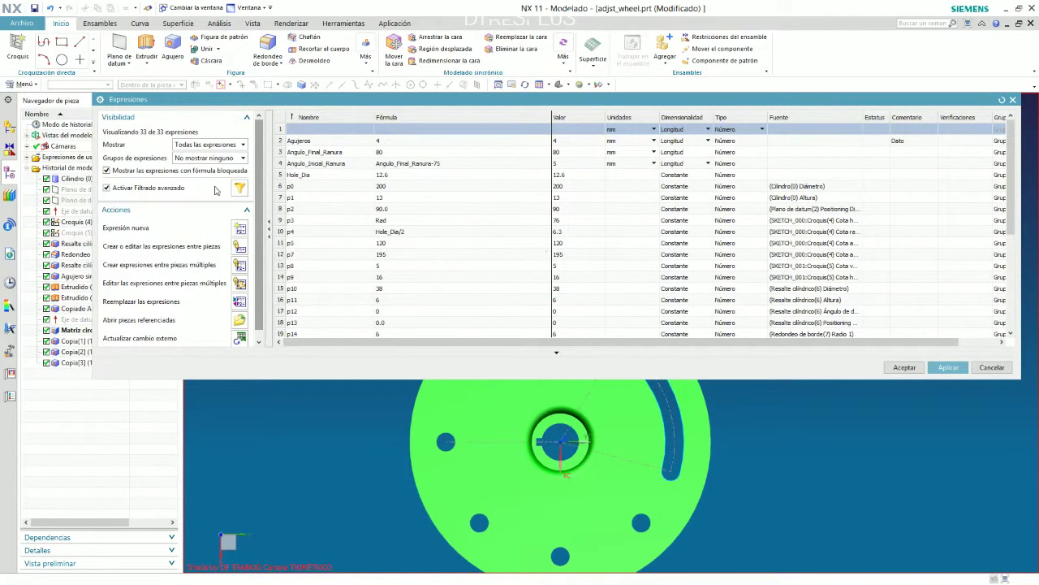
pyautogui.click(240, 188)
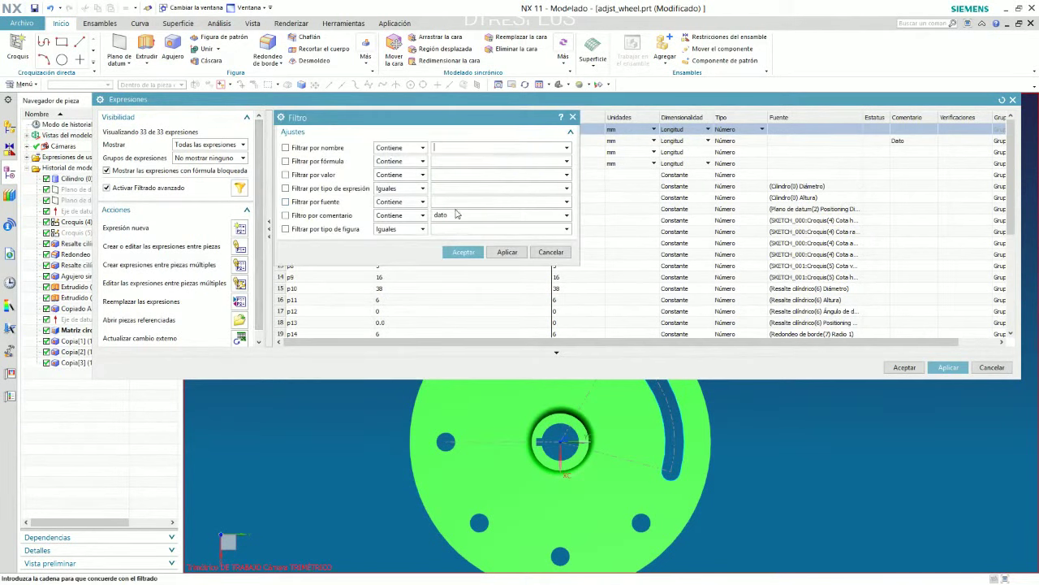
pyautogui.click(286, 216)
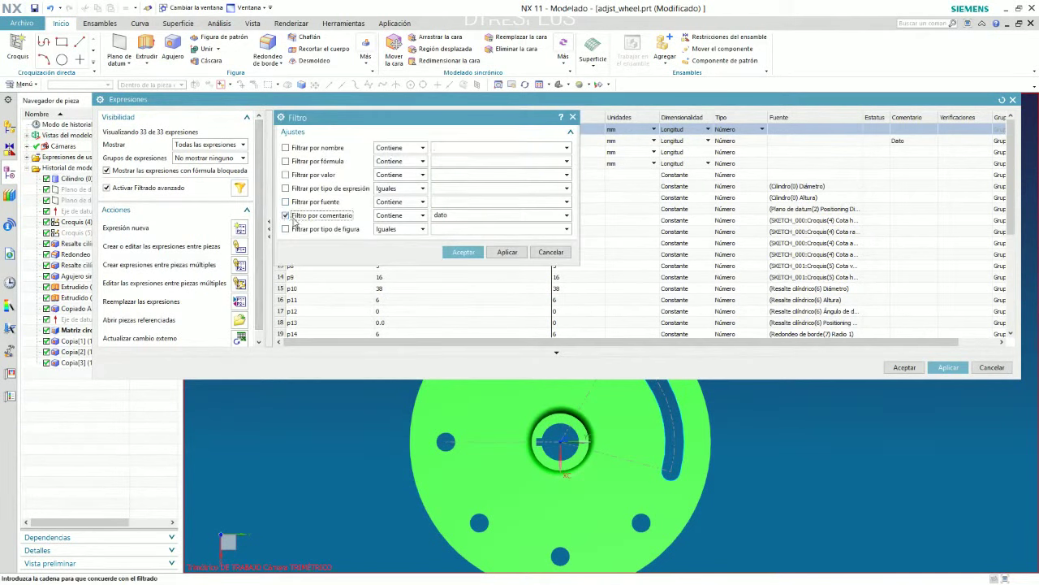
pyautogui.click(509, 253)
pyautogui.click(475, 254)
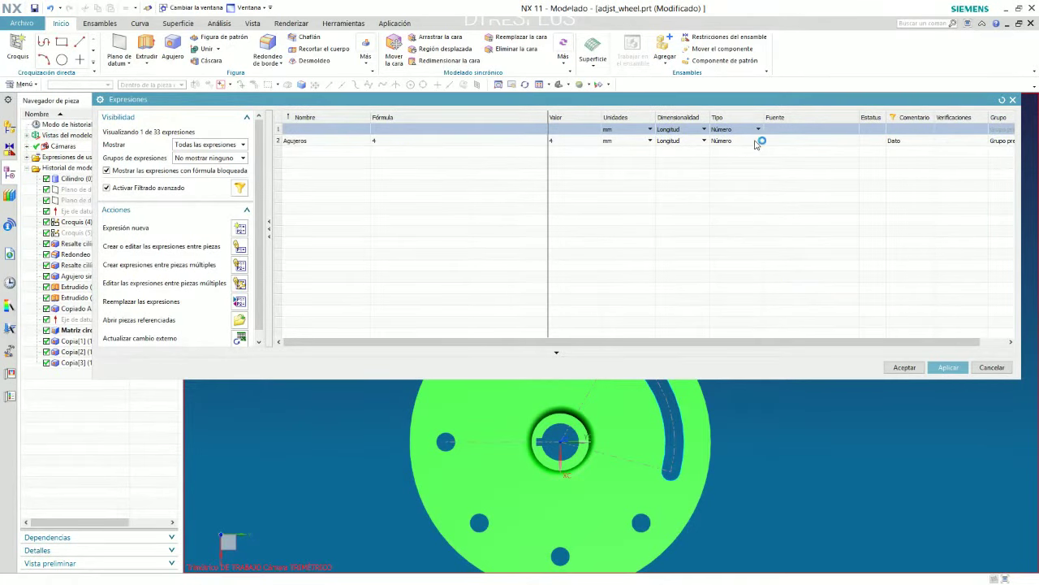
pyautogui.click(902, 141)
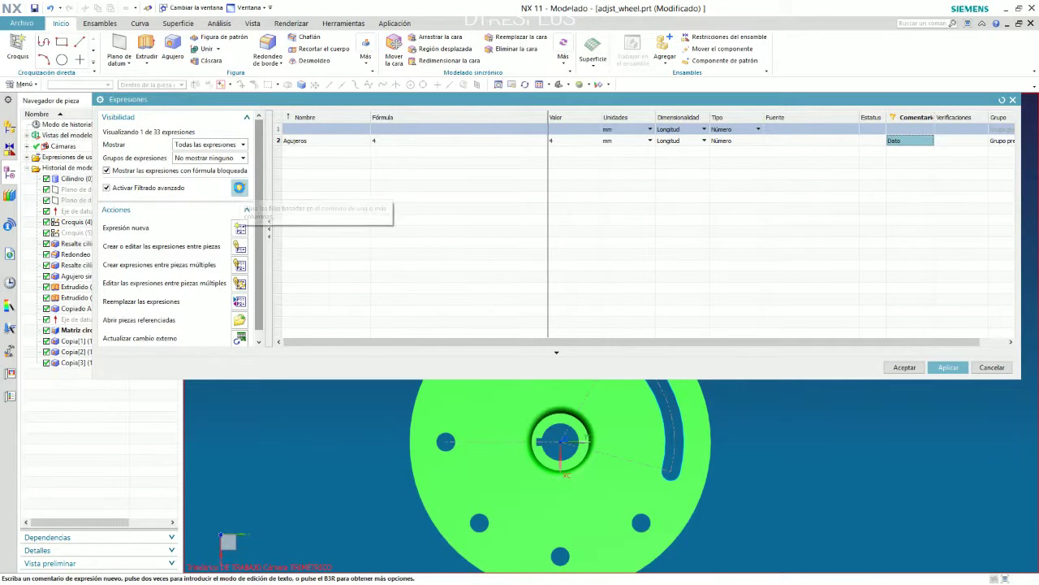
pyautogui.click(240, 188)
pyautogui.click(128, 187)
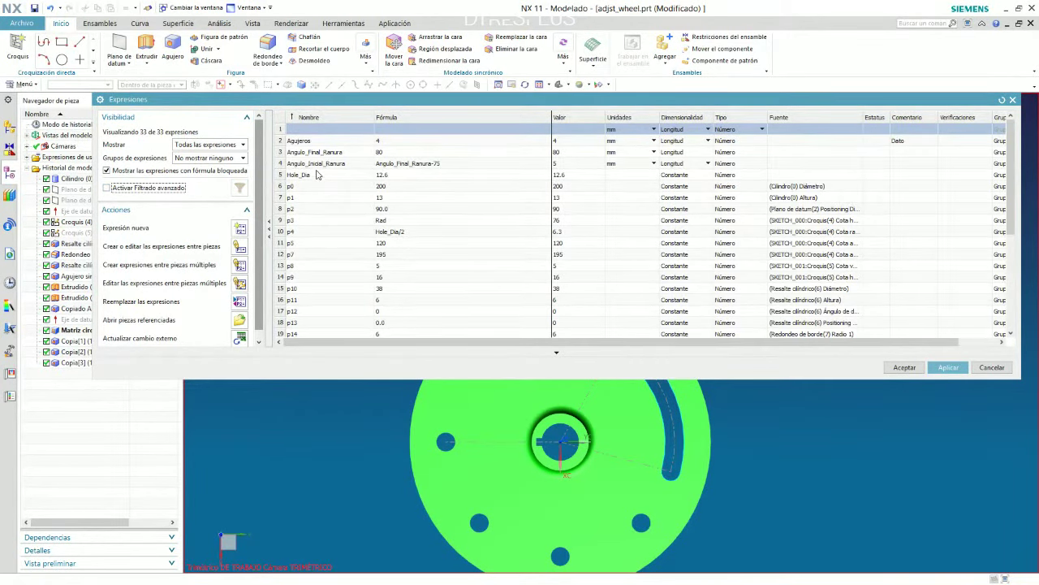
pyautogui.click(317, 247)
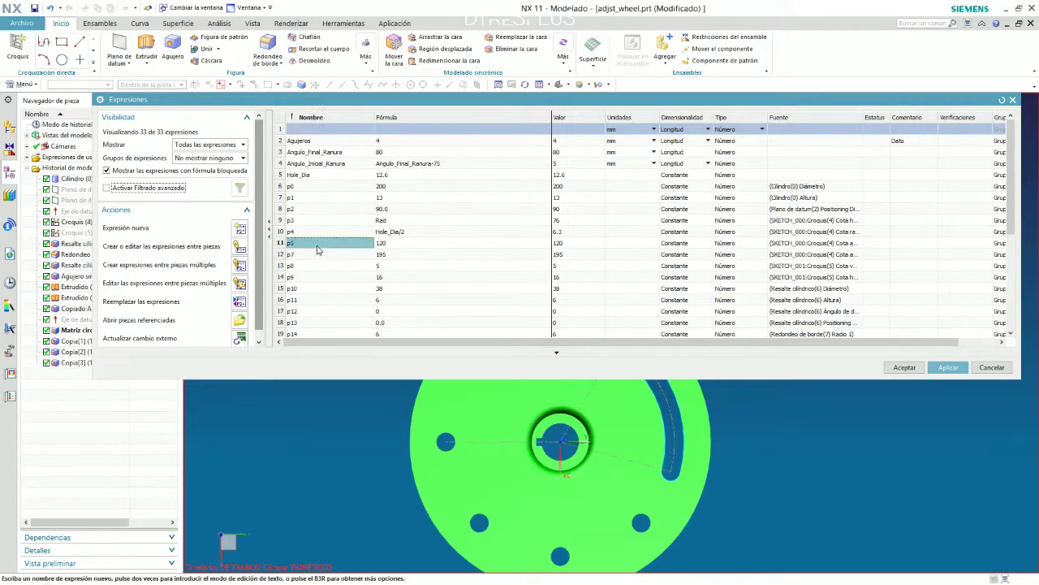
pyautogui.hotkey('alt', 'Tab')
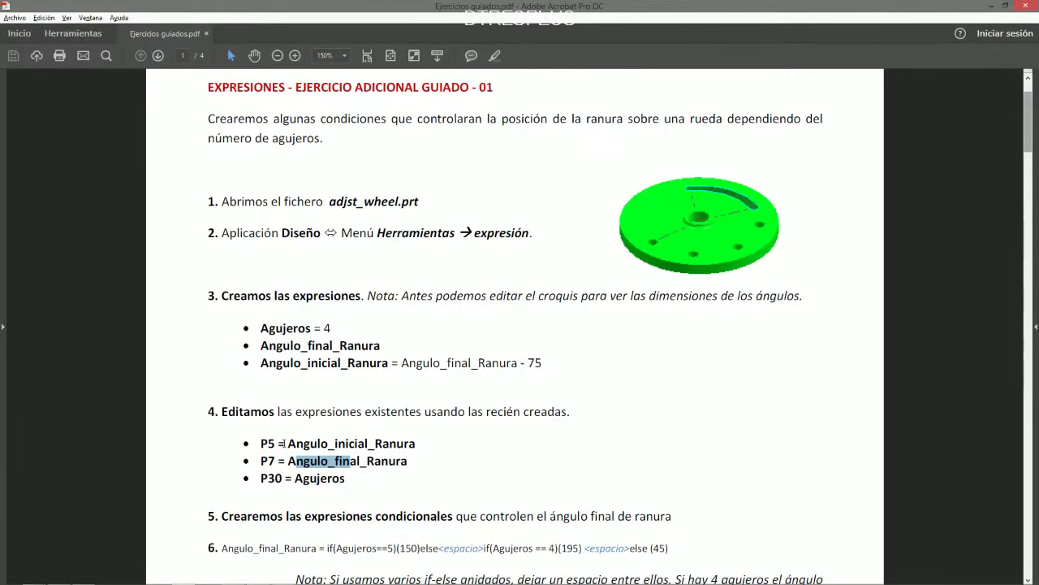
pyautogui.moveTo(287, 443); pyautogui.dragTo(415, 443)
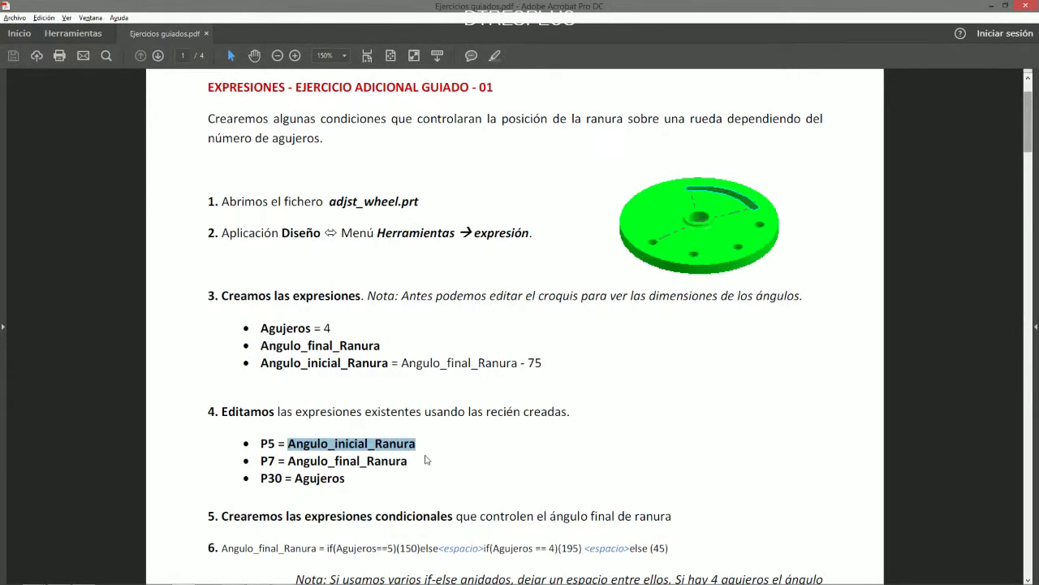
pyautogui.hotkey('alt', 'Tab')
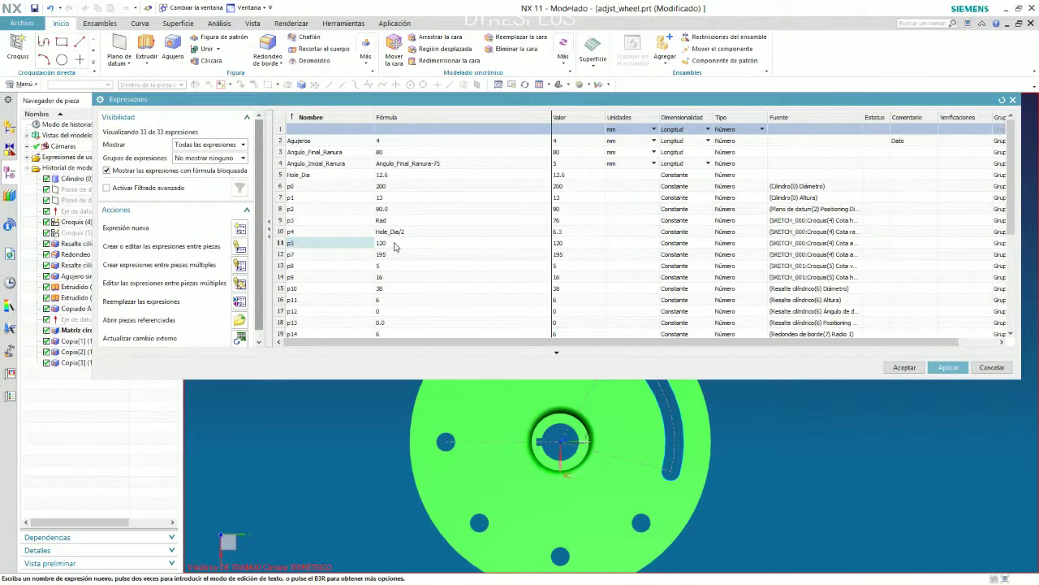
# Link p5's formula to Angulo_Inicial_Ranura and p7's to Angulo_Final_Ranura.
pyautogui.doubleClick(394, 246)
pyautogui.click(334, 164)
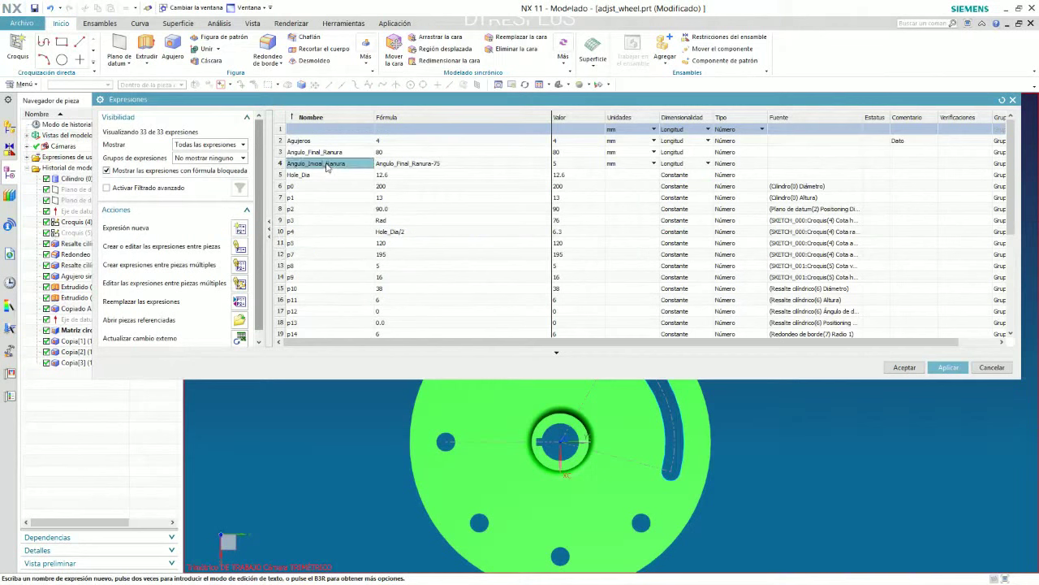
pyautogui.click(400, 257)
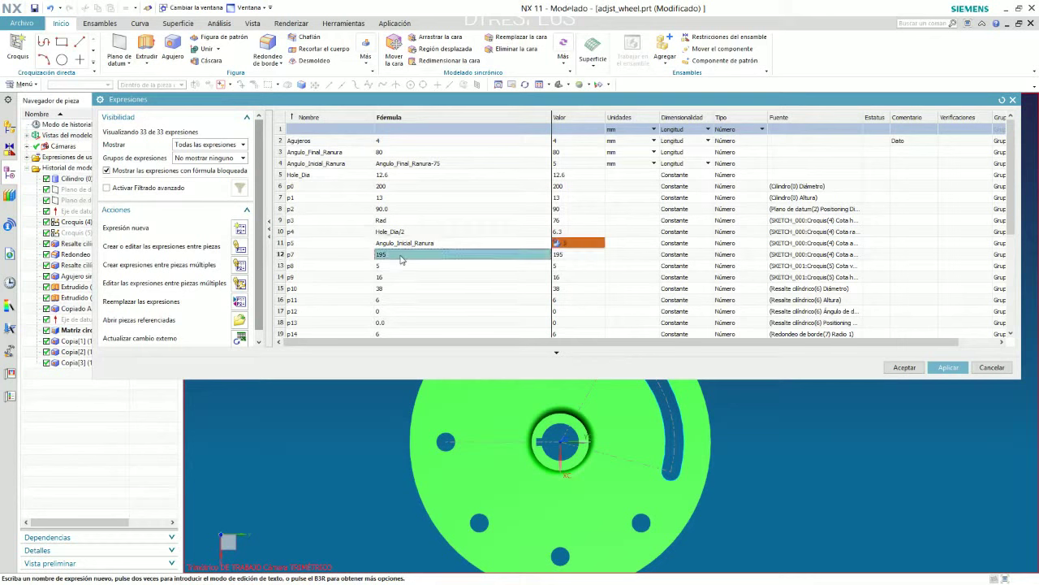
pyautogui.click(333, 152)
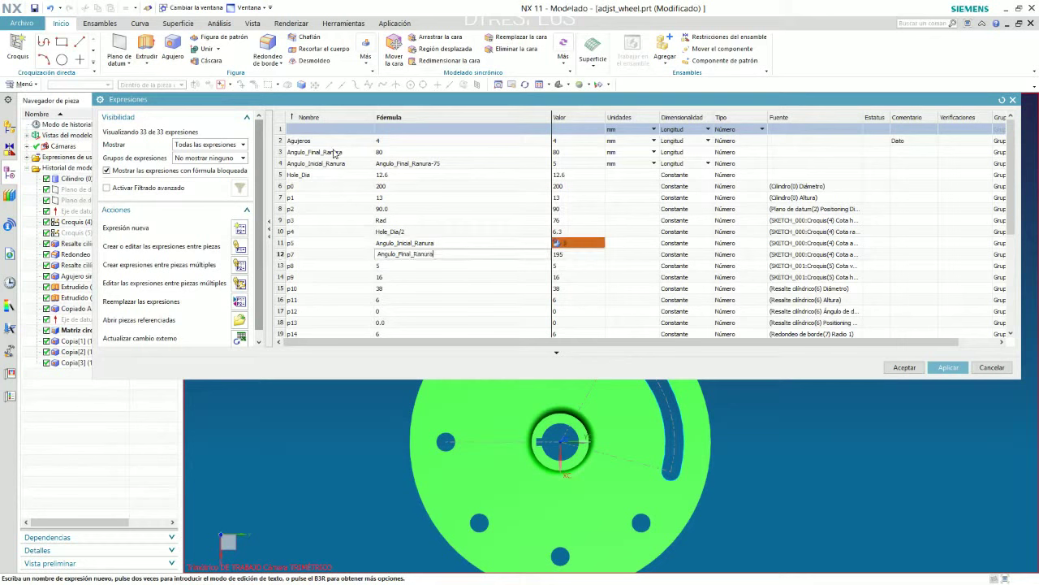
pyautogui.click(412, 268)
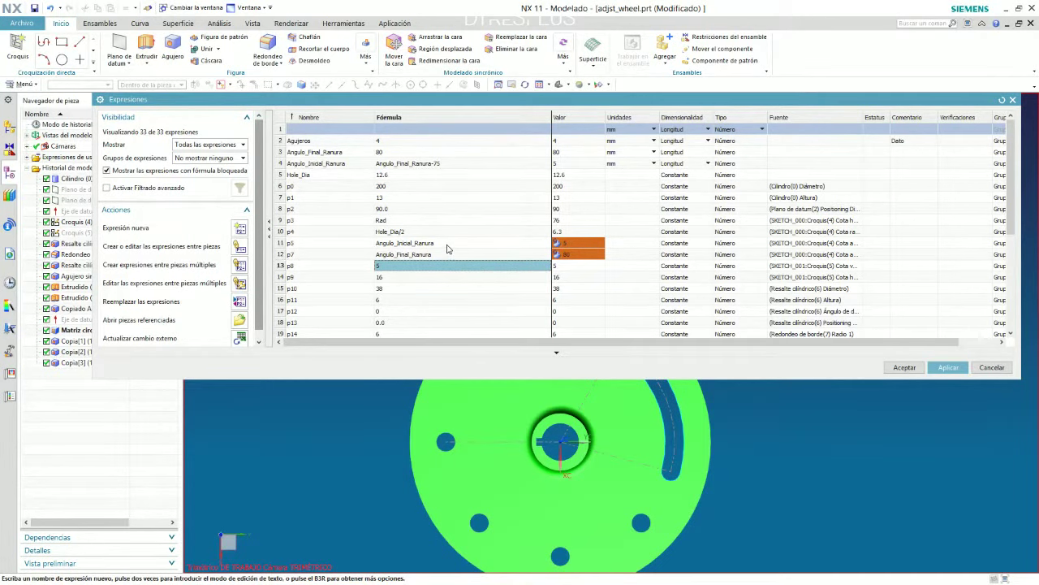
# Set p30's formula to Agujeros and check the updated p5 and p7 values.
pyautogui.scroll(-3, 447, 248)
pyautogui.scroll(-2, 447, 248)
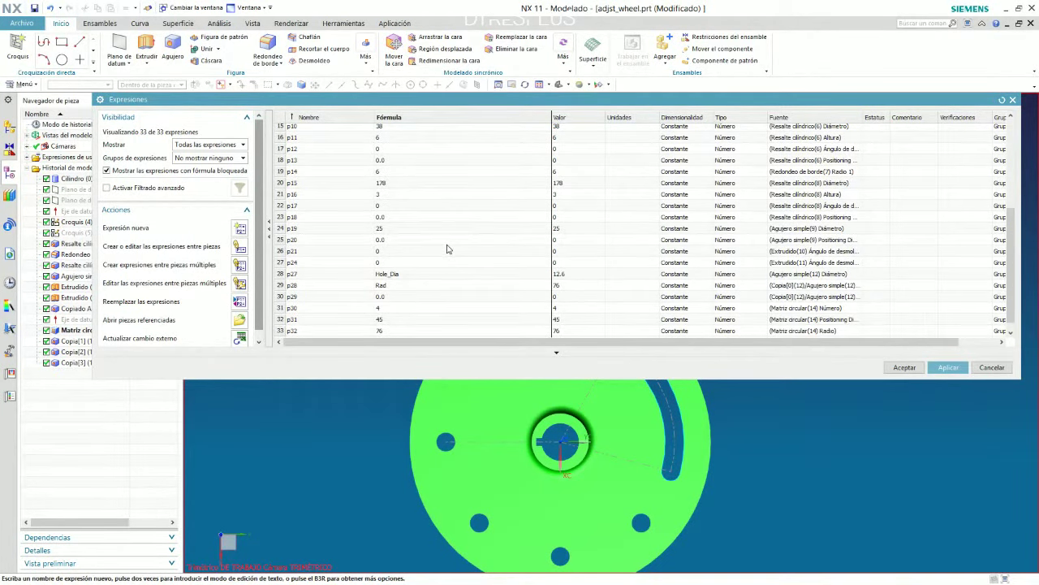
pyautogui.click(390, 310)
pyautogui.click(391, 308)
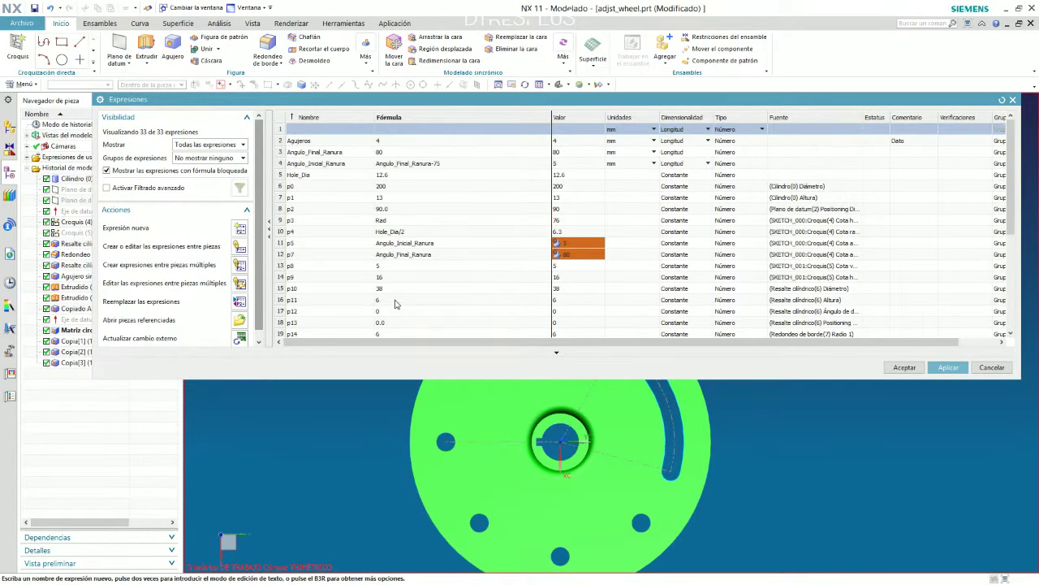
pyautogui.click(299, 141)
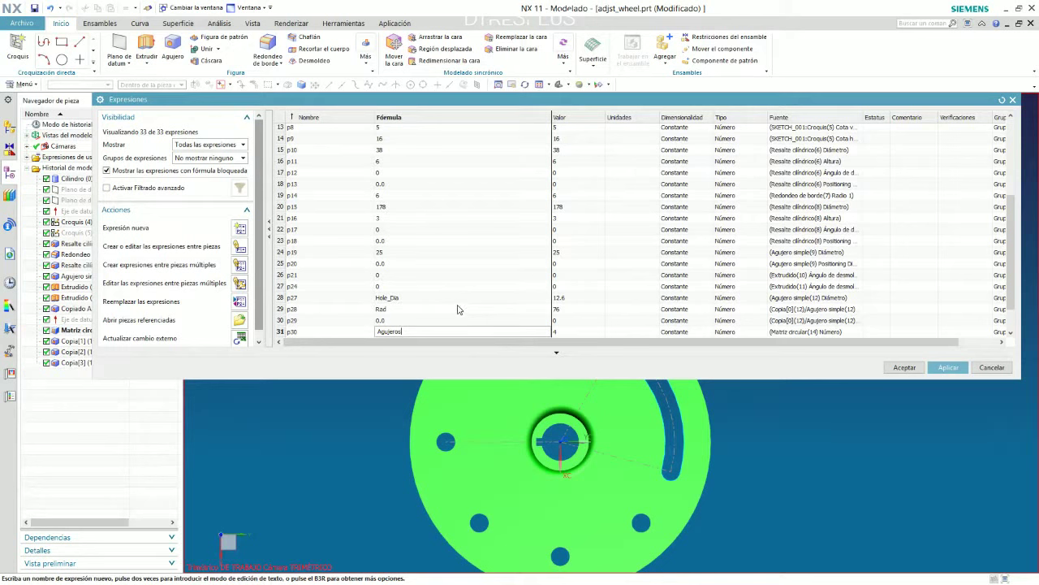
pyautogui.press('Return')
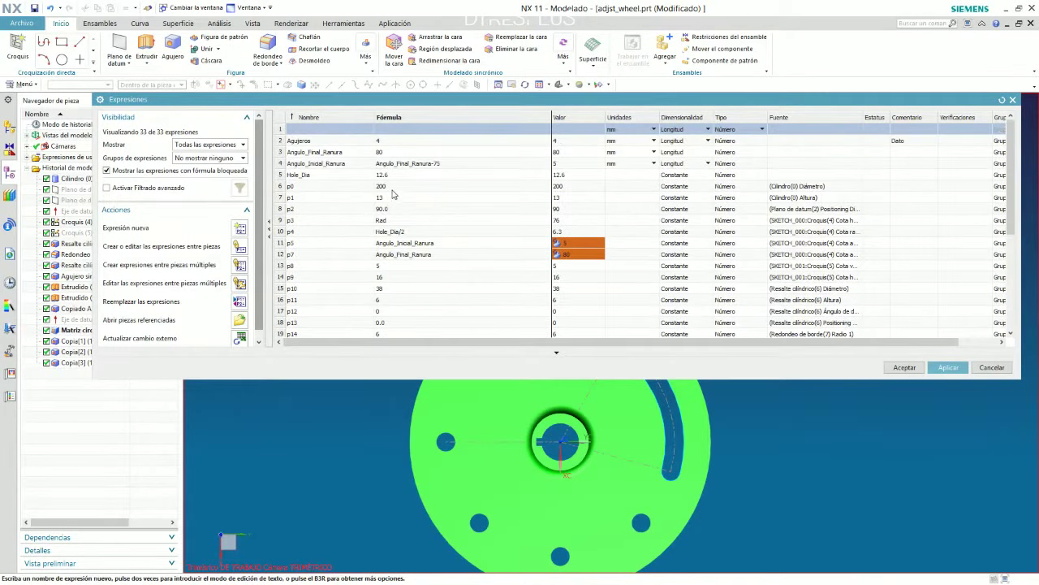
pyautogui.click(393, 154)
pyautogui.click(576, 254)
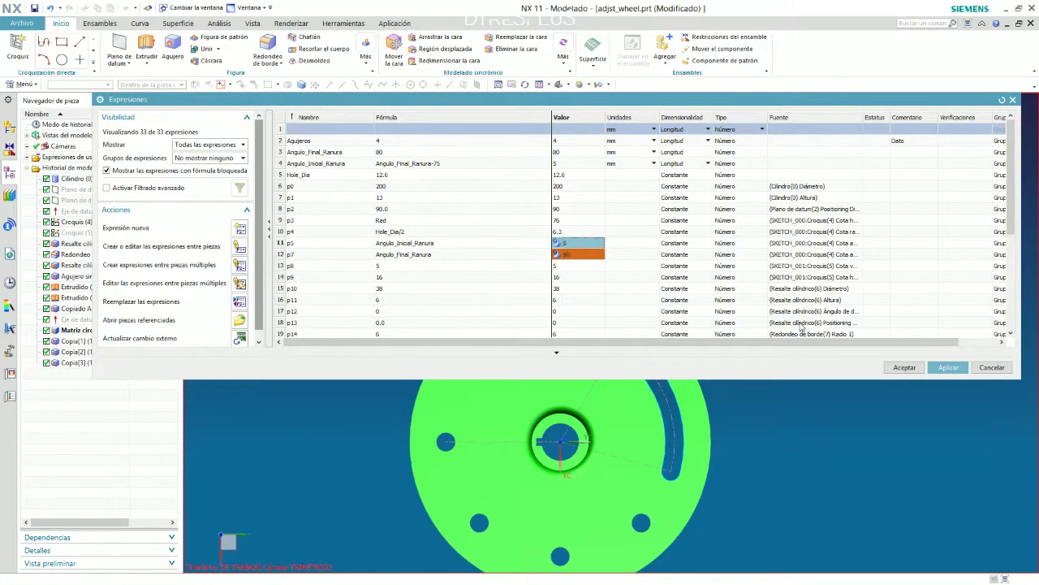
pyautogui.click(576, 243)
# Select and copy step 6's full nested if/else expression from the PDF, then return to NX.
pyautogui.hotkey('alt', 'Tab')
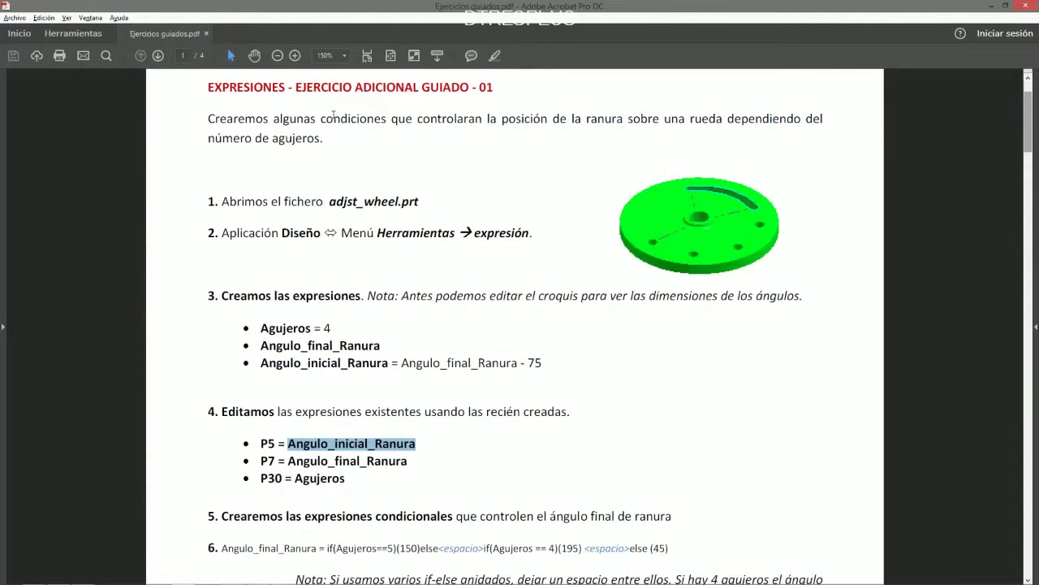
pyautogui.scroll(-3, 408, 324)
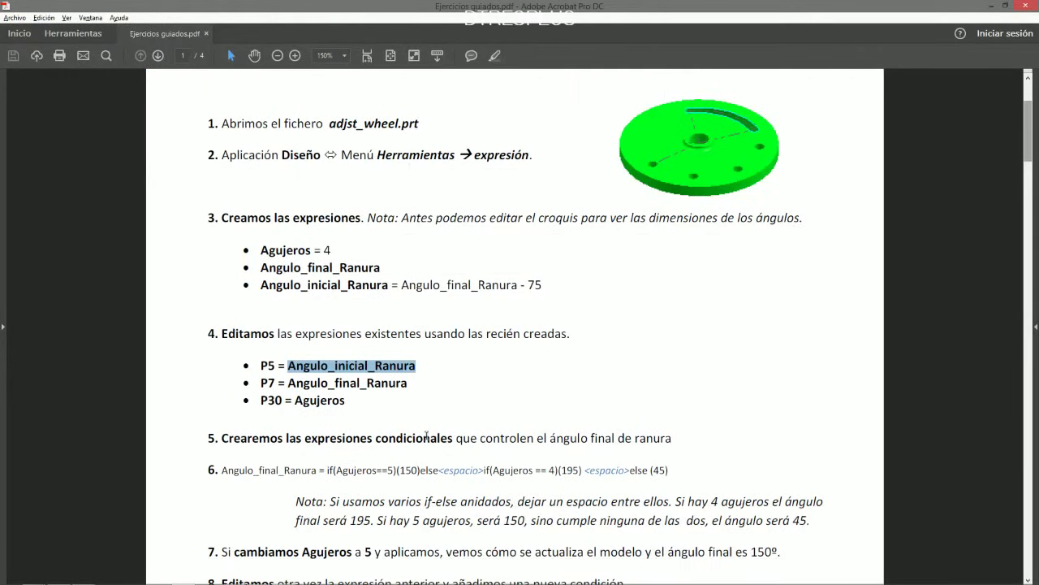
pyautogui.scroll(-2, 427, 436)
pyautogui.moveTo(327, 417); pyautogui.dragTo(650, 417)
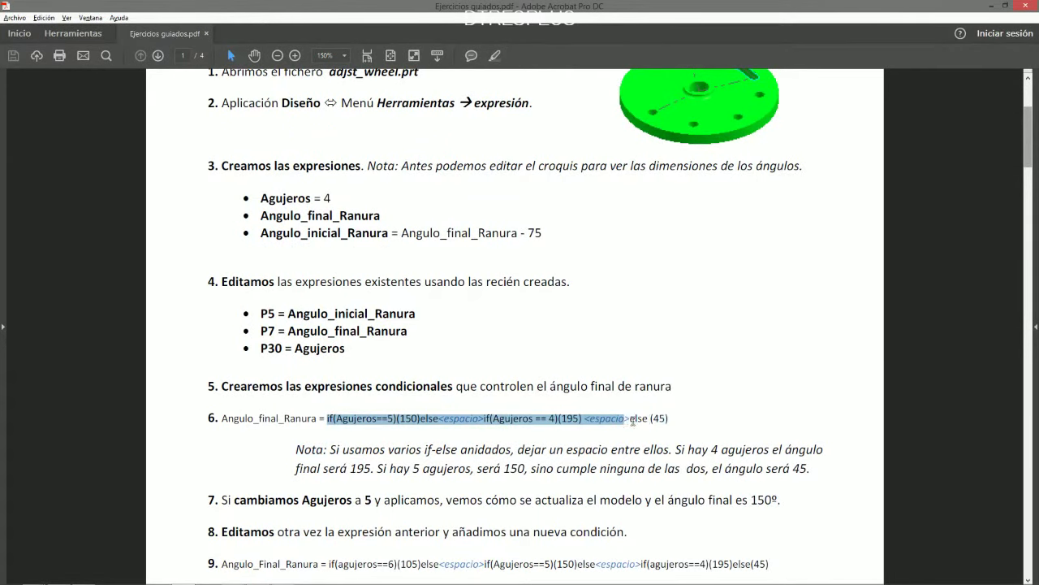
pyautogui.moveTo(649, 417); pyautogui.dragTo(670, 419)
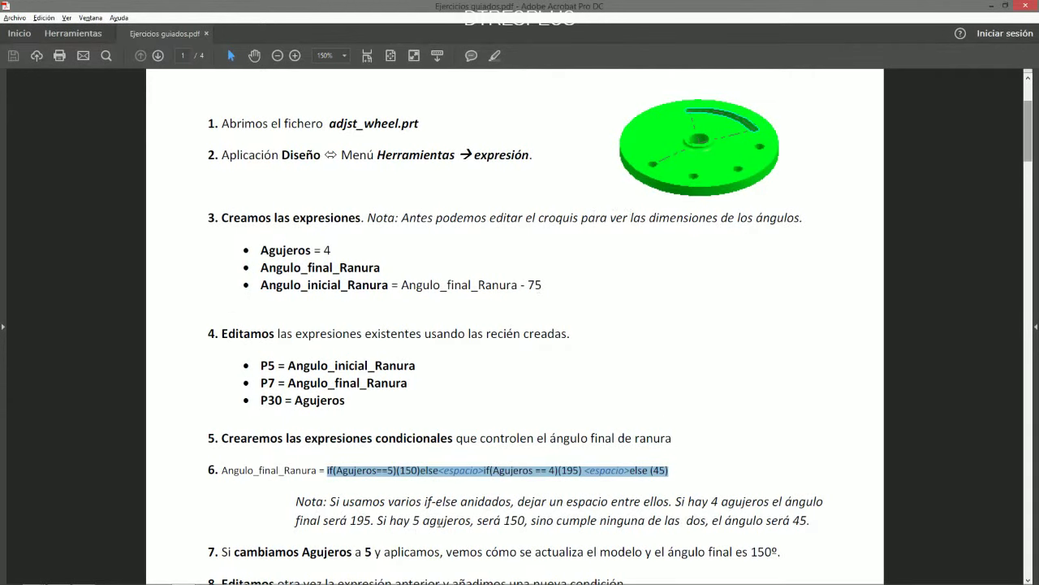
pyautogui.scroll(-1, 439, 522)
pyautogui.click(378, 419)
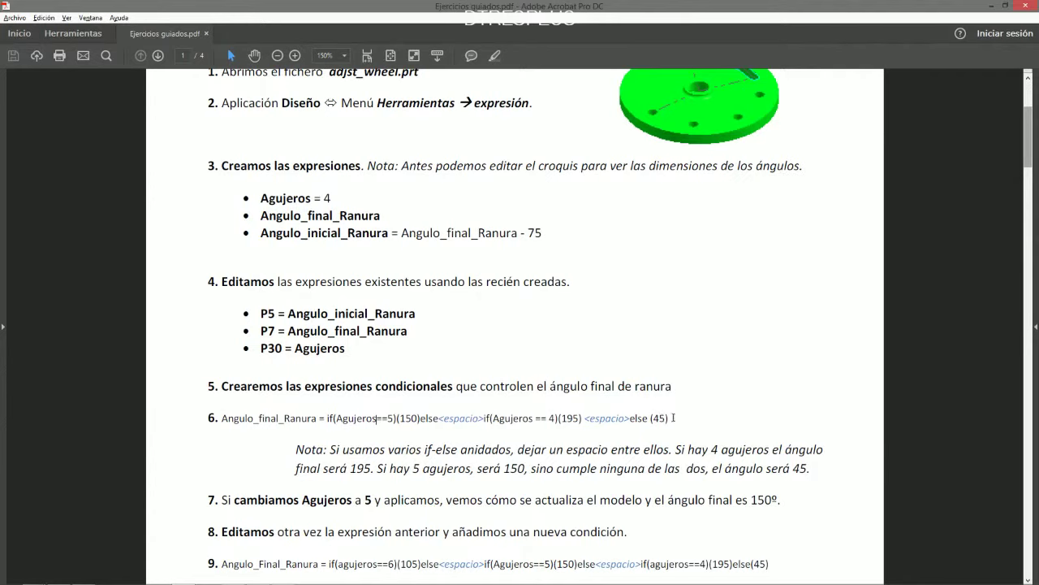
pyautogui.moveTo(328, 418); pyautogui.dragTo(670, 418)
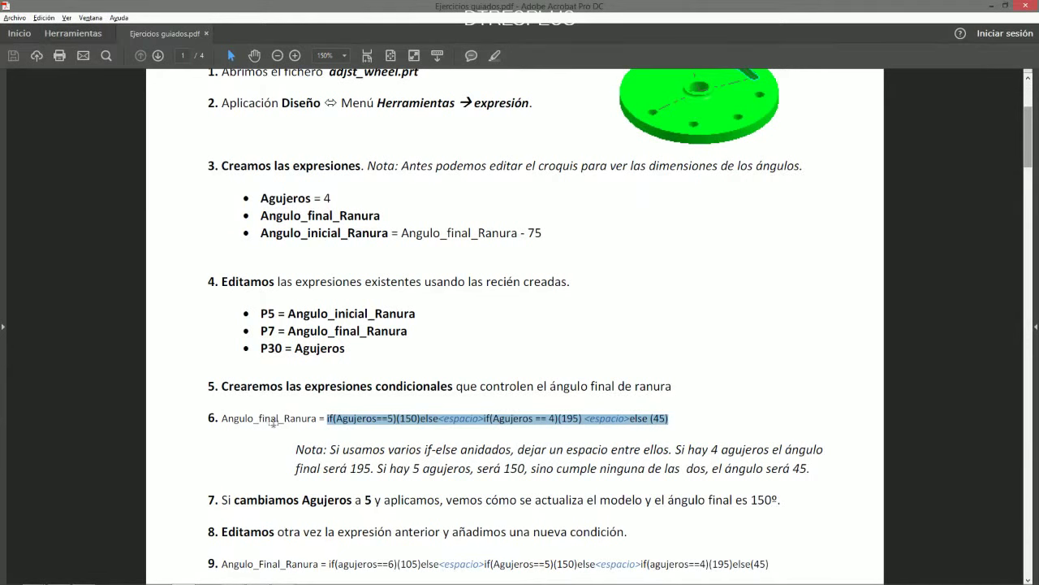
pyautogui.hotkey('alt', 'Tab')
# Paste the copied conditional into Angulo_Final_Ranura's formula and compare it with the guide.
pyautogui.click(394, 154)
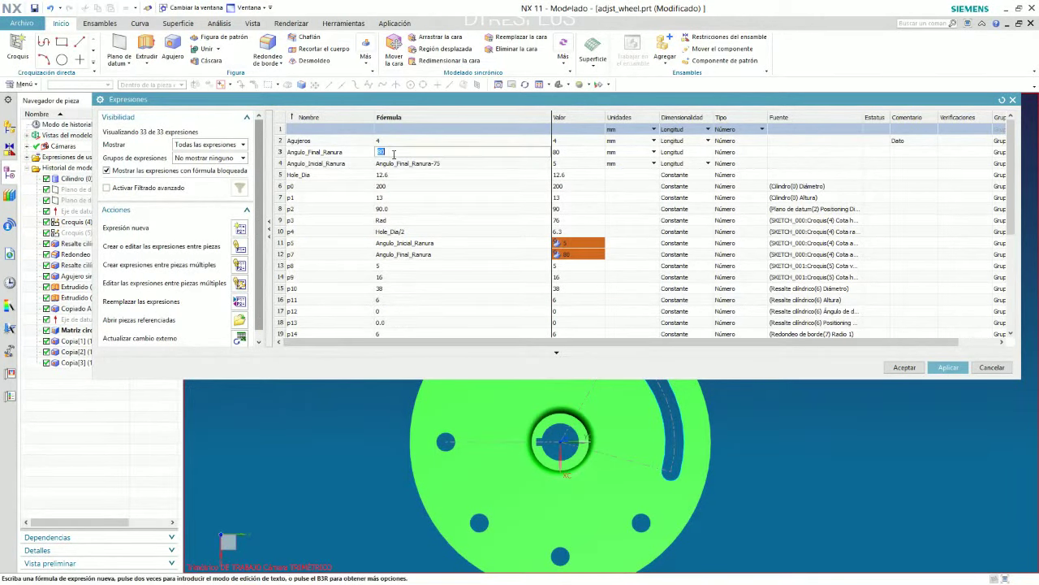
pyautogui.hotkey('ctrl', 'v')
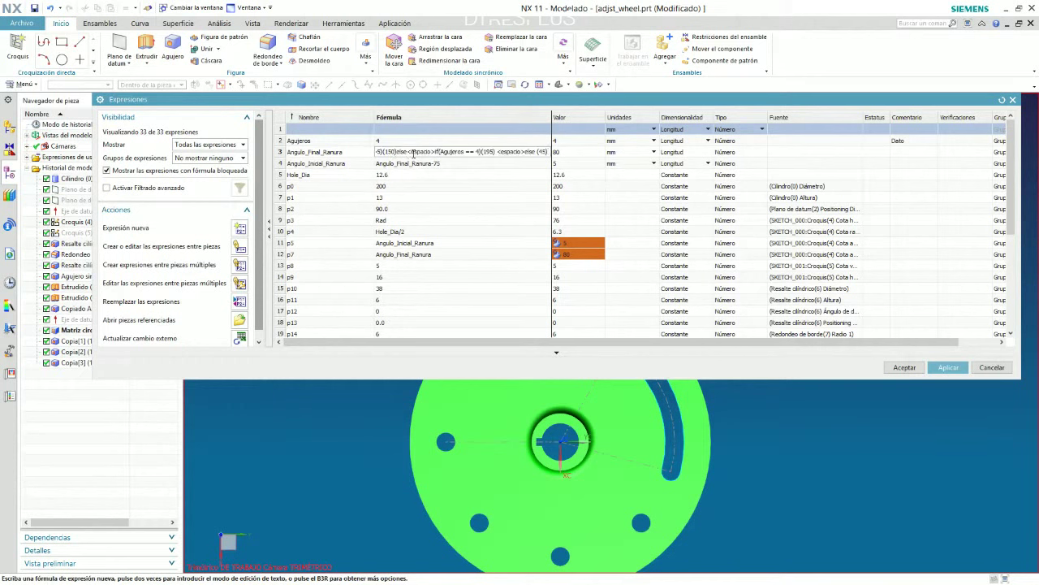
pyautogui.moveTo(457, 152); pyautogui.dragTo(376, 152)
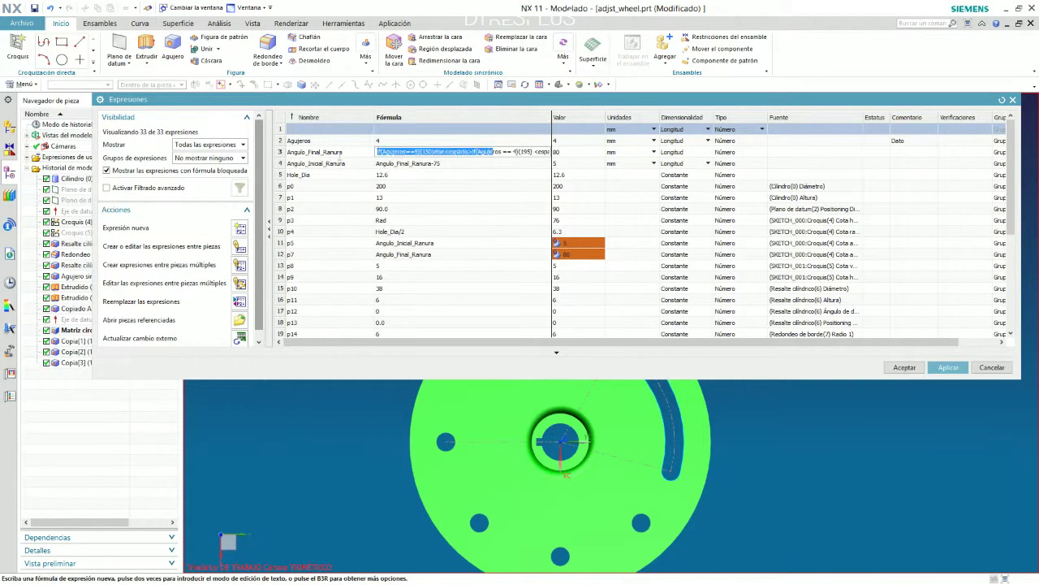
pyautogui.moveTo(481, 152); pyautogui.dragTo(581, 154)
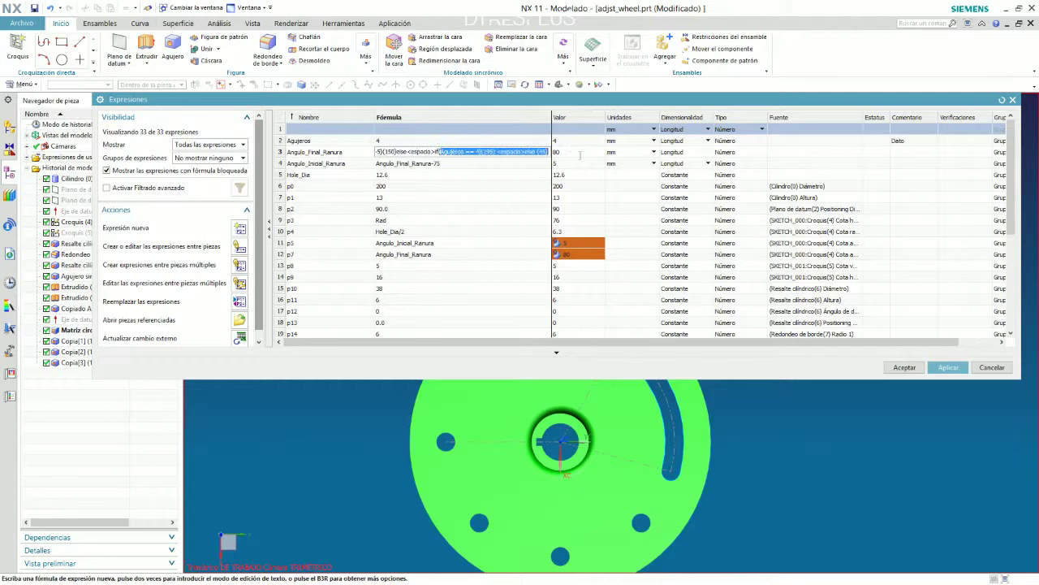
pyautogui.hotkey('alt', 'Tab')
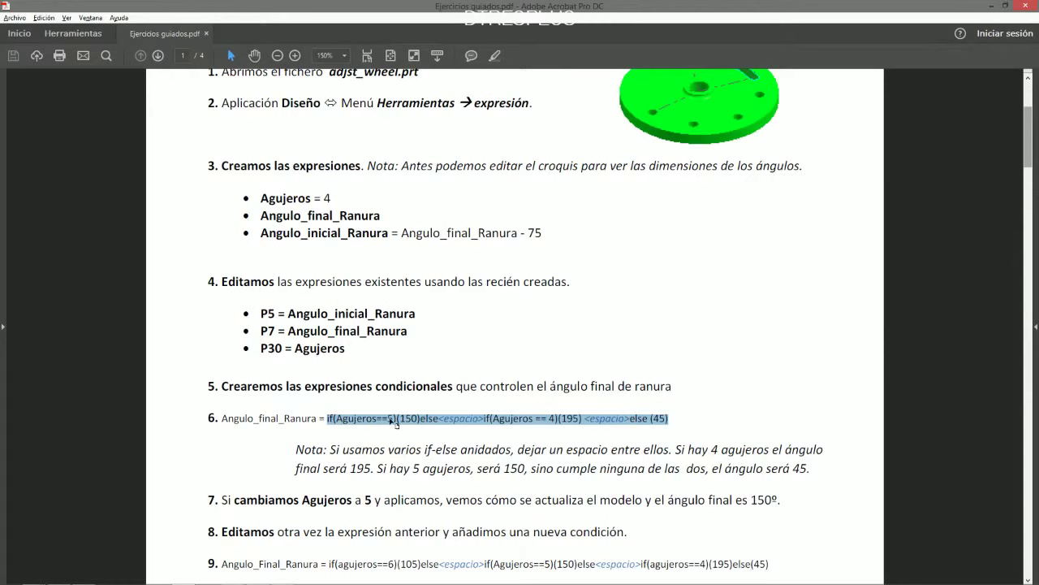
pyautogui.hotkey('alt', 'Tab')
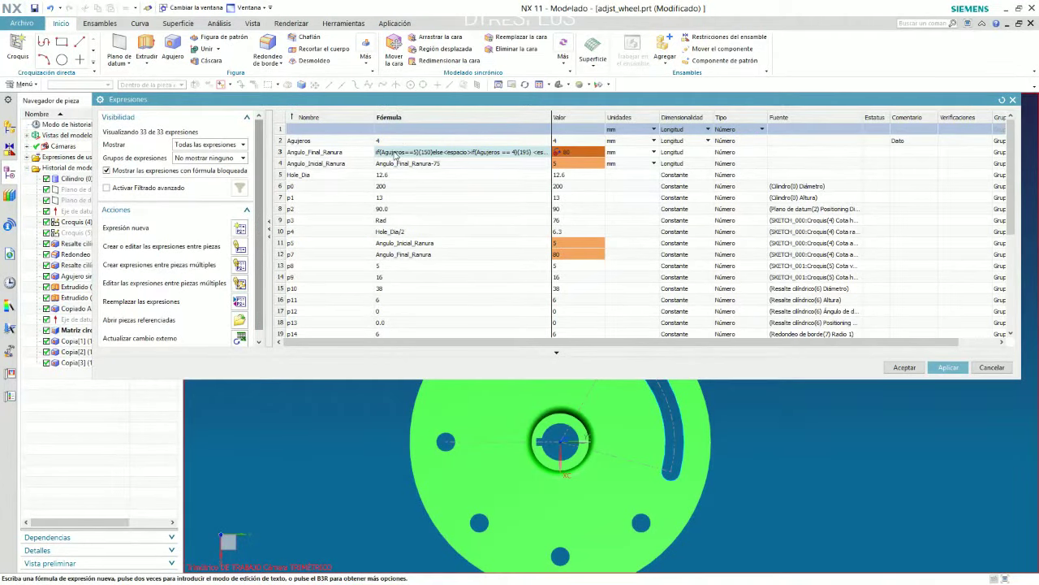
# Replace the <espacio> placeholders in the formula with plain spaces and commit it.
pyautogui.click(395, 154)
pyautogui.doubleClick(410, 153)
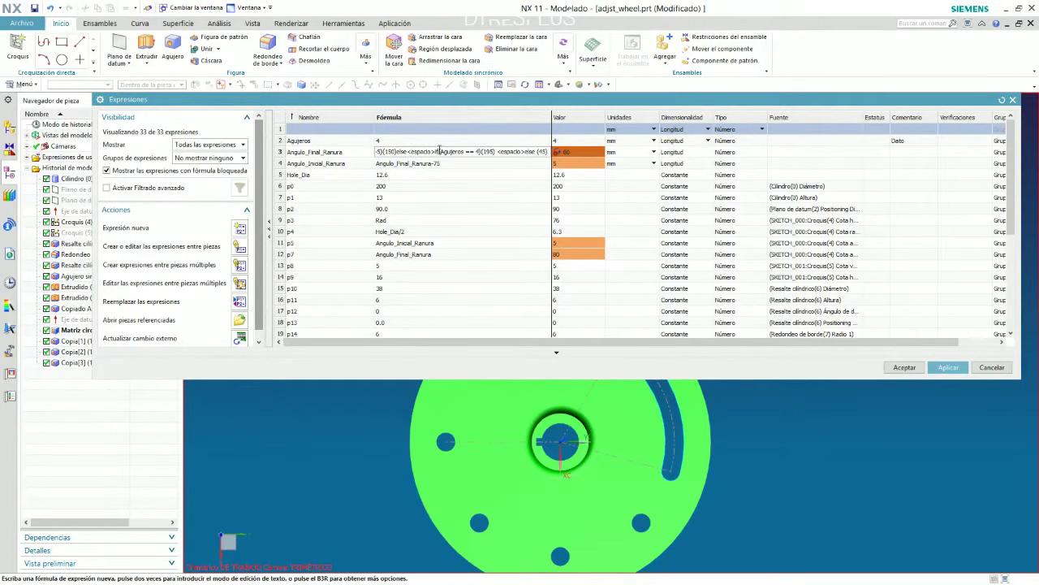
pyautogui.moveTo(476, 153); pyautogui.dragTo(349, 152)
pyautogui.click(433, 152)
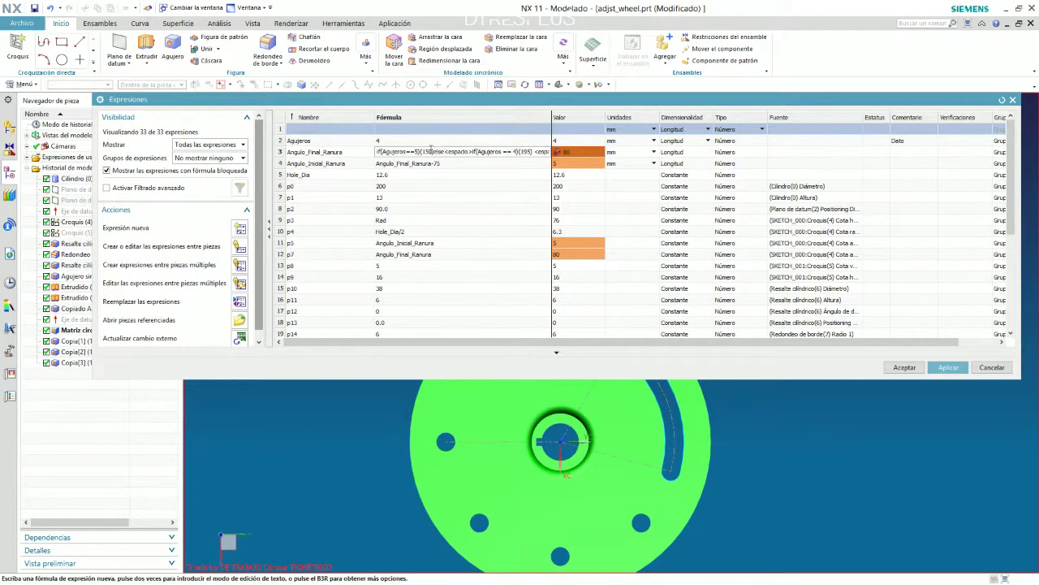
pyautogui.moveTo(472, 153); pyautogui.dragTo(464, 153)
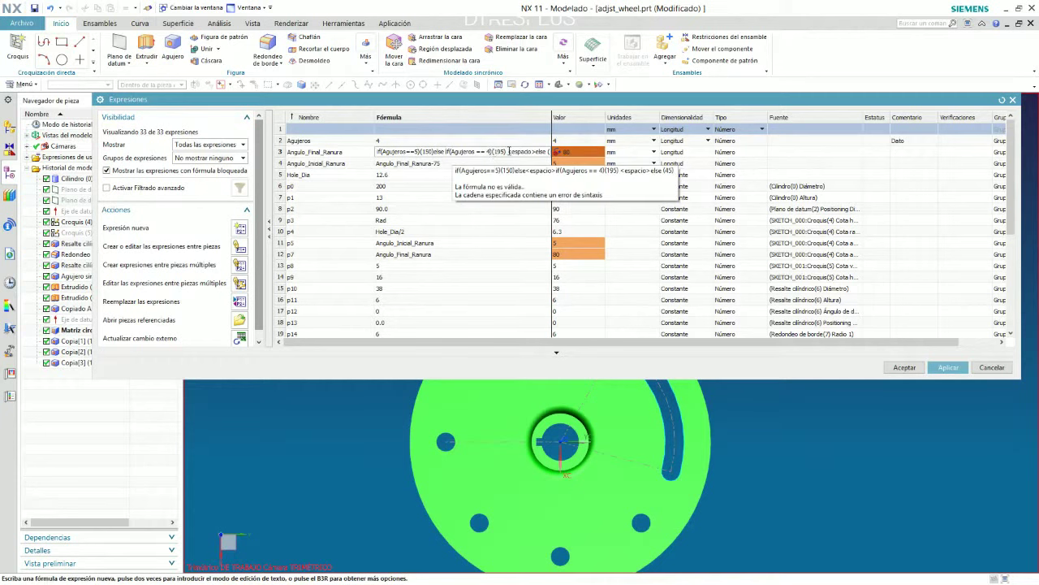
pyautogui.moveTo(510, 151)
pyautogui.mouseDown()
pyautogui.moveTo(536, 152)
pyautogui.moveTo(334, 153)
pyautogui.mouseUp()
pyautogui.click(377, 152)
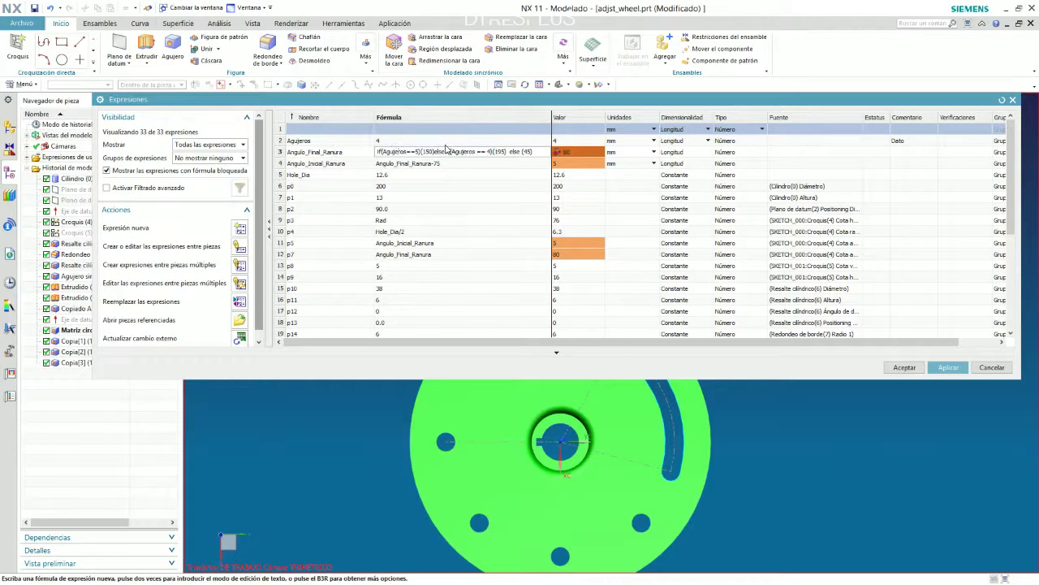
pyautogui.press('Return')
pyautogui.click(486, 168)
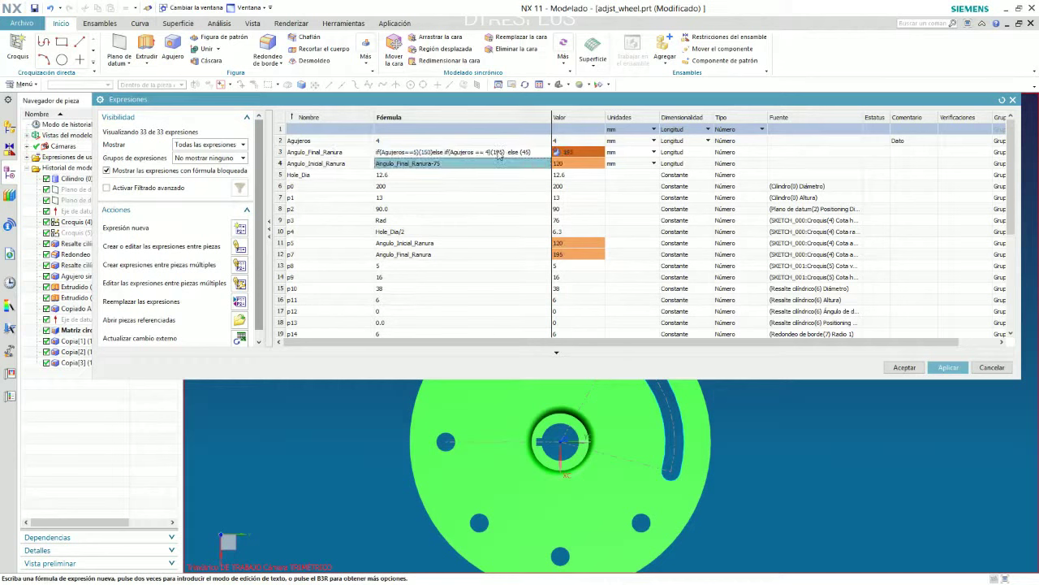
# Re-insert the Agujeros reference so the formula evaluates to 195.
pyautogui.click(431, 155)
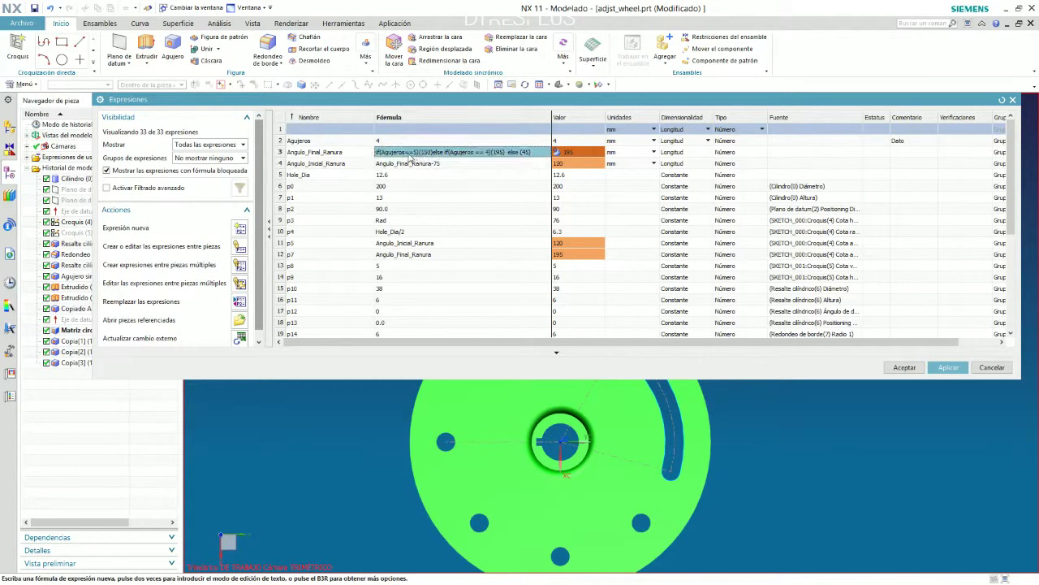
pyautogui.click(308, 141)
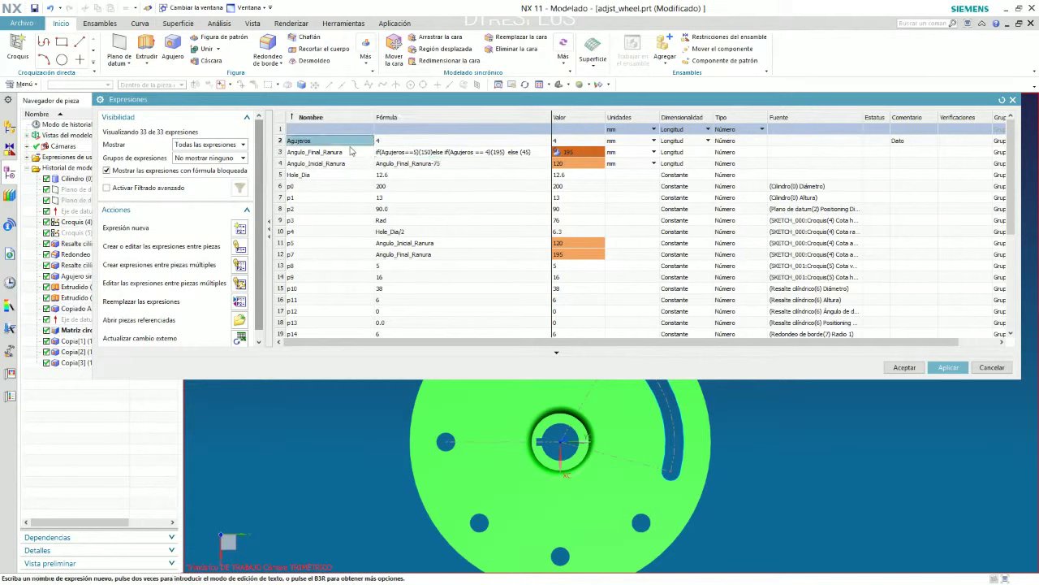
pyautogui.click(395, 157)
pyautogui.click(313, 144)
pyautogui.click(394, 154)
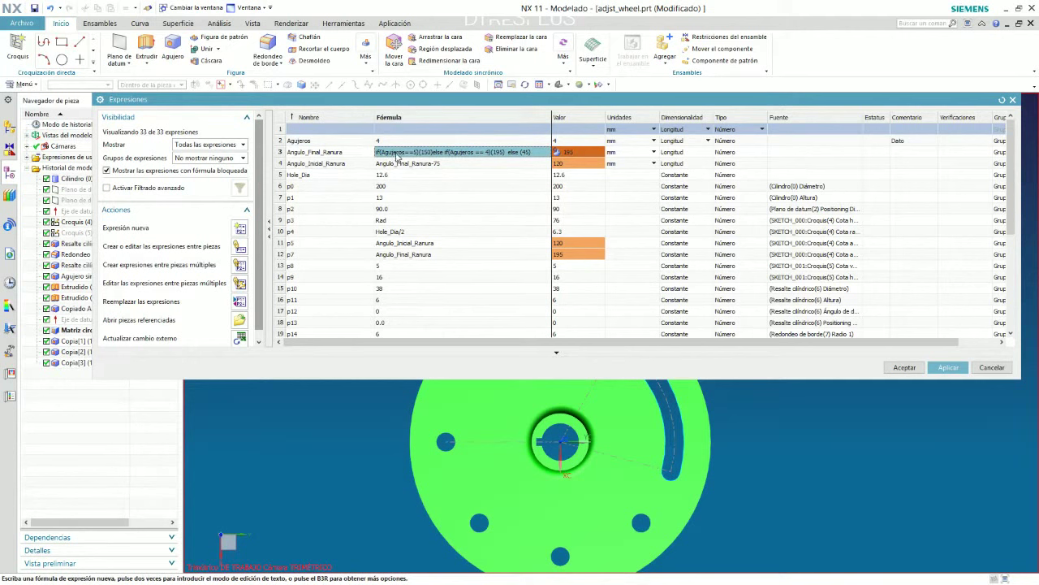
pyautogui.doubleClick(396, 157)
pyautogui.moveTo(394, 152); pyautogui.dragTo(409, 152)
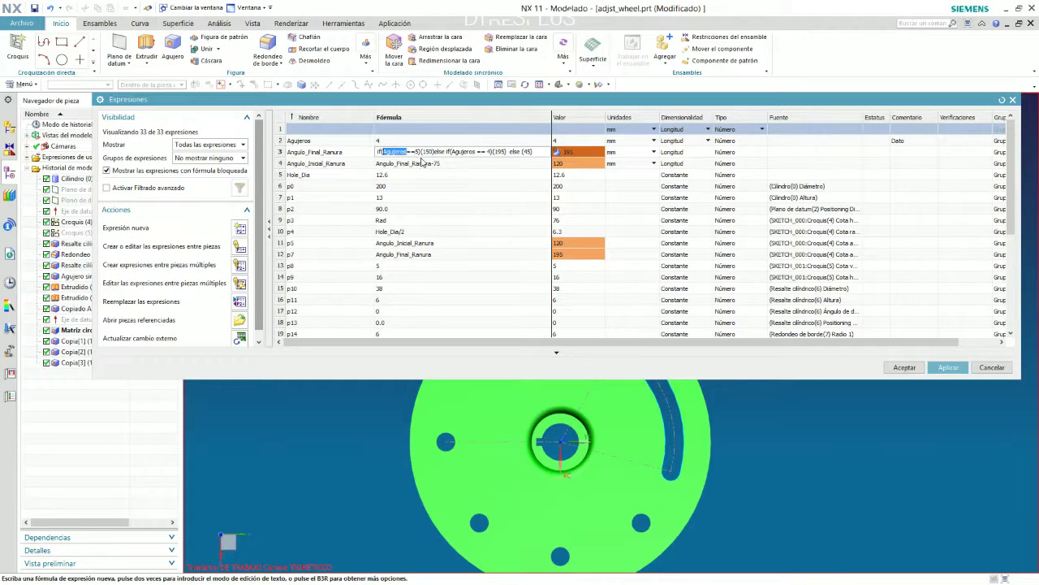
pyautogui.press('BackSpace')
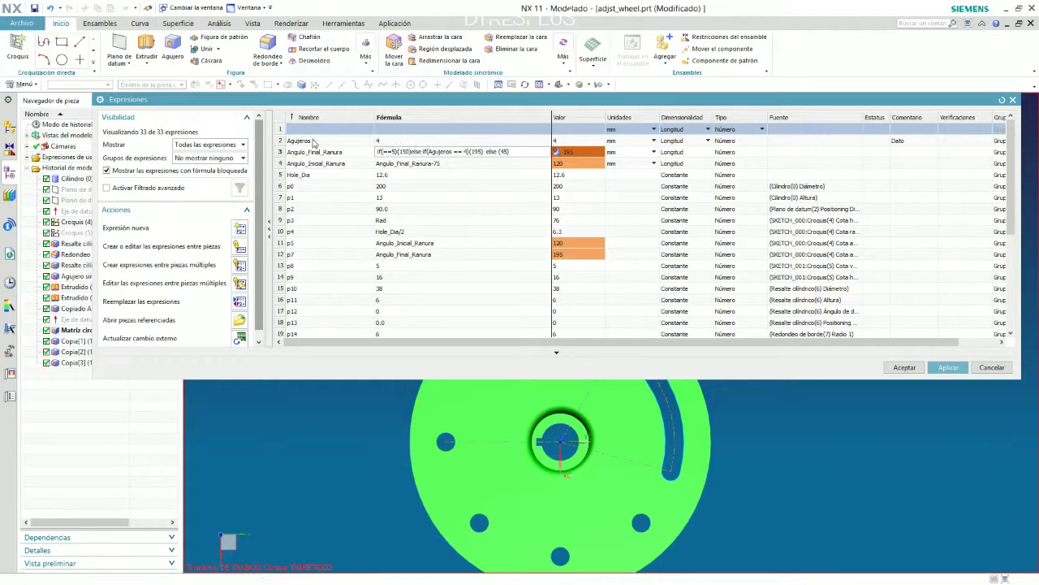
pyautogui.click(313, 142)
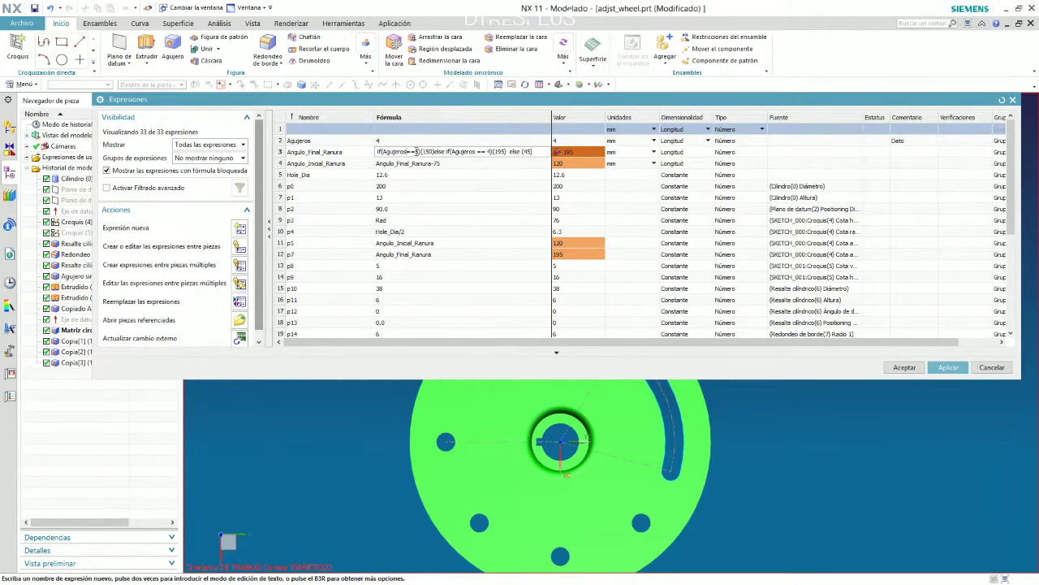
pyautogui.moveTo(469, 152)
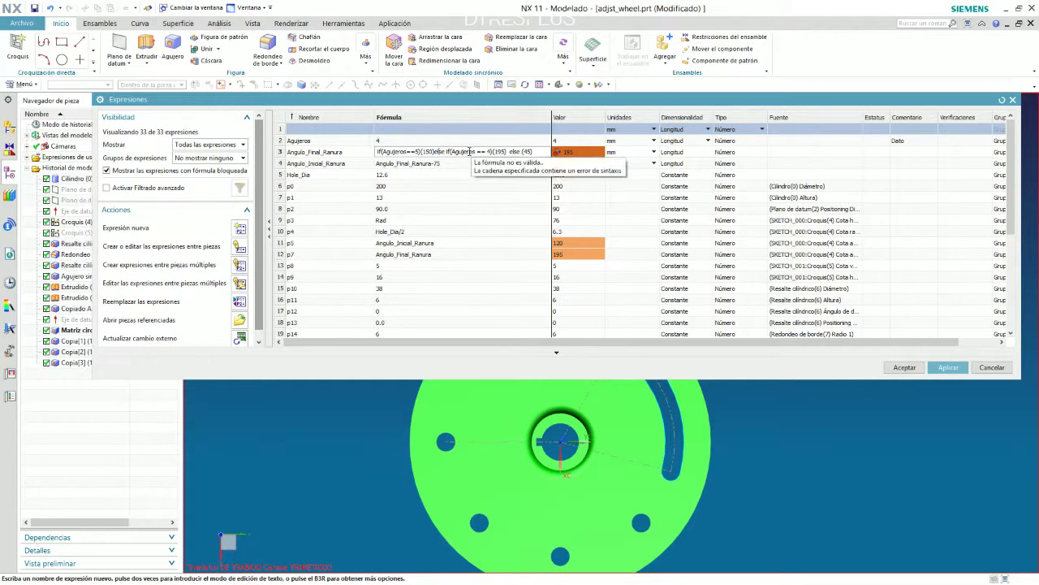
pyautogui.click(447, 162)
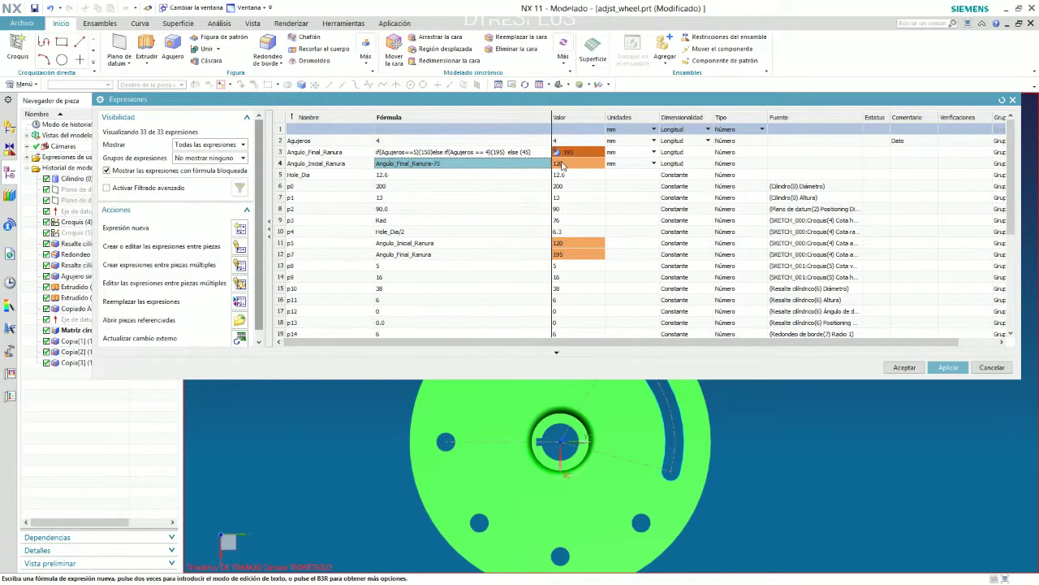
# Check the computed Angulo_Final_Ranura value and try Agujeros at 5, then 6.
pyautogui.click(401, 151)
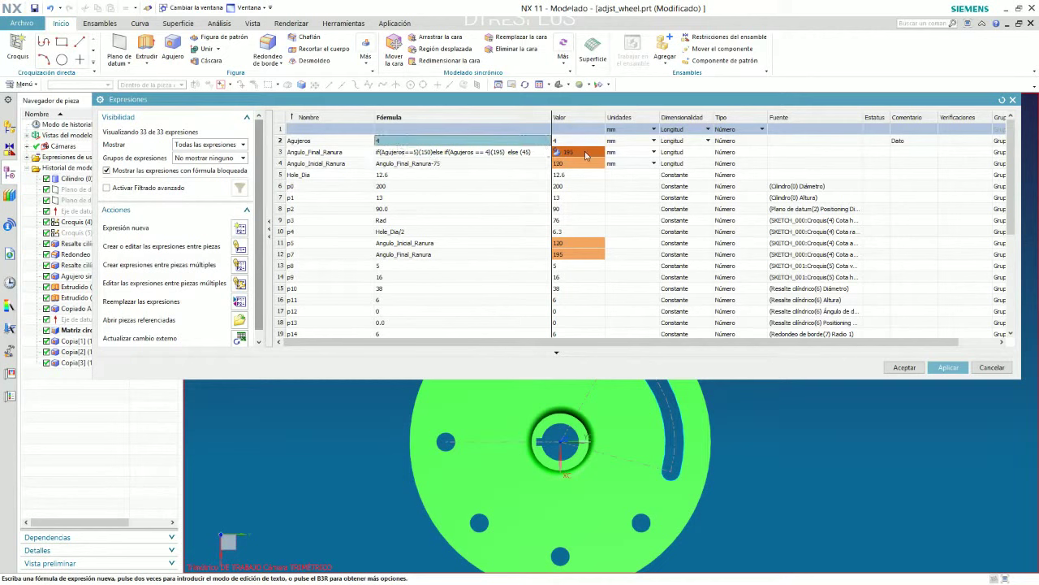
pyautogui.click(575, 154)
pyautogui.click(406, 139)
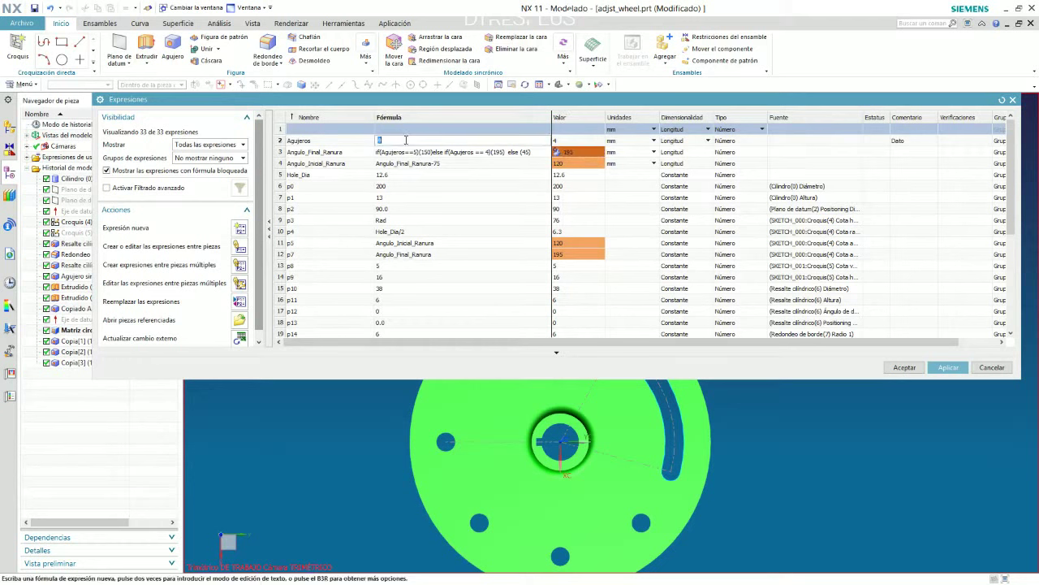
pyautogui.write('5')
pyautogui.press('Return')
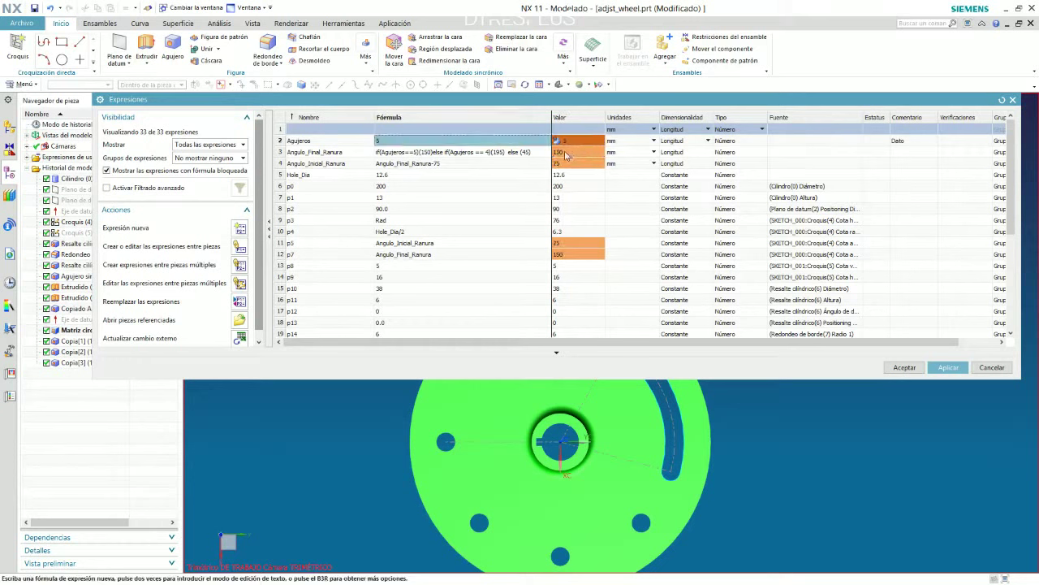
pyautogui.click(439, 140)
pyautogui.write('6')
pyautogui.press('Return')
# Set Agujeros back to 4, review Angulo_Final_Ranura, and start entering 5.
pyautogui.click(404, 144)
pyautogui.doubleClick(404, 143)
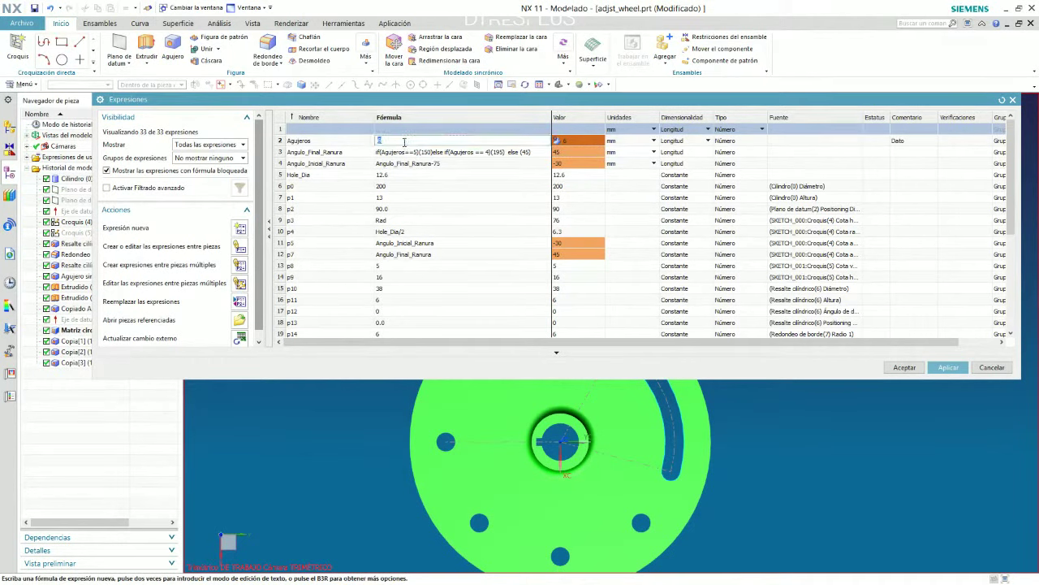
pyautogui.write('4')
pyautogui.press('Return')
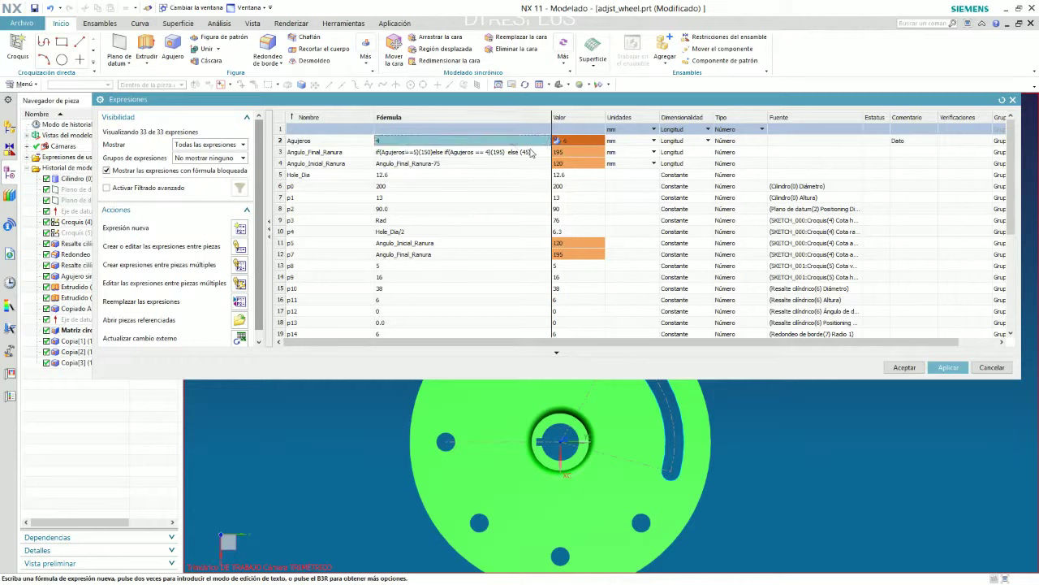
pyautogui.click(513, 154)
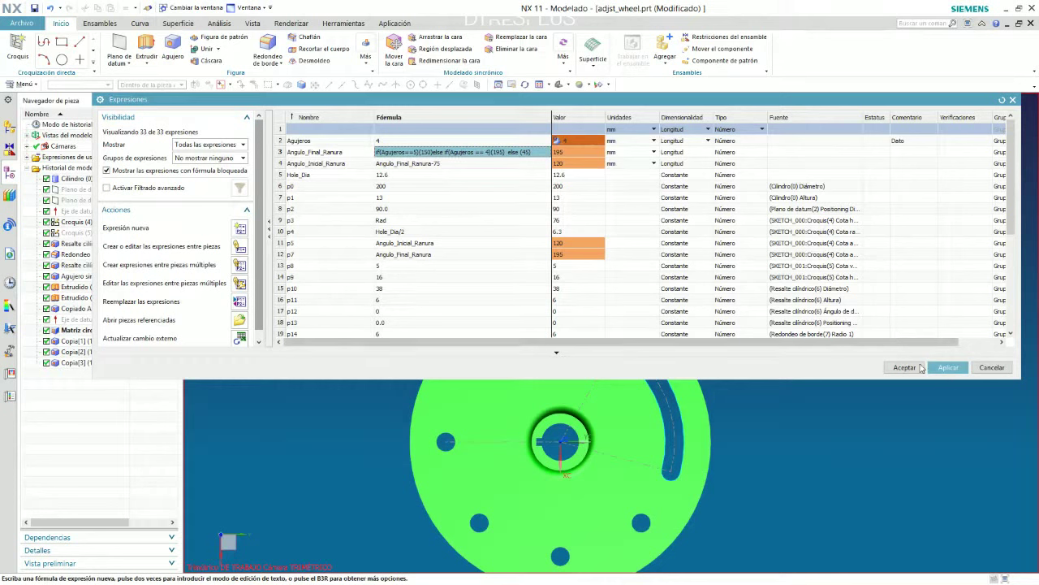
pyautogui.doubleClick(394, 141)
pyautogui.write('5')
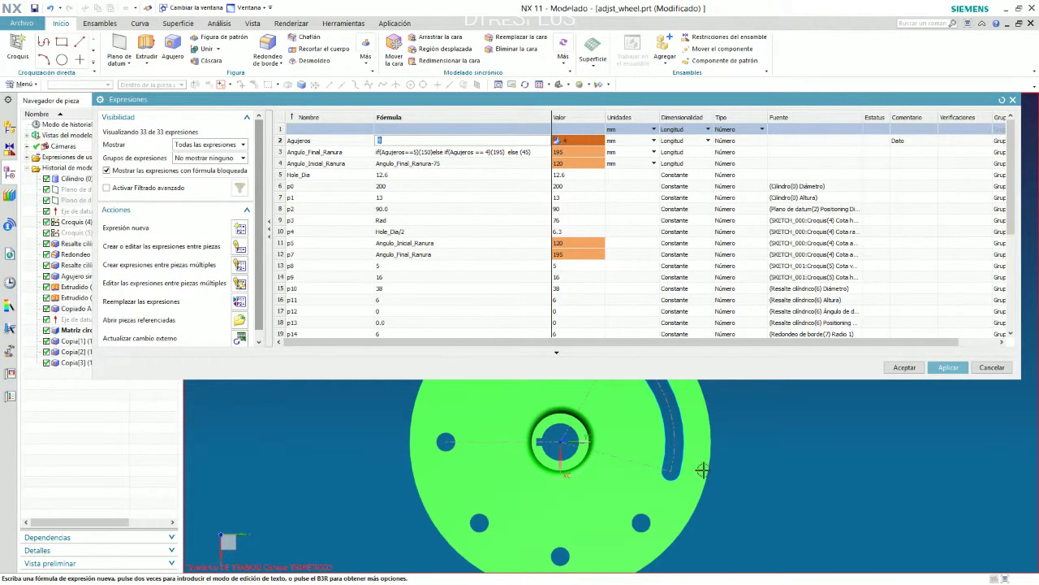
# Commit Agujeros=5 and apply and accept it, giving five holes and a 75°–150° slot.
pyautogui.click(471, 154)
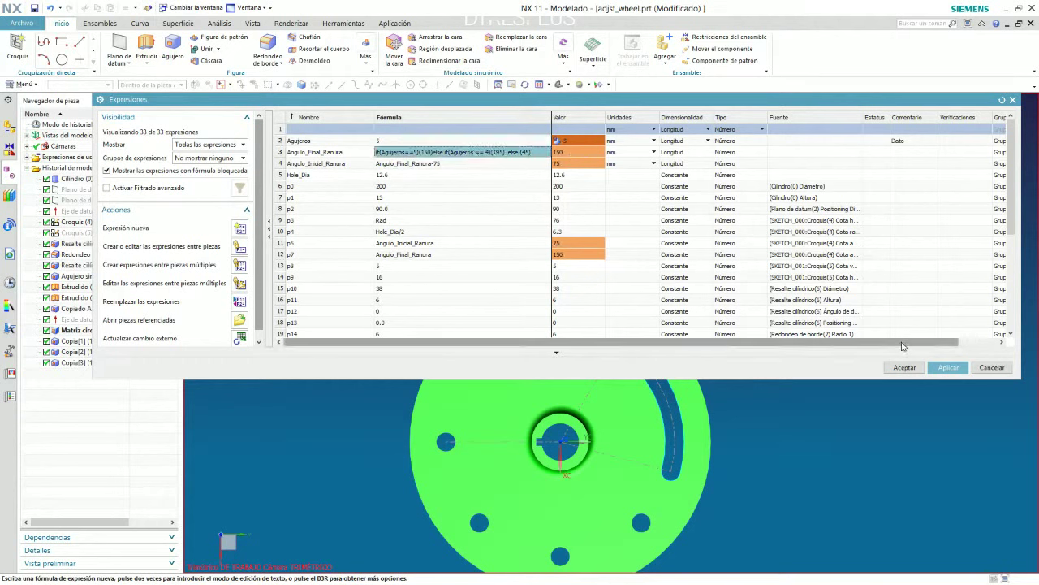
pyautogui.moveTo(757, 99); pyautogui.dragTo(748, 45)
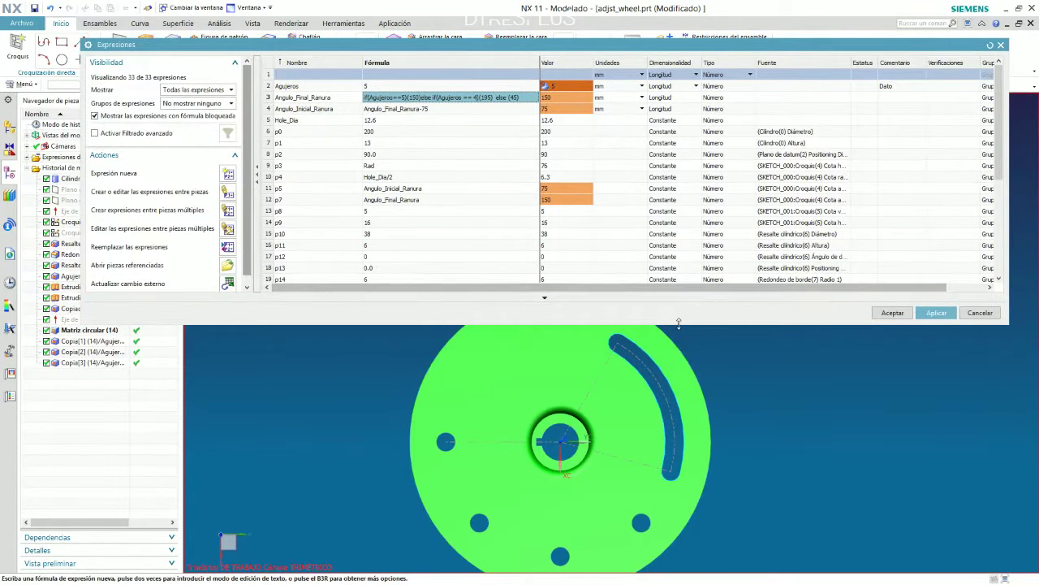
pyautogui.moveTo(680, 323); pyautogui.dragTo(761, 245)
pyautogui.click(937, 233)
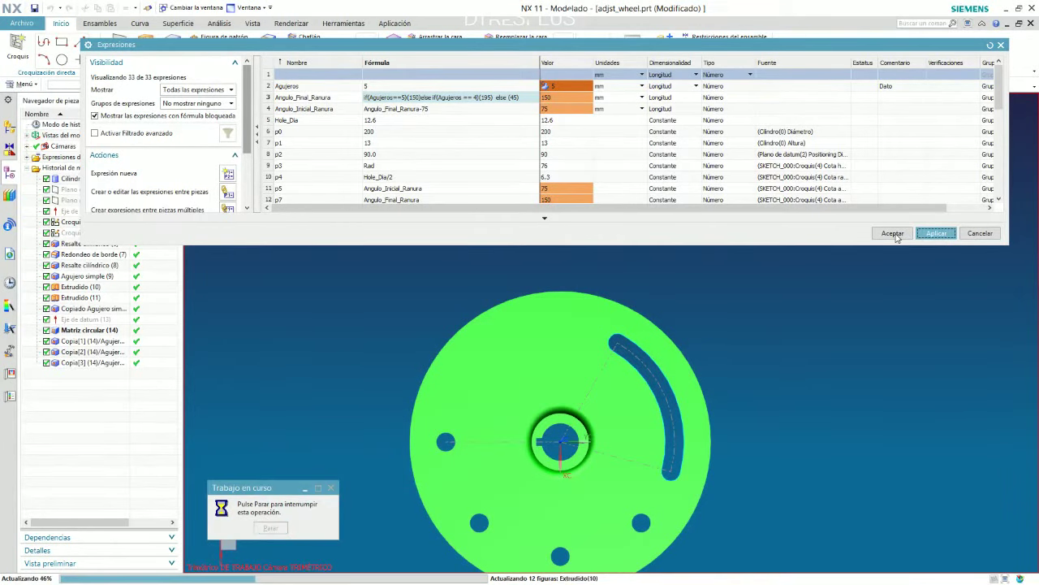
pyautogui.click(897, 234)
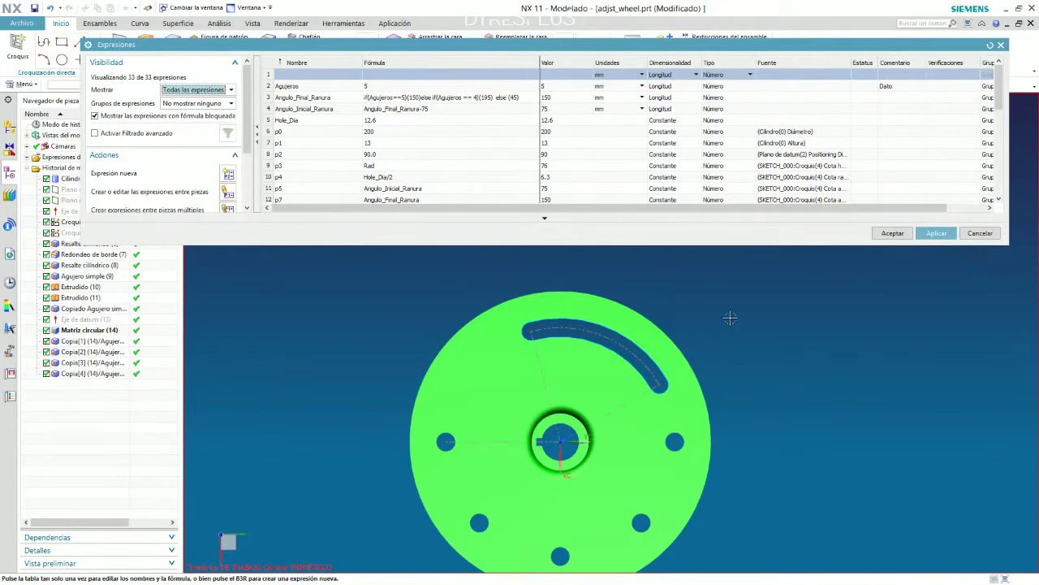
pyautogui.click(889, 233)
pyautogui.hotkey('ctrl', 'f')
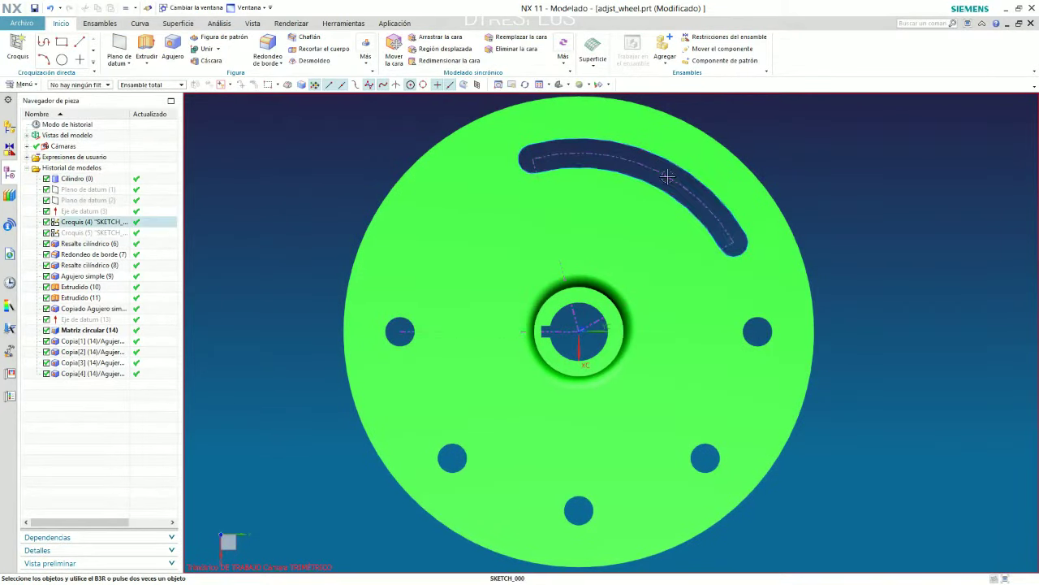
pyautogui.click(409, 236)
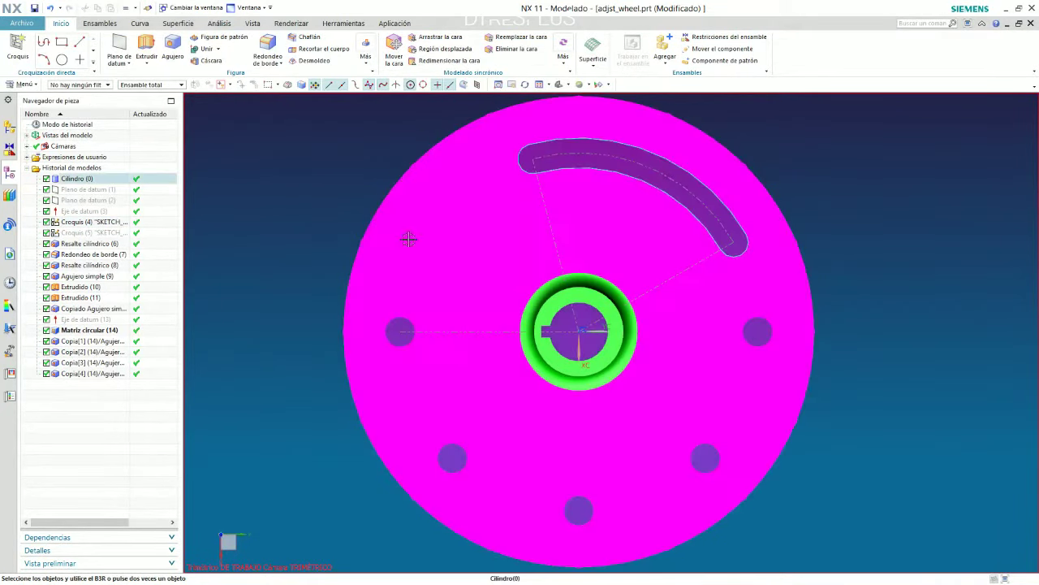
# In the guide PDF, scroll to step 9 and highlight its Agujeros==6 → 105 condition.
pyautogui.hotkey('alt', 'Tab')
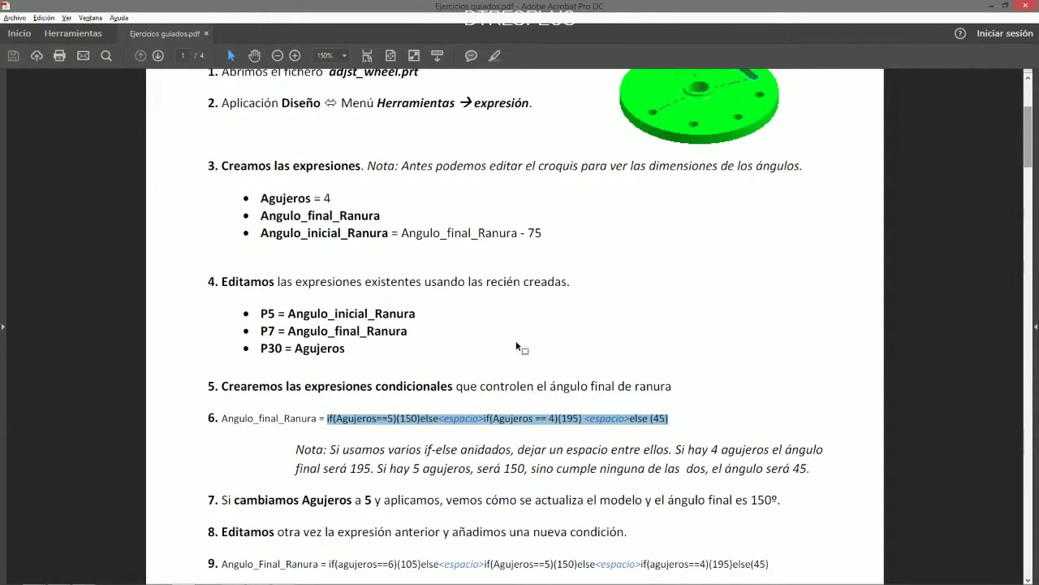
pyautogui.scroll(-2, 511, 346)
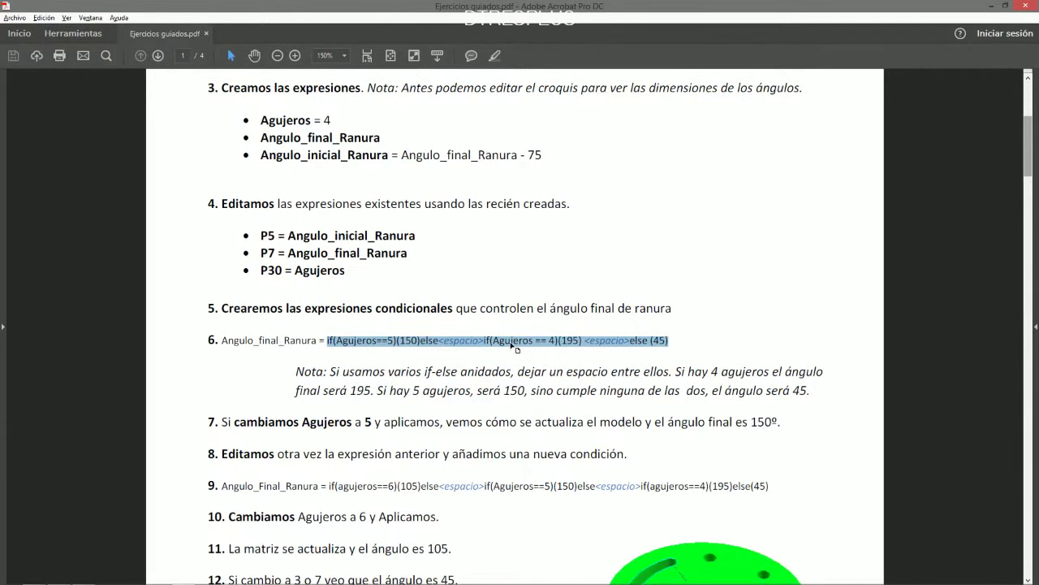
pyautogui.scroll(-1, 390, 469)
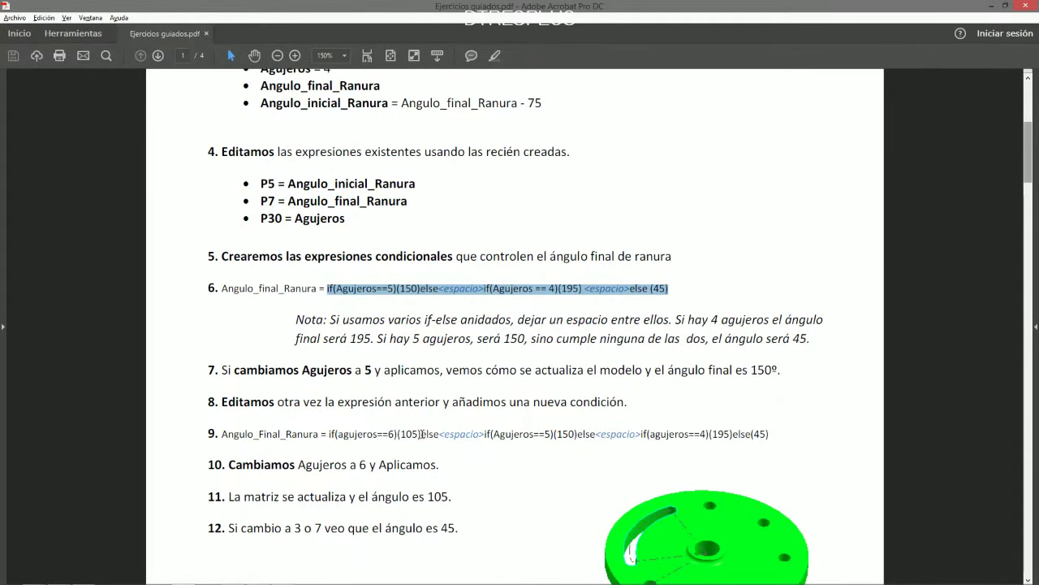
pyautogui.moveTo(440, 434); pyautogui.dragTo(329, 434)
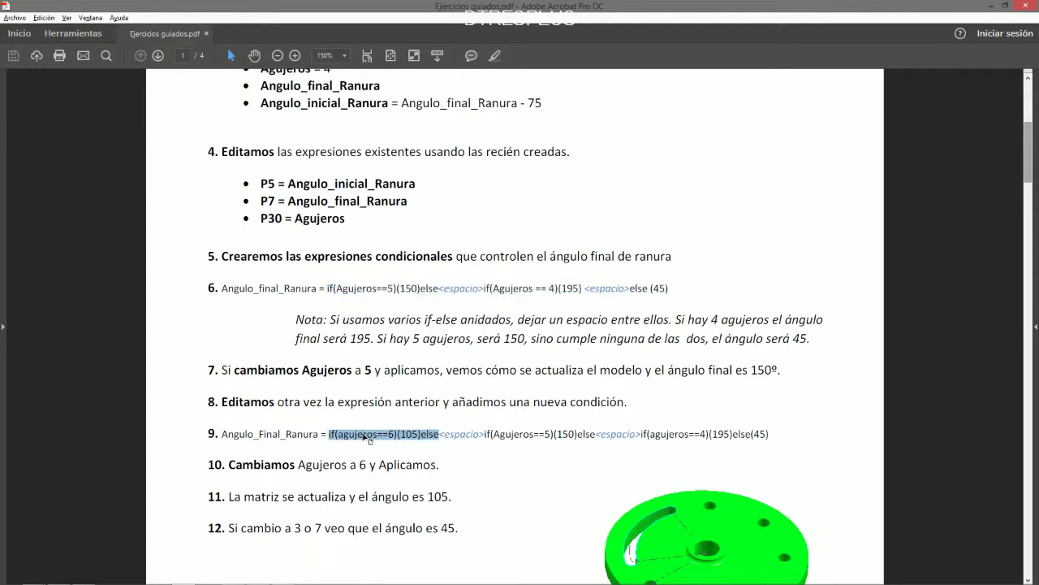
pyautogui.click(347, 437)
pyautogui.moveTo(338, 436); pyautogui.dragTo(345, 437)
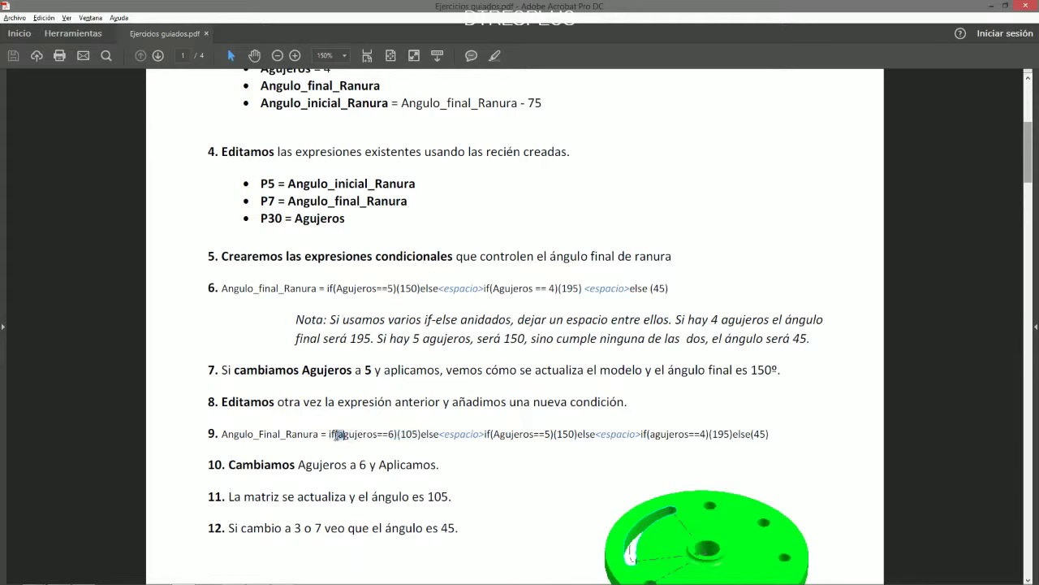
# Prepend if(agujeros==6)(105)else to the Angulo_Final_Ranura formula in Expressions.
pyautogui.hotkey('alt', 'Tab')
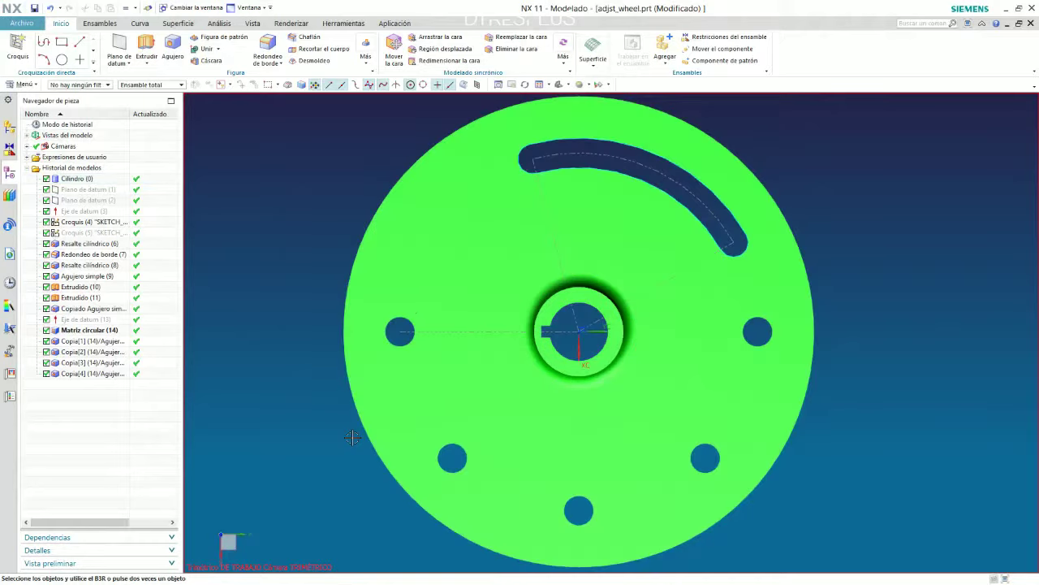
pyautogui.hotkey('ctrl', 'e')
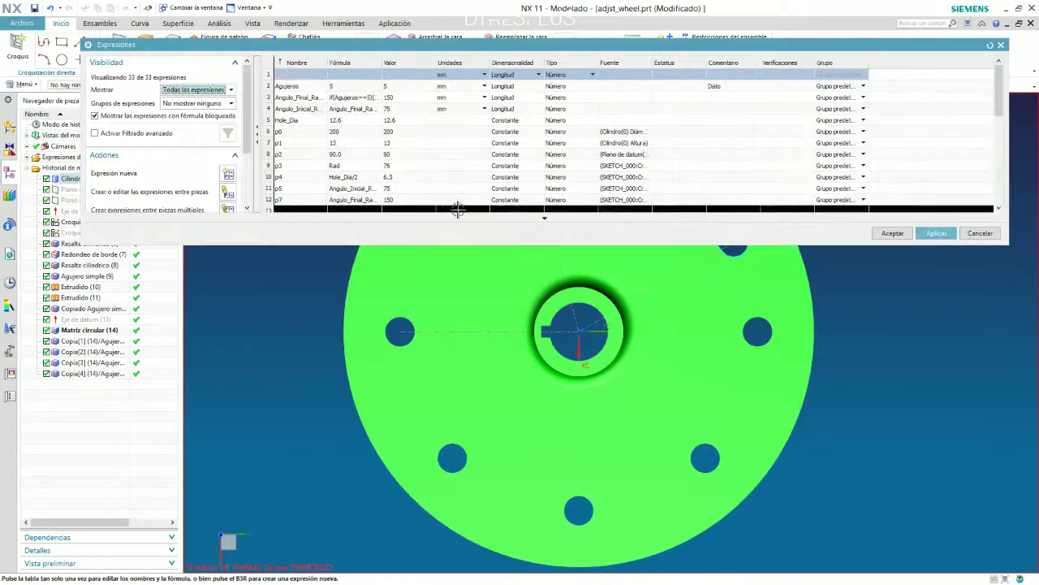
pyautogui.click(384, 100)
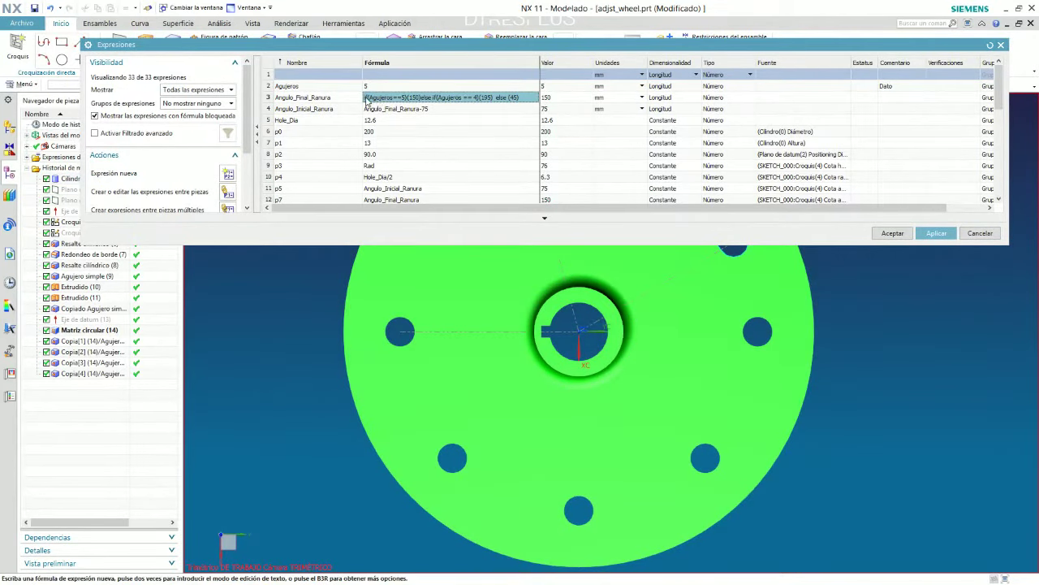
pyautogui.doubleClick(381, 101)
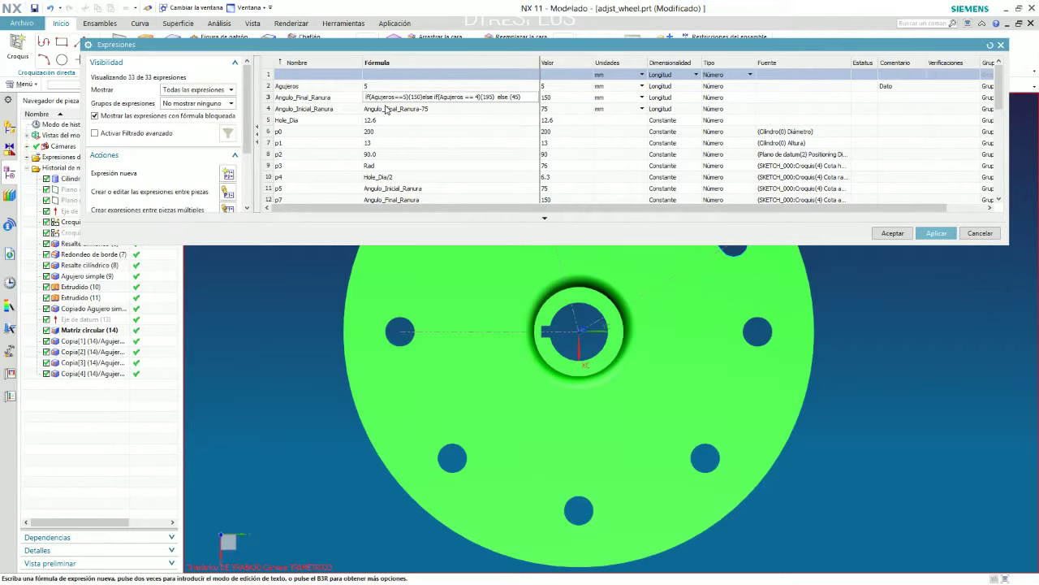
pyautogui.write('if(agujeros==6)(105)else')
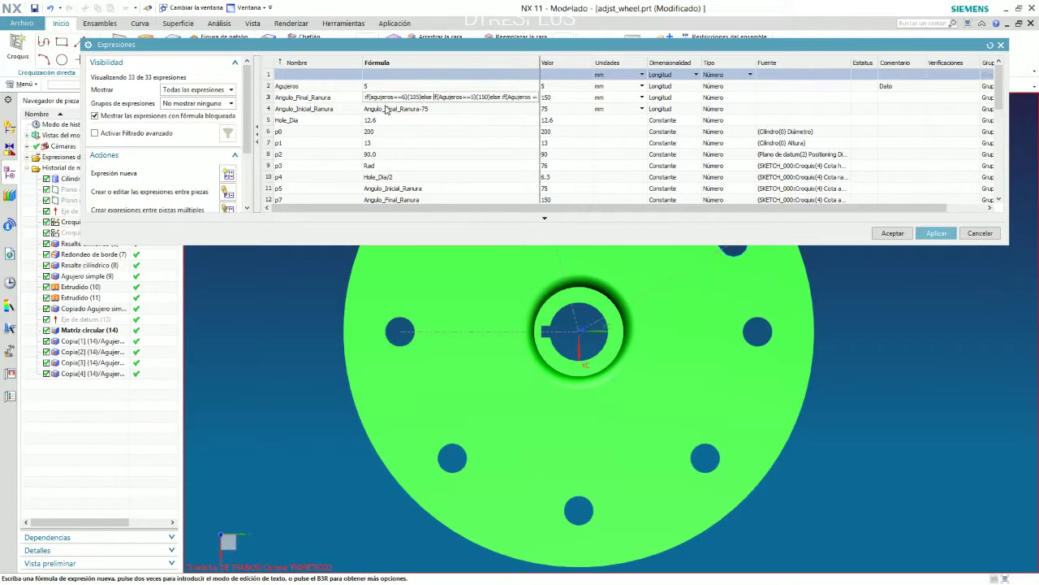
pyautogui.press('Return')
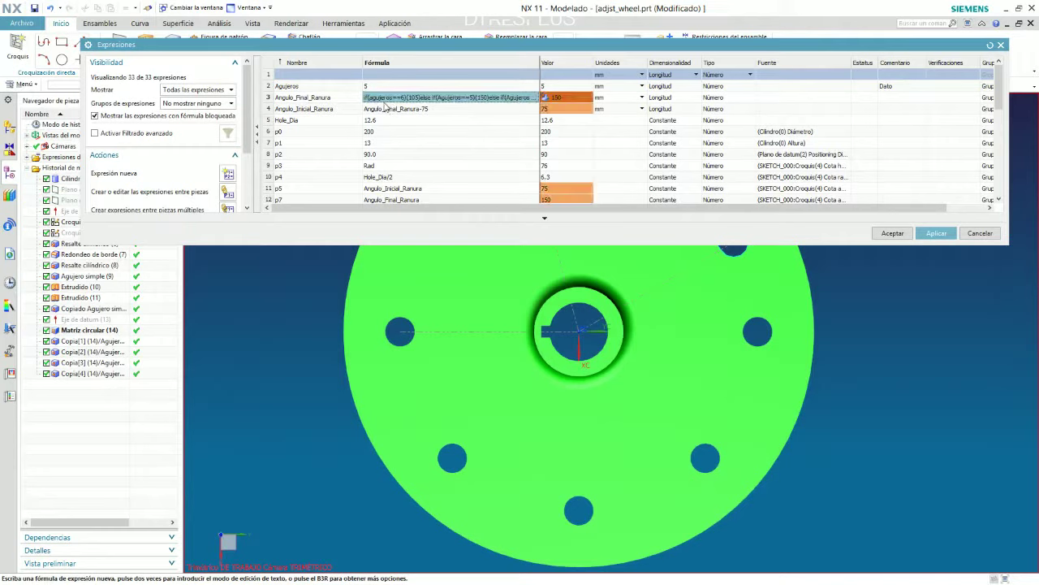
# Set Agujeros to 6.
pyautogui.click(380, 79)
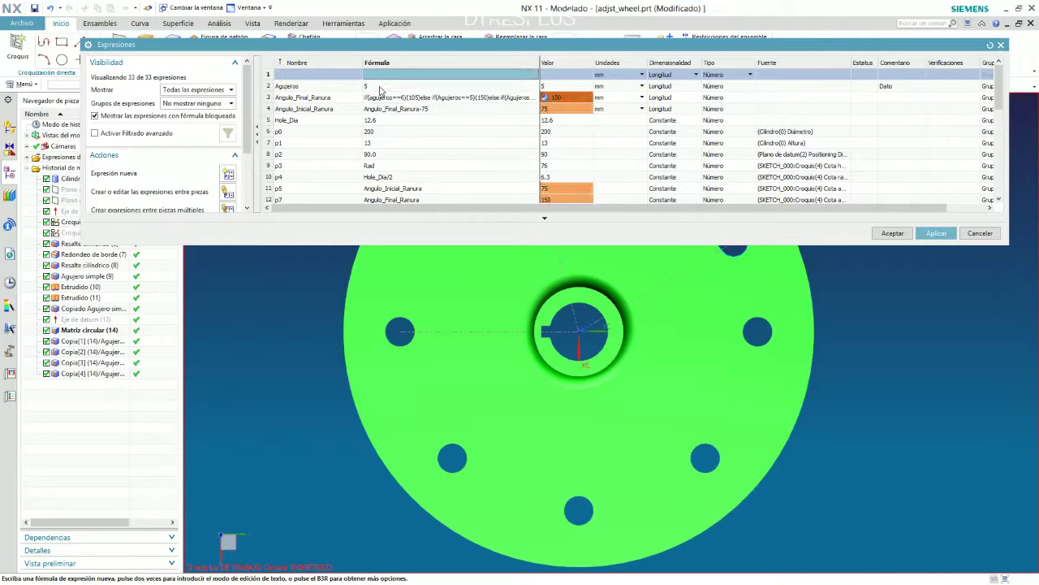
pyautogui.doubleClick(380, 86)
pyautogui.write('6')
pyautogui.press('Return')
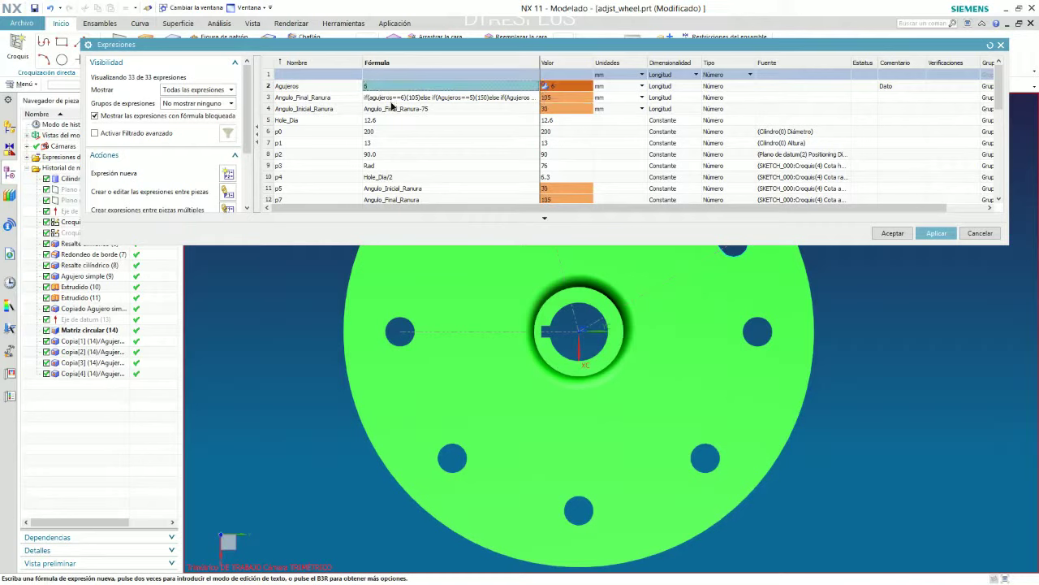
# Capitalize the formula's leading agujeros to Agujeros, then apply and accept the expressions.
pyautogui.click(393, 103)
pyautogui.doubleClick(374, 103)
pyautogui.click(382, 97)
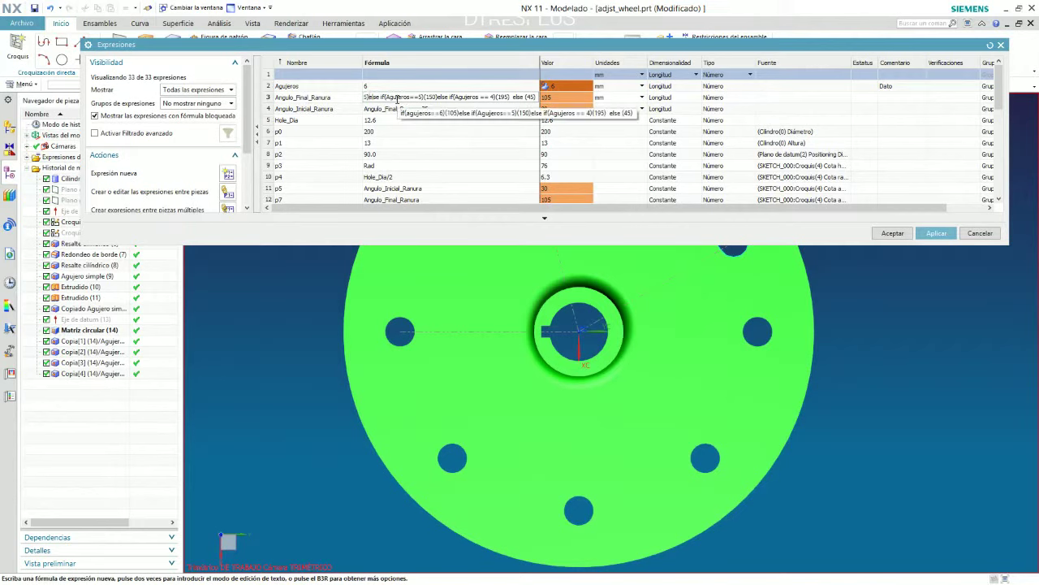
pyautogui.press('Home')
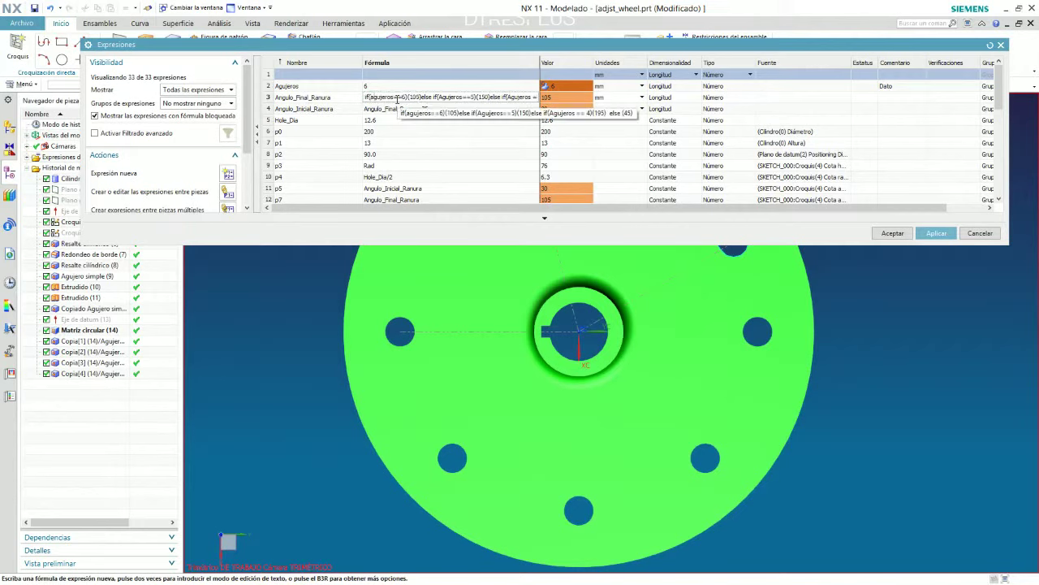
pyautogui.press('Delete')
pyautogui.write('A')
pyautogui.press('Return')
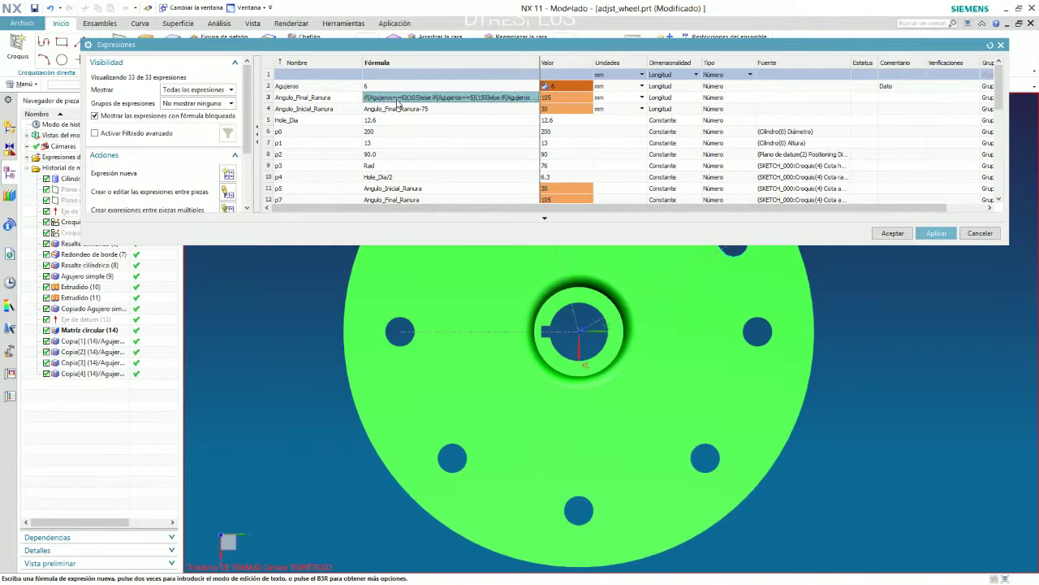
pyautogui.click(936, 233)
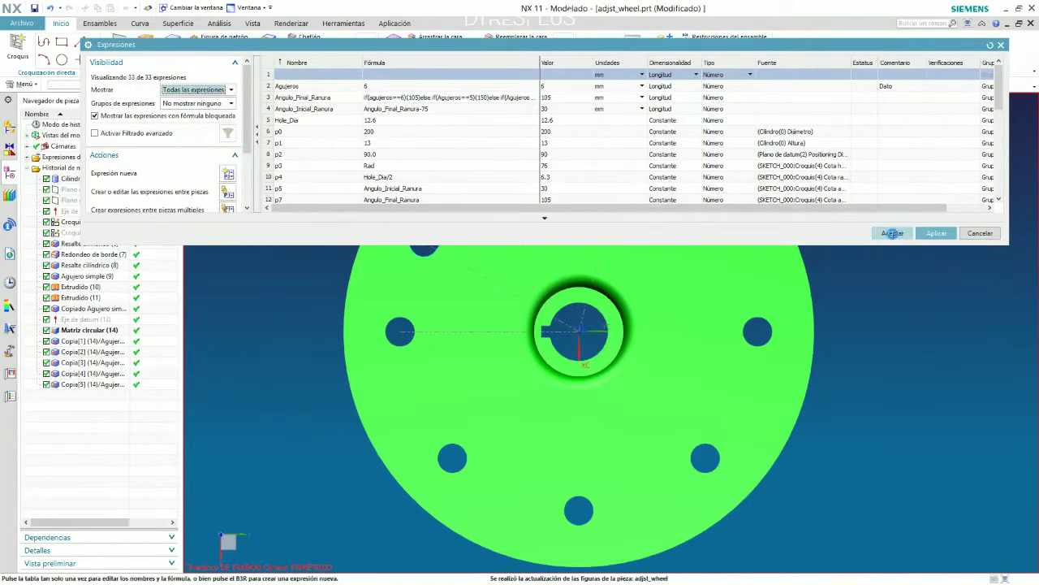
pyautogui.click(893, 233)
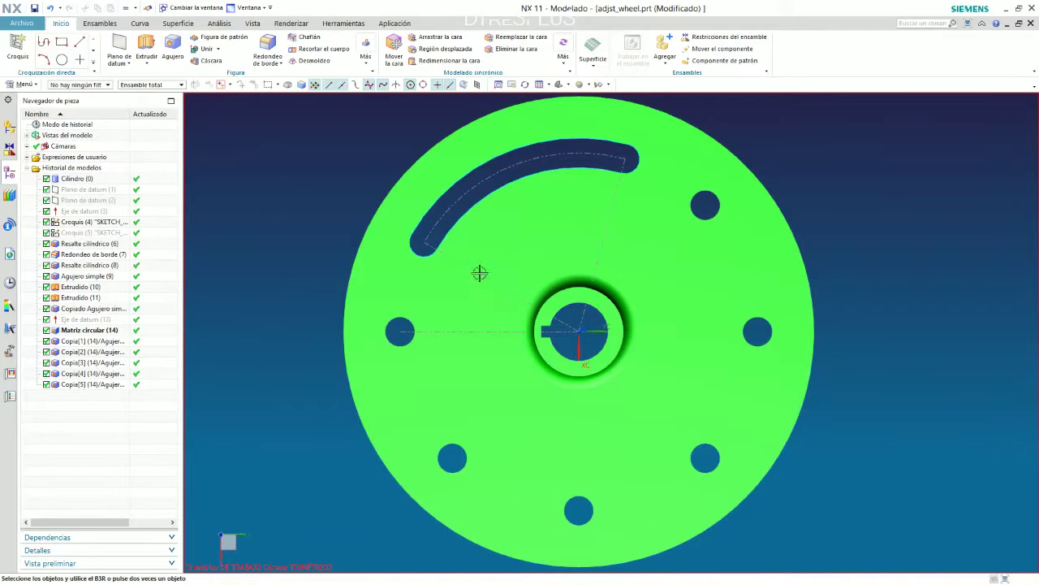
pyautogui.scroll(2, 483, 272)
pyautogui.moveTo(542, 268)
pyautogui.mouseDown(button='middle')
pyautogui.moveTo(498, 318)
pyautogui.moveTo(494, 292)
pyautogui.mouseUp(button='middle')
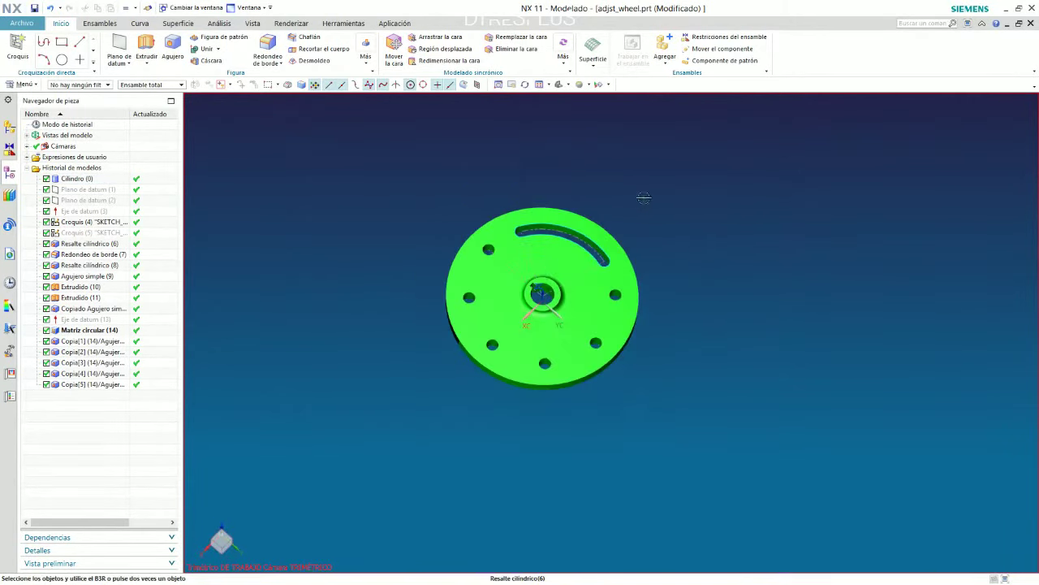
pyautogui.scroll(-2, 613, 230)
pyautogui.scroll(1, 557, 244)
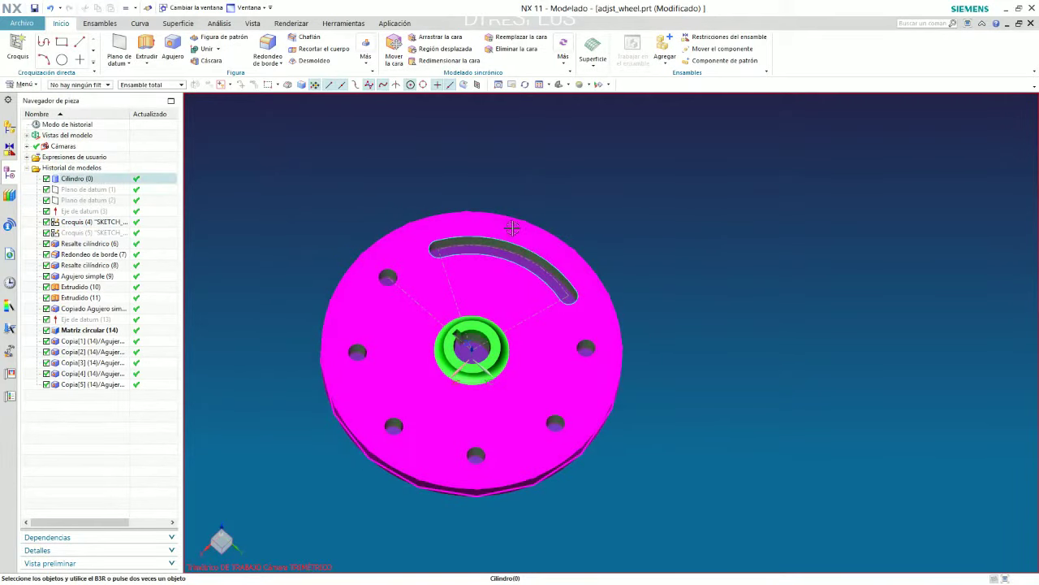
pyautogui.click(82, 224)
pyautogui.doubleClick(81, 228)
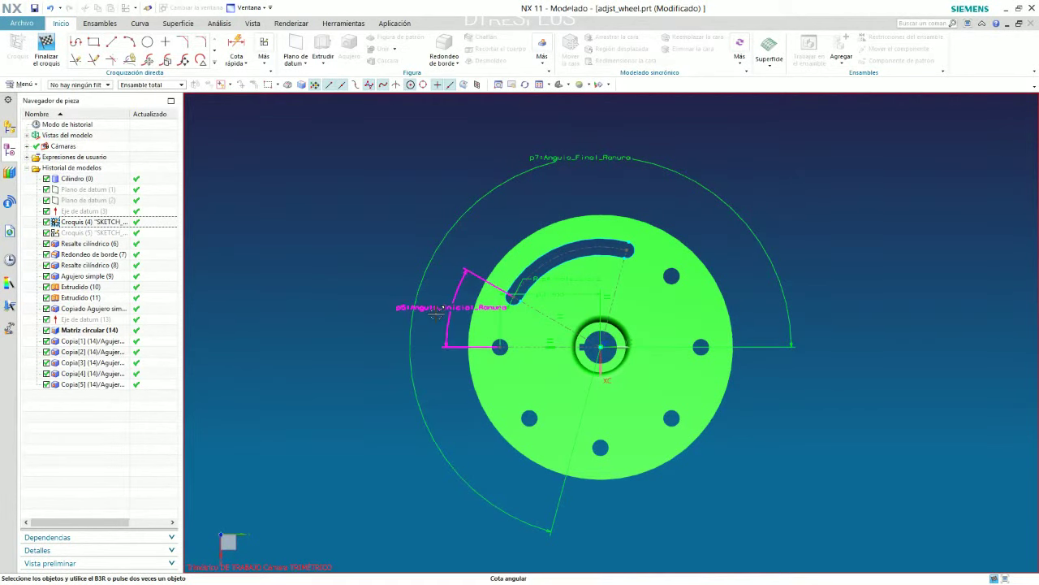
pyautogui.click(439, 316)
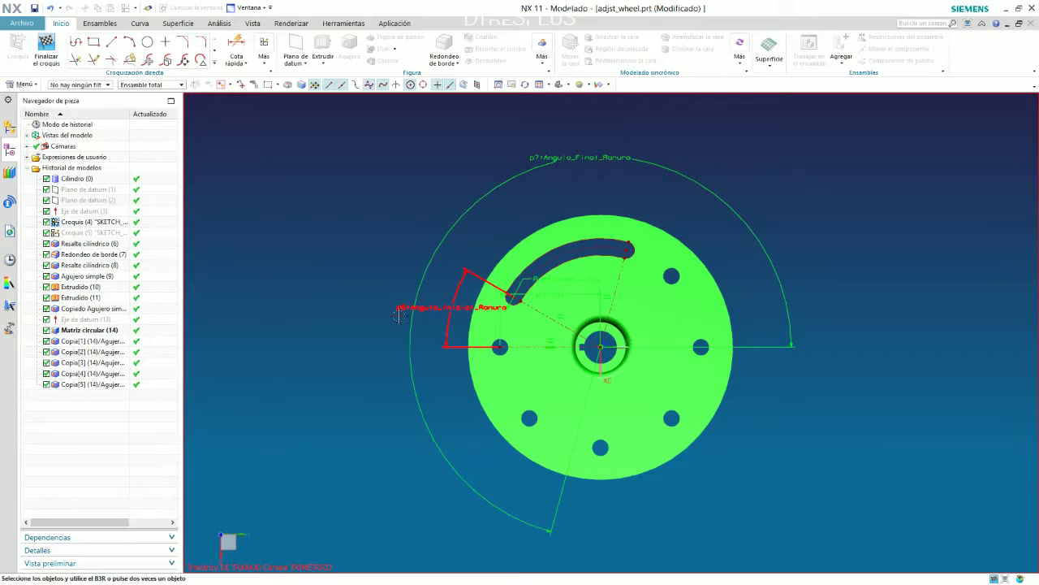
pyautogui.doubleClick(441, 305)
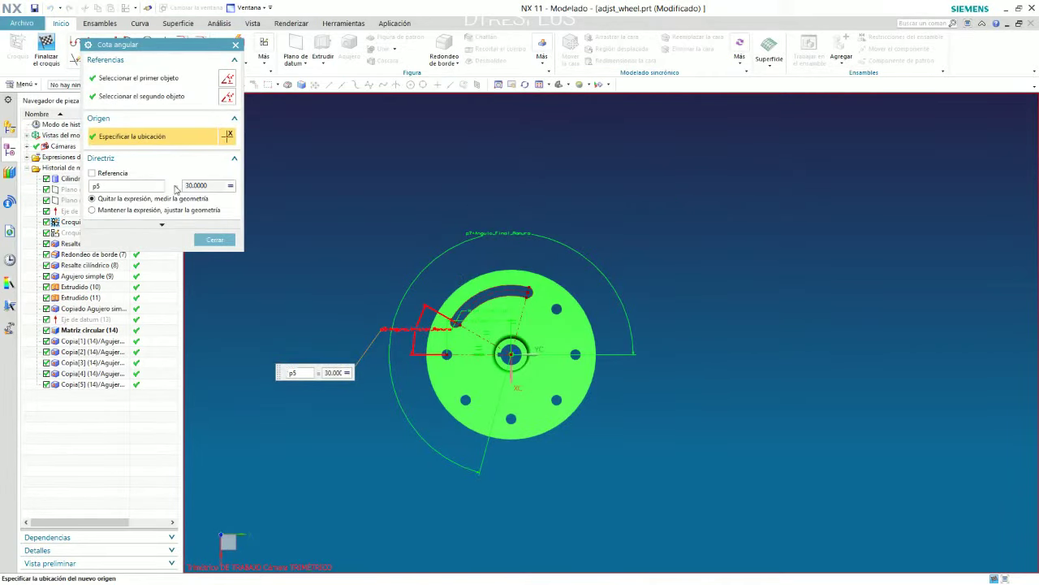
pyautogui.click(231, 189)
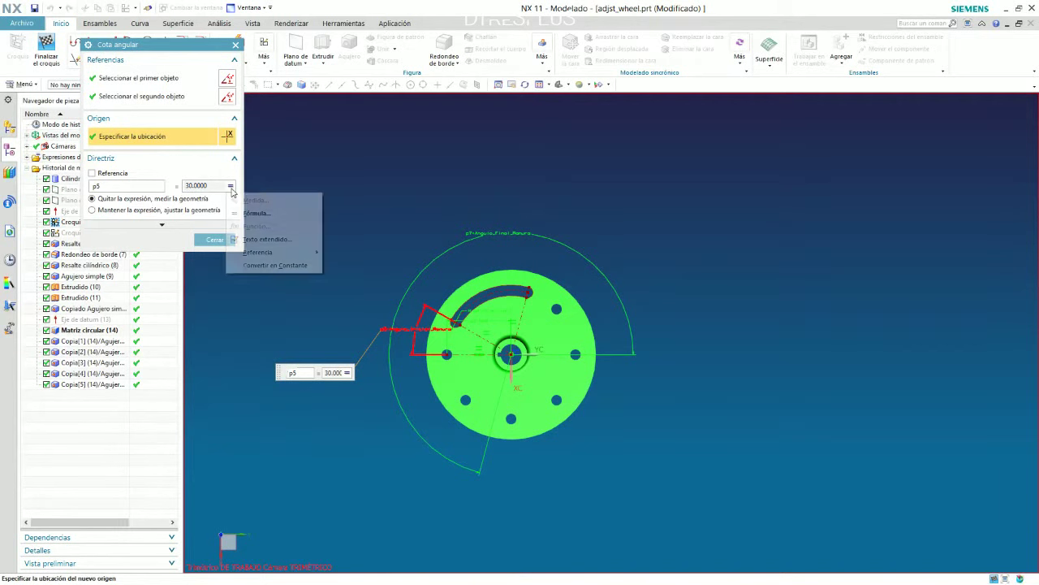
pyautogui.click(268, 212)
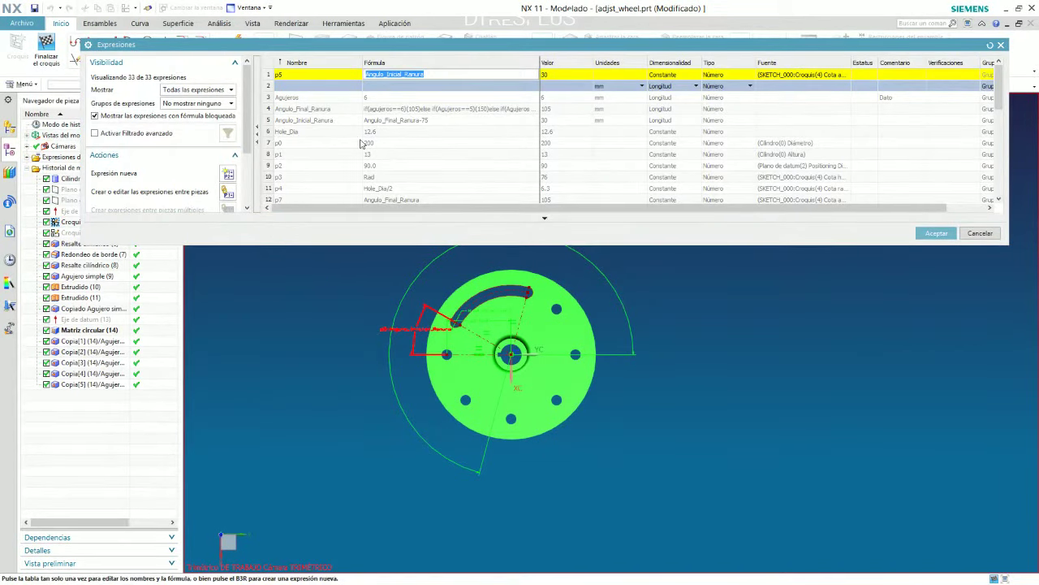
pyautogui.press('Return')
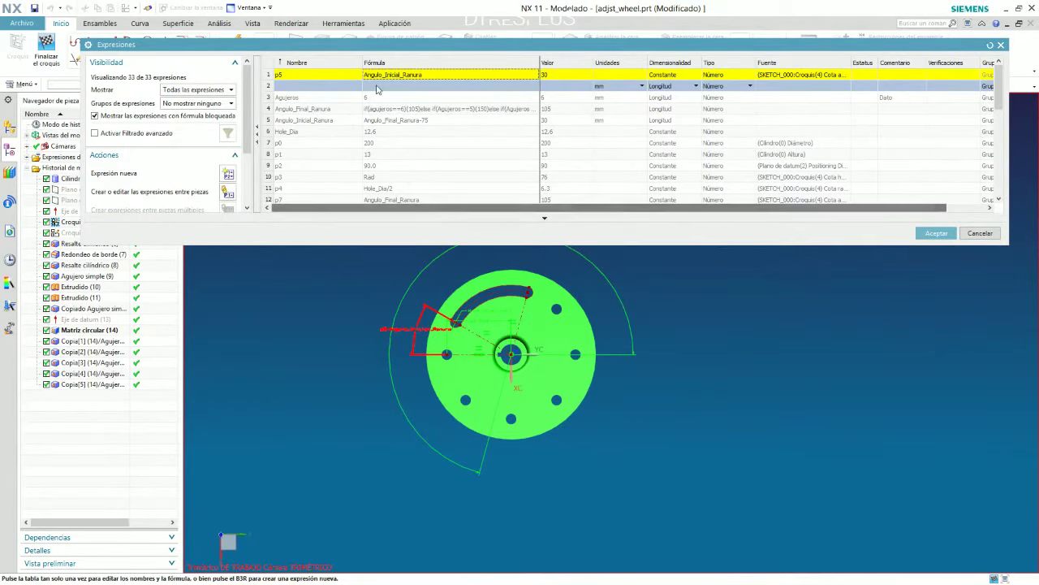
pyautogui.click(994, 236)
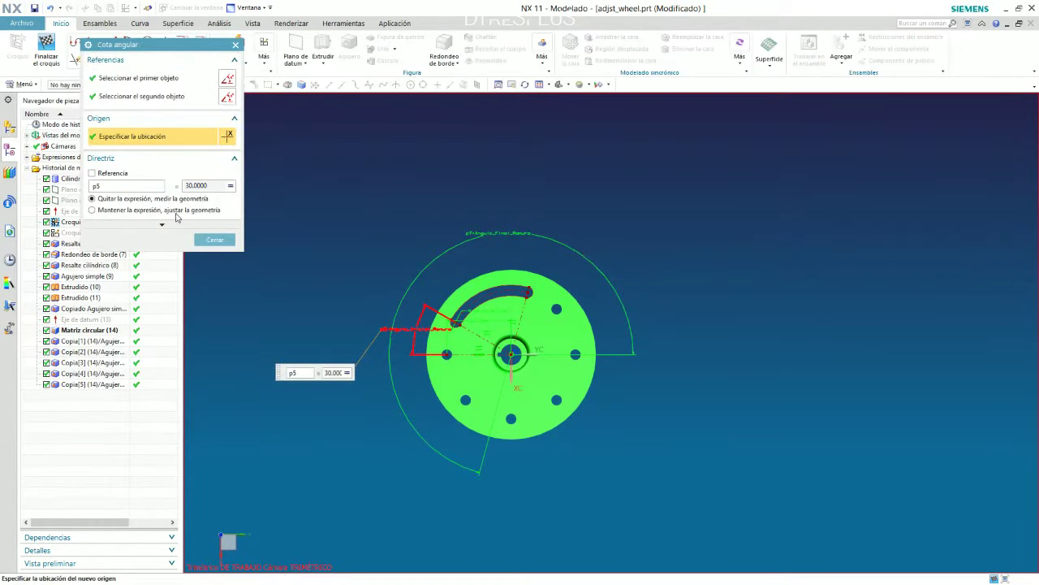
pyautogui.click(221, 239)
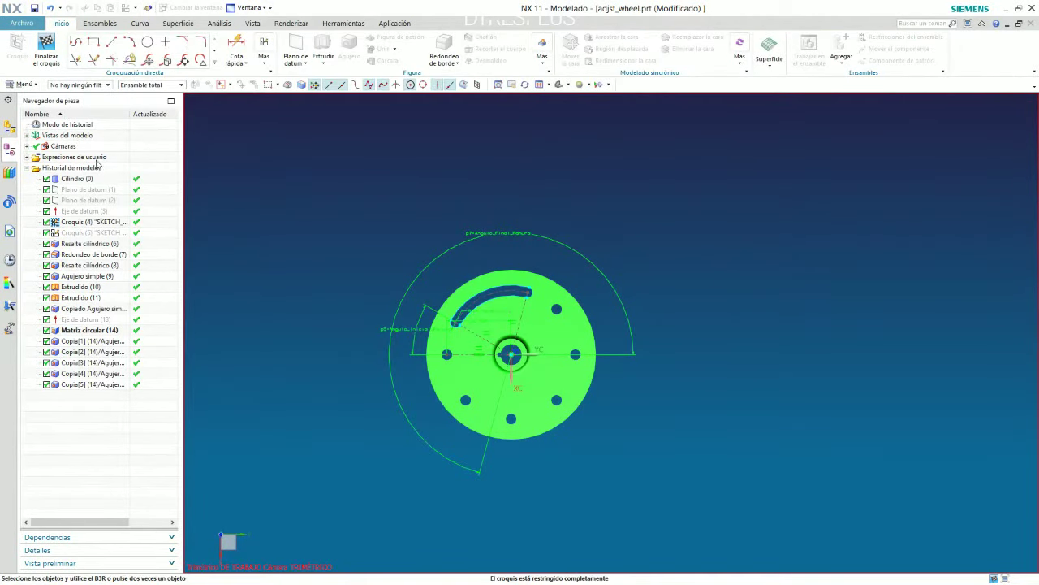
pyautogui.hotkey('ctrl', 'q')
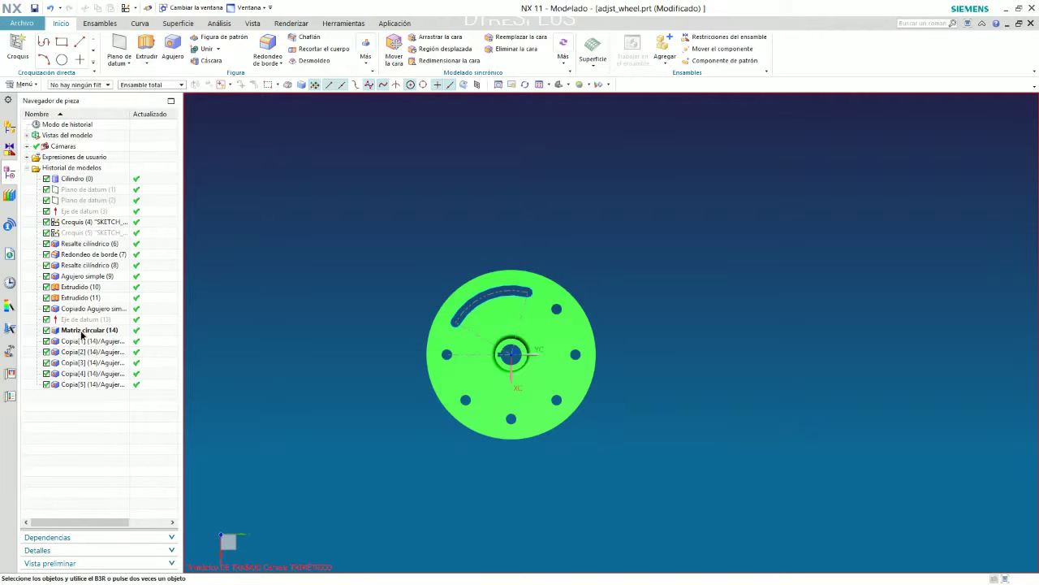
pyautogui.click(81, 330)
pyautogui.rightClick(85, 331)
pyautogui.click(116, 306)
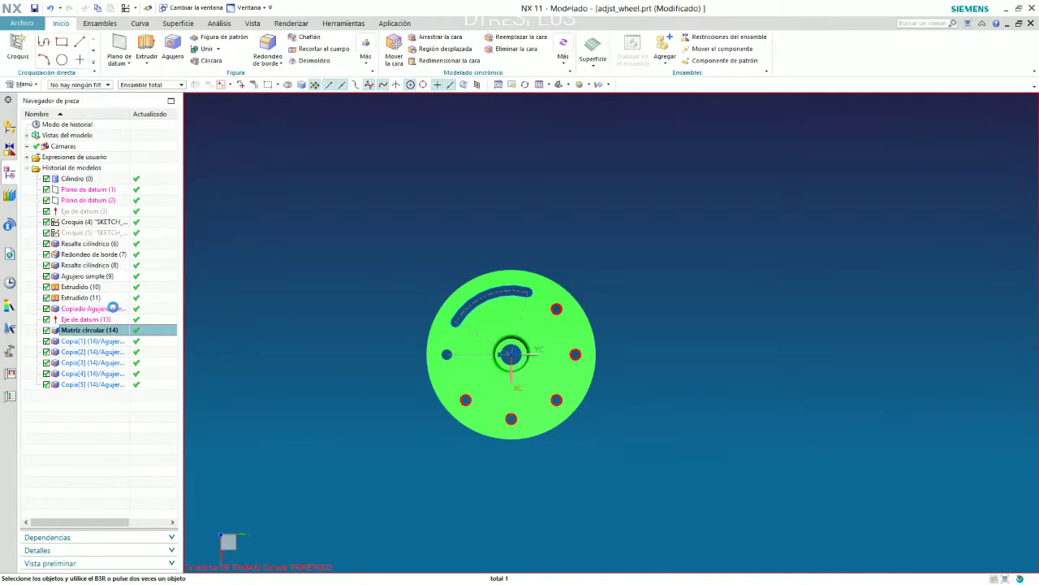
pyautogui.scroll(-2, 742, 274)
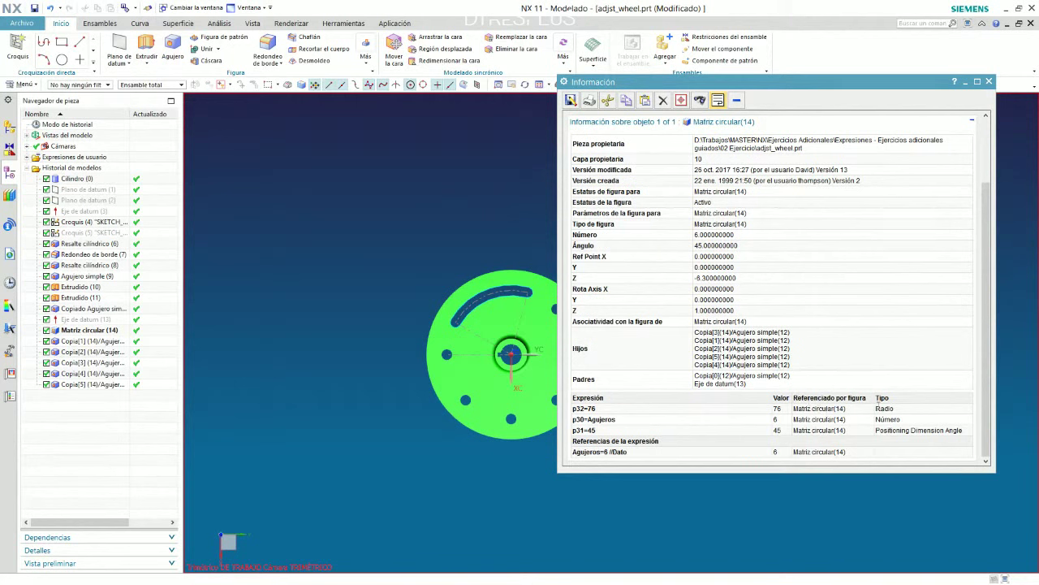
pyautogui.doubleClick(885, 409)
pyautogui.moveTo(888, 418); pyautogui.dragTo(948, 431)
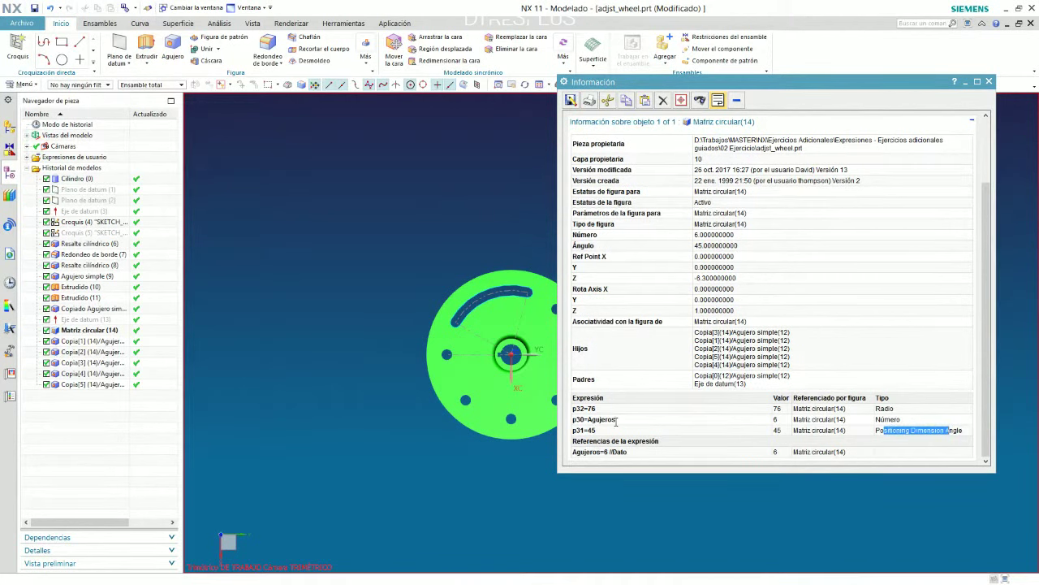
pyautogui.moveTo(617, 419)
pyautogui.mouseDown()
pyautogui.moveTo(568, 398)
pyautogui.moveTo(572, 419)
pyautogui.mouseUp()
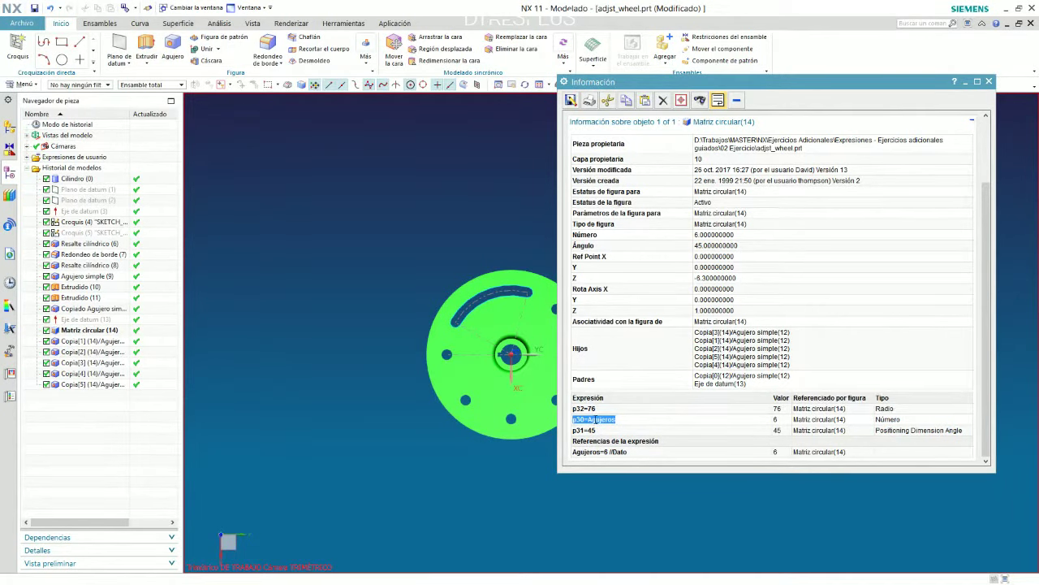
pyautogui.click(614, 420)
pyautogui.moveTo(619, 420); pyautogui.dragTo(709, 407)
pyautogui.click(710, 407)
pyautogui.click(989, 82)
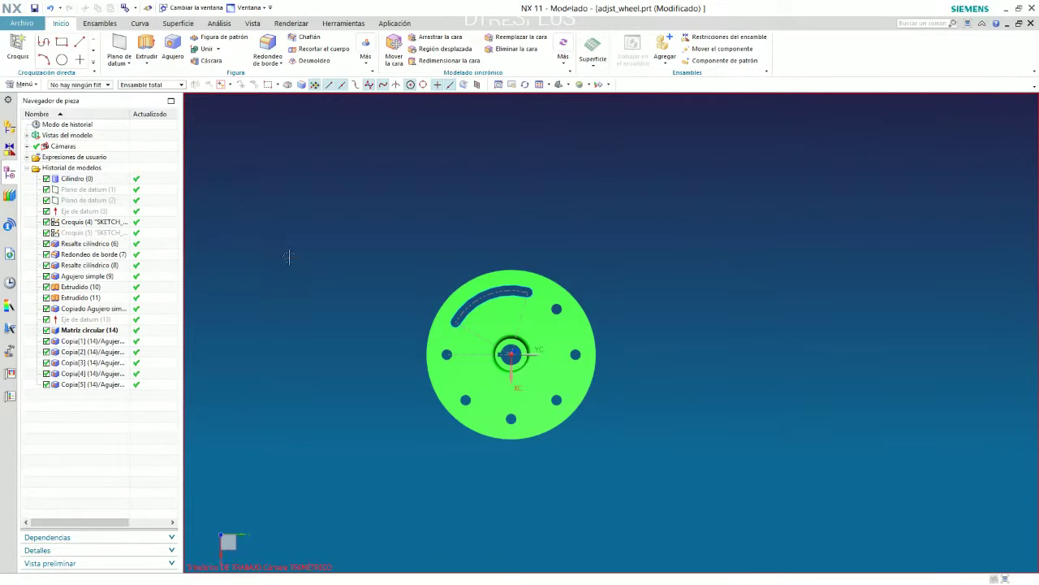